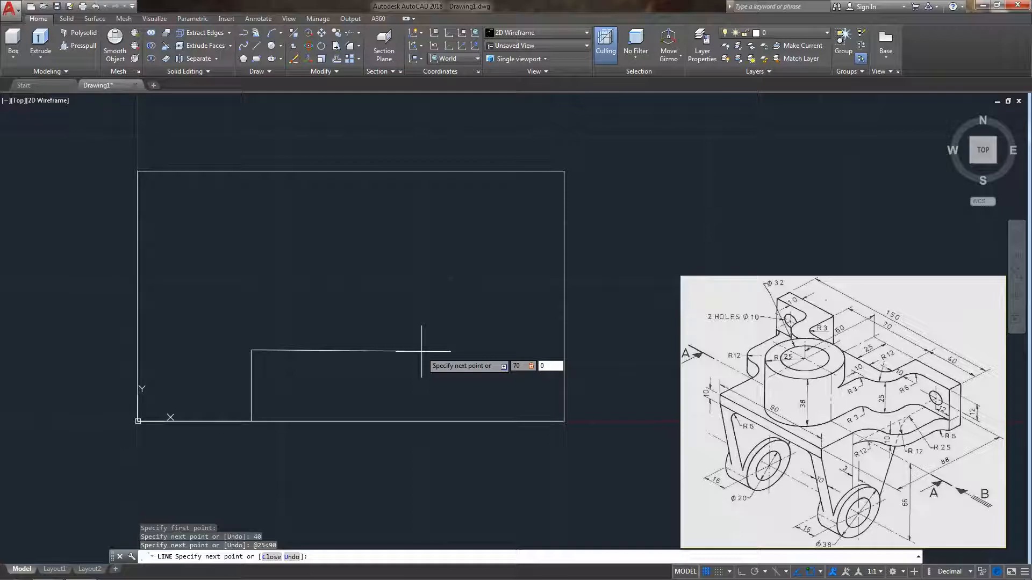
- Finish the notch with a vertical line down to the rectangle's lower edge and delete the duplicate line left of the notch
left_click(450, 422)
key("Escape")
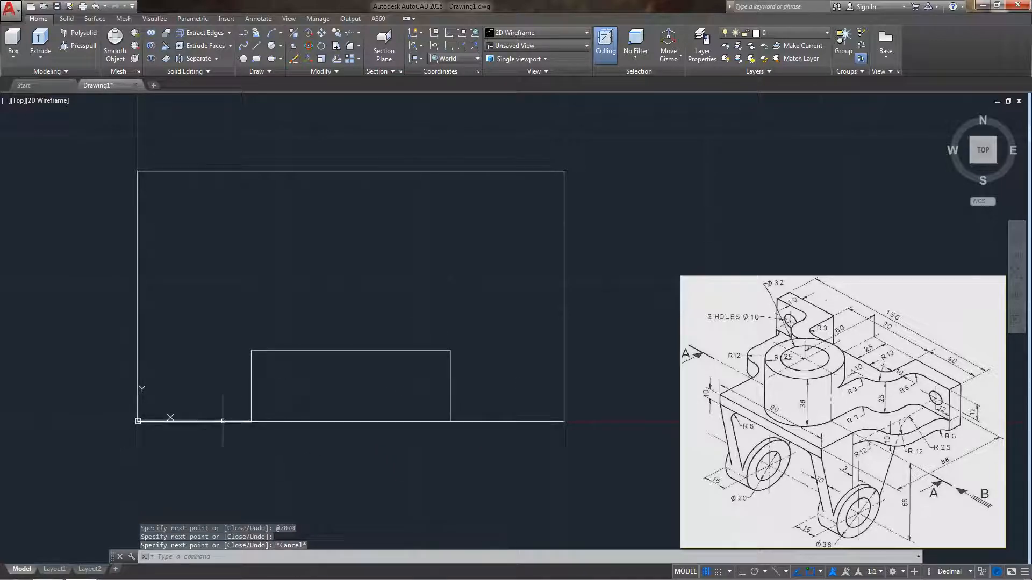
left_click(222, 421)
key("Delete")
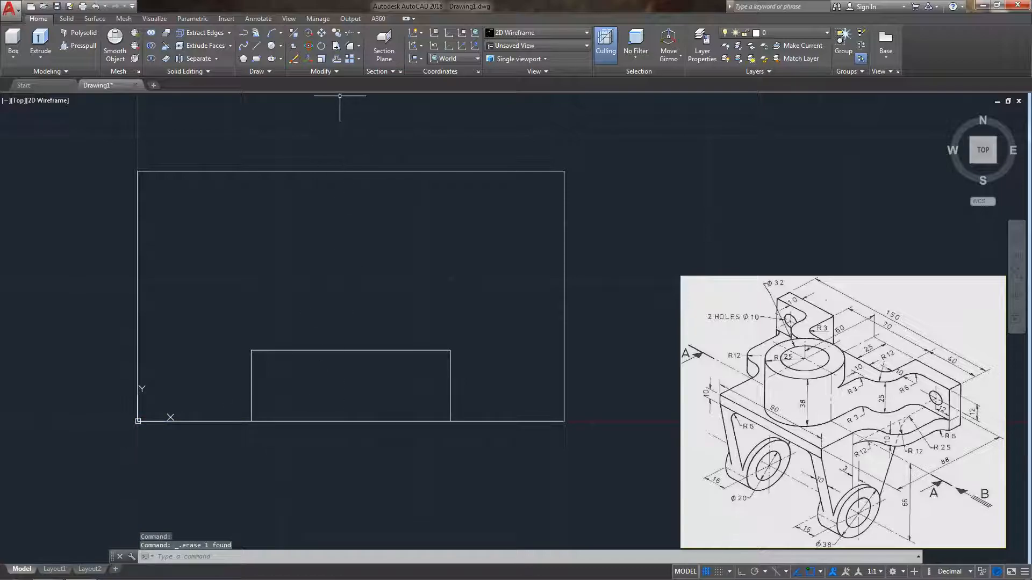
- Trim the rectangle's lower edge away between the two vertical sides of the notch
type("tr")
key("Return")
key("Return")
left_click(363, 422)
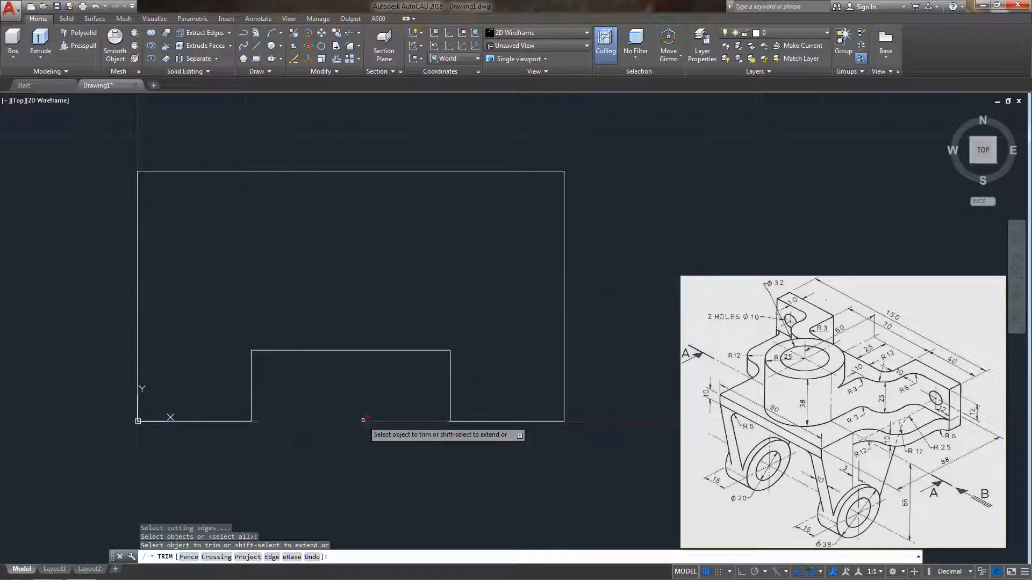
key("Escape")
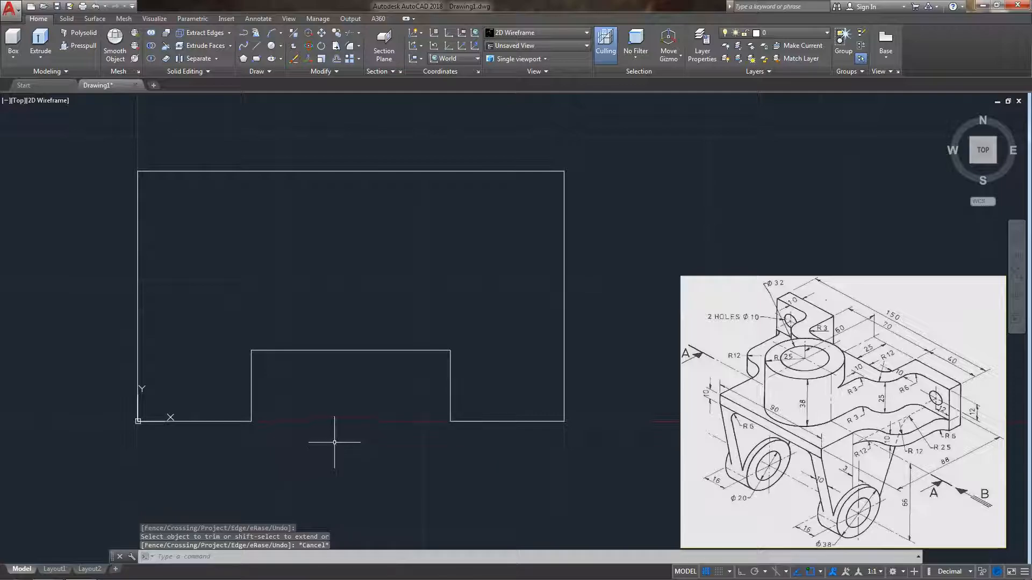
- Explode the outer rectangle outline into separate lines
left_click(359, 210)
left_click(354, 204)
left_click(349, 220)
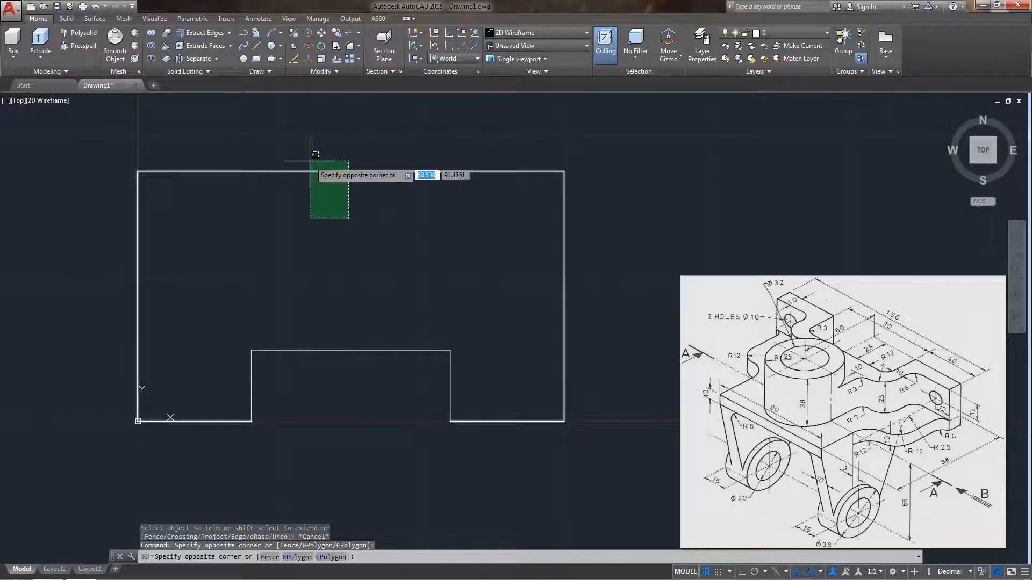
left_click(304, 160)
left_click(306, 71)
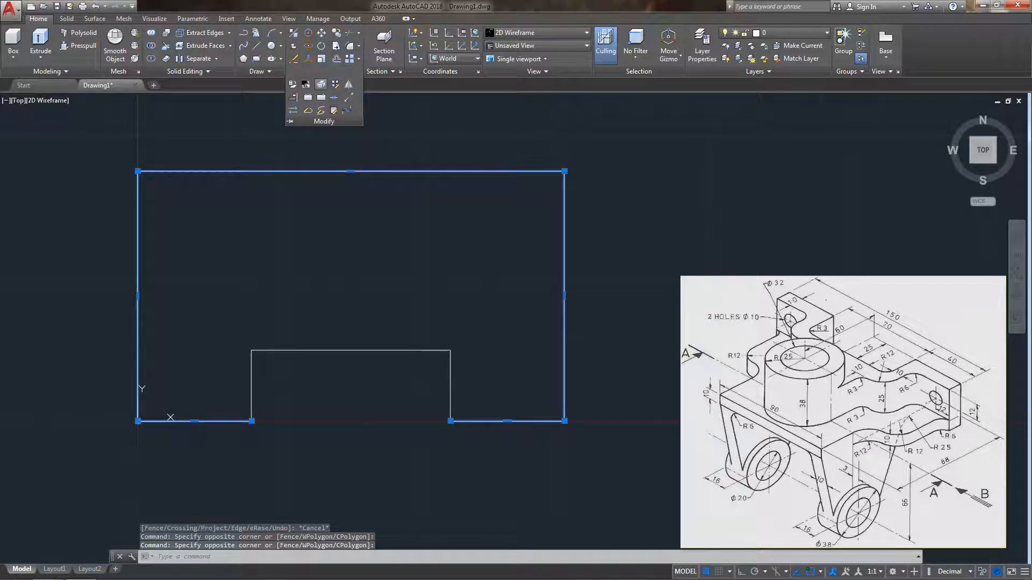
left_click(320, 85)
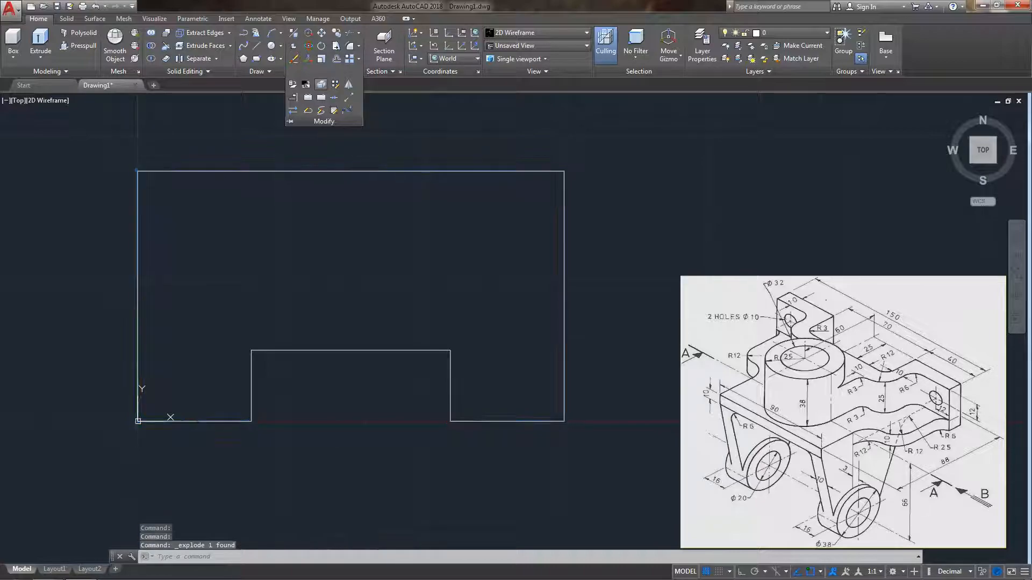
key("Escape")
left_click(352, 171)
key("Escape")
- Join the two lower edge segments and the three notch lines into one polyline
left_click(465, 432)
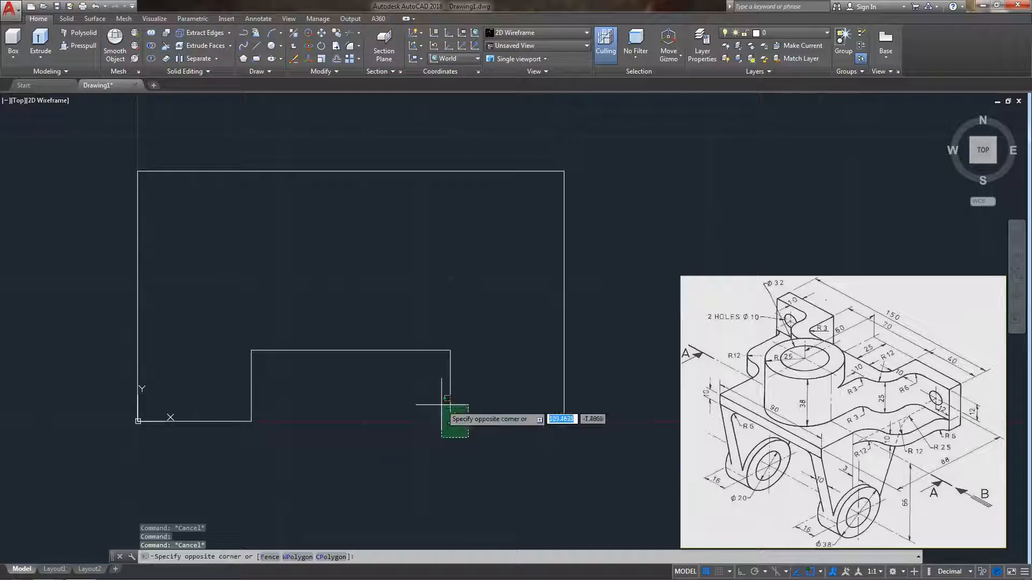
left_click(221, 305)
left_click(322, 71)
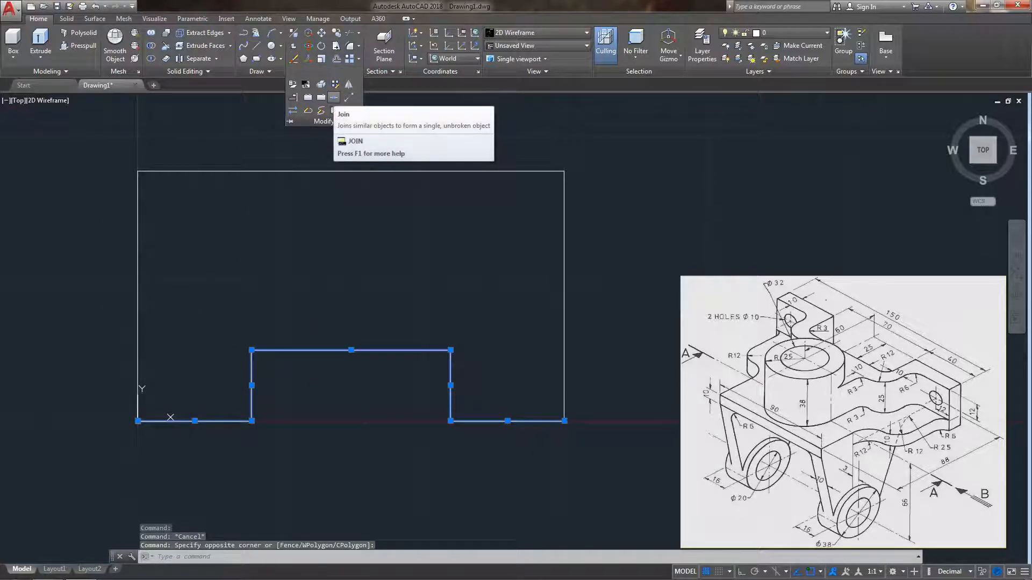
left_click(334, 97)
key("Escape")
left_click(361, 350)
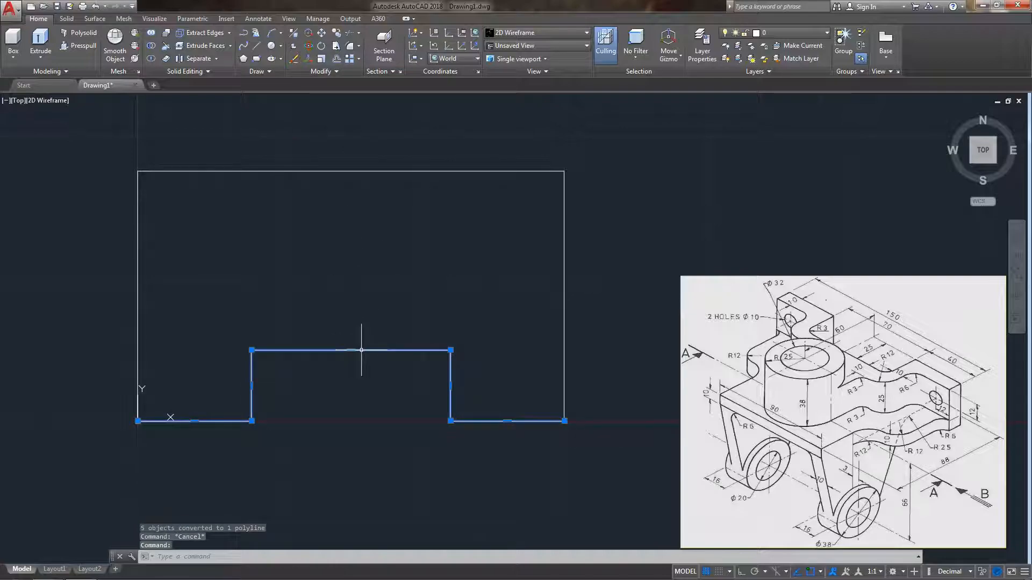
- Offset the stepped notch polyline by 10 toward the inside of the rectangle
left_click(336, 58)
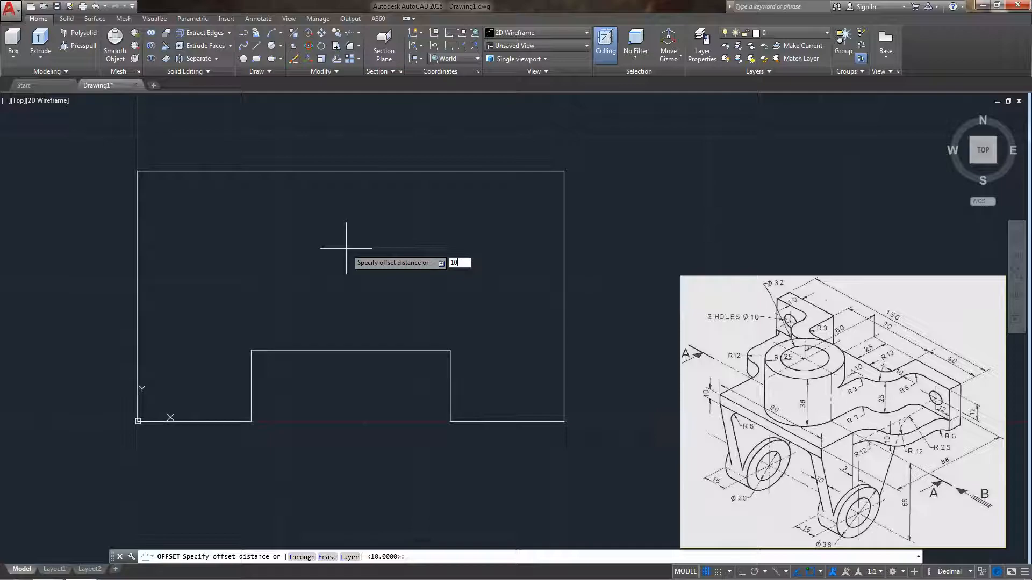
type("10")
key("Return")
left_click(347, 350)
left_click(353, 271)
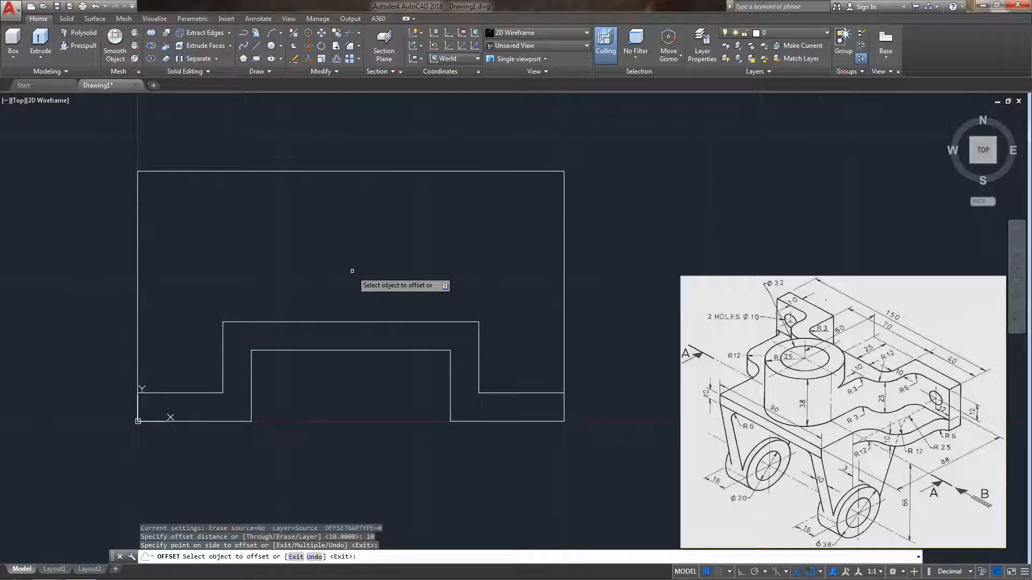
key("Escape")
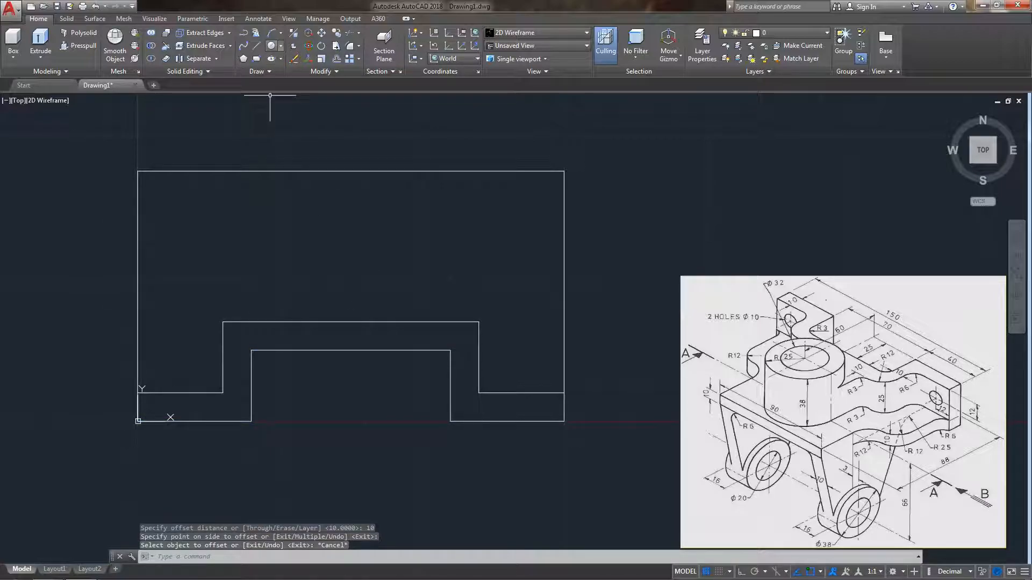
- Draw two concentric circles with radii 16 and 25 in the open area above the stepped profile
left_click(281, 46)
left_click(304, 64)
left_click(343, 238)
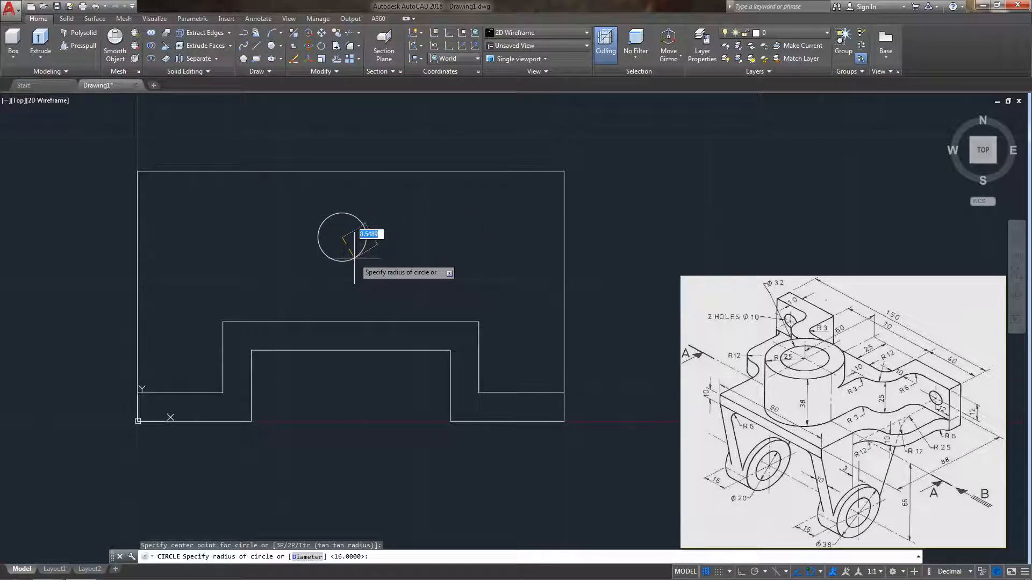
key("Return")
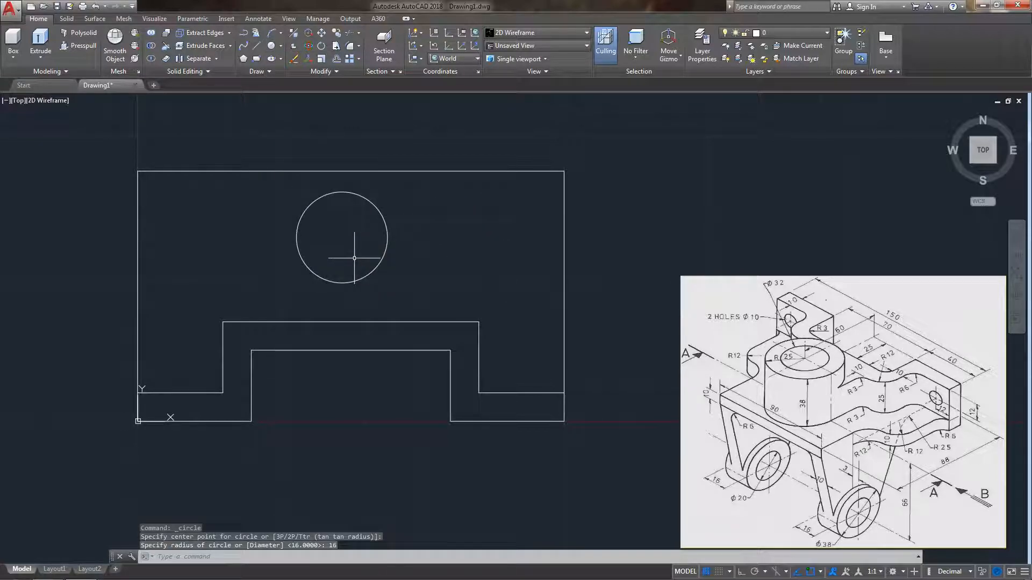
key("Return")
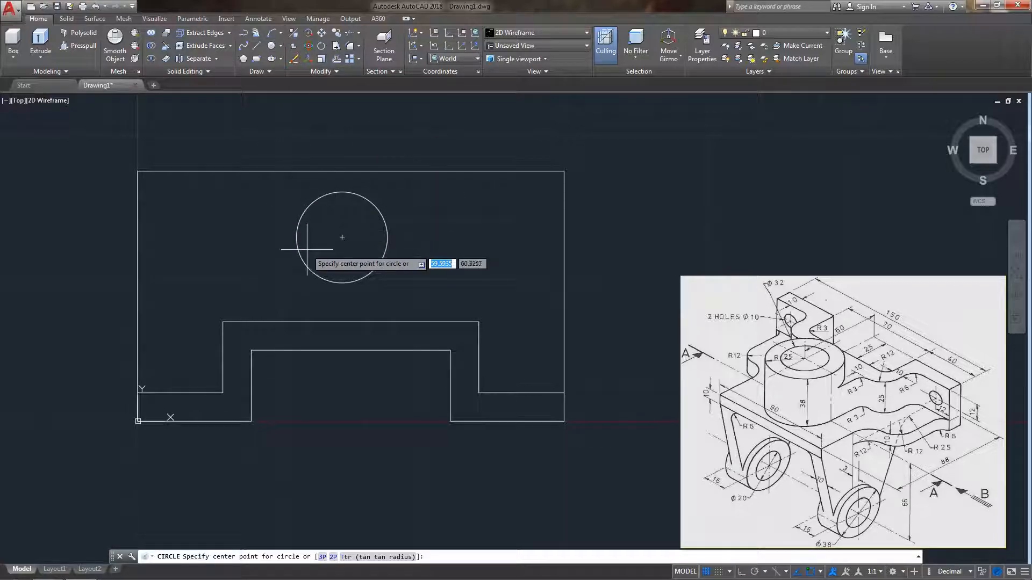
left_click(342, 237)
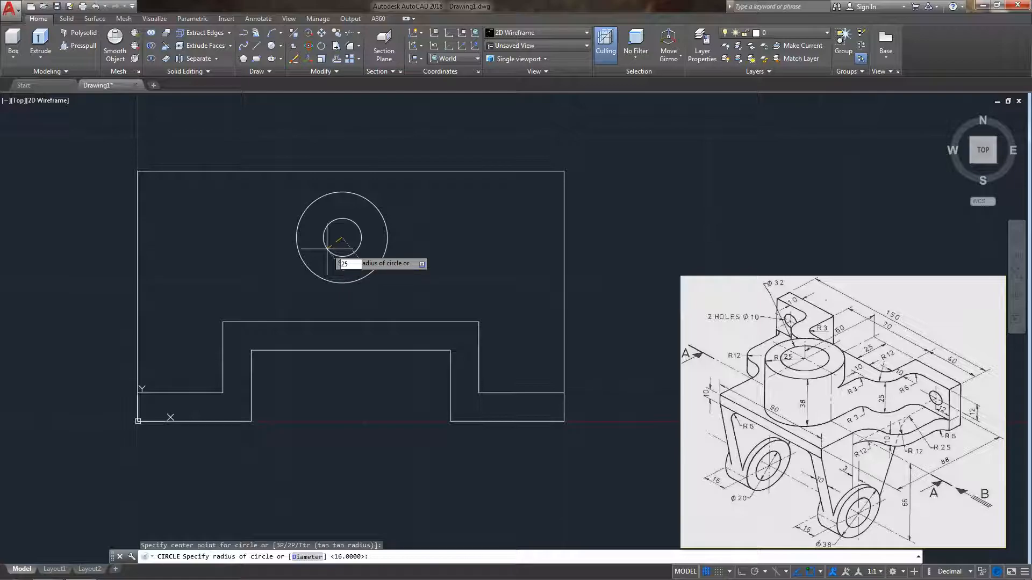
key("Return")
- Move both circles so their centre sits on the midpoint of the stepped profile's upper horizontal line
left_click(403, 302)
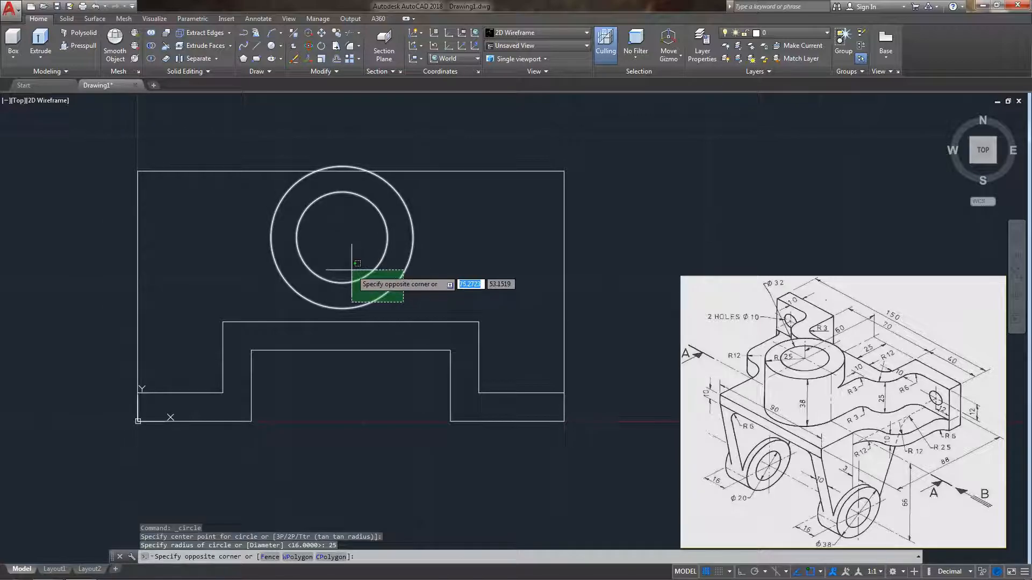
left_click(352, 270)
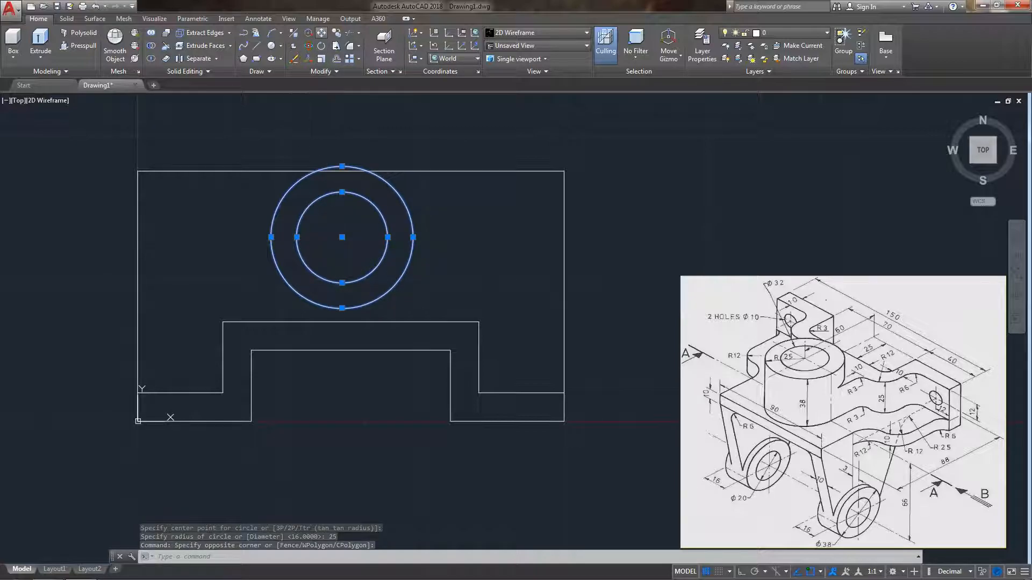
left_click(321, 33)
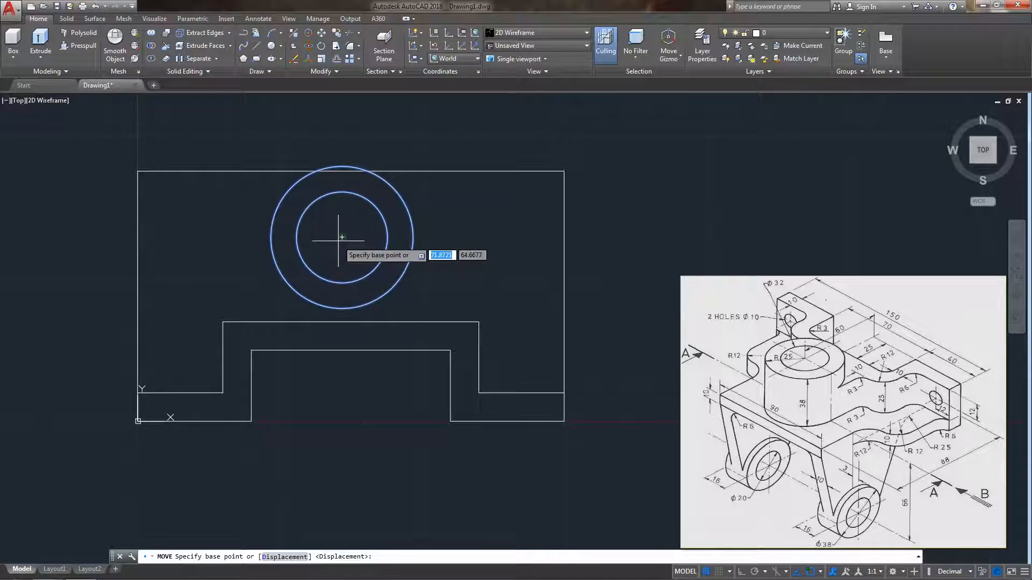
left_click(342, 236)
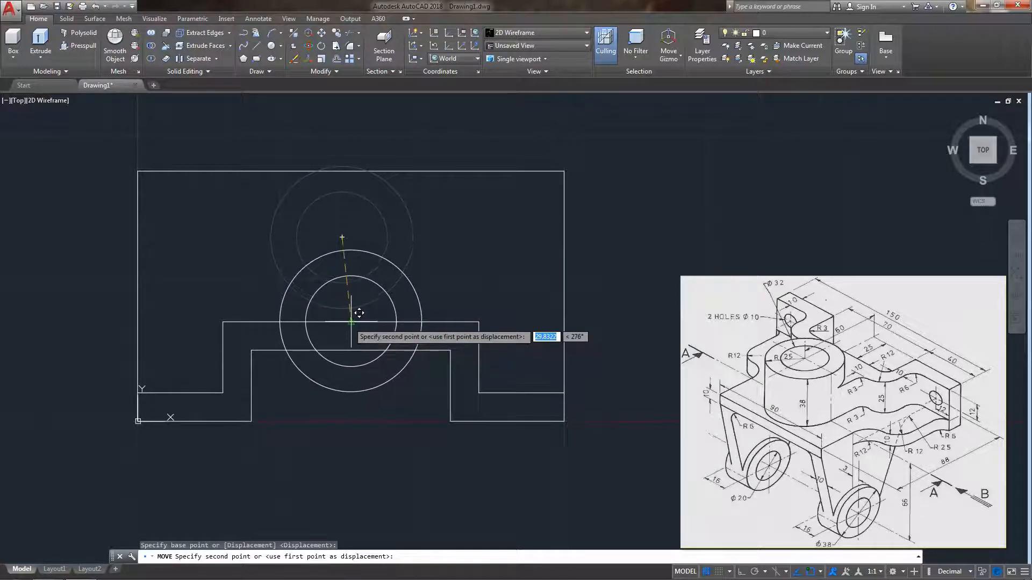
left_click(350, 321)
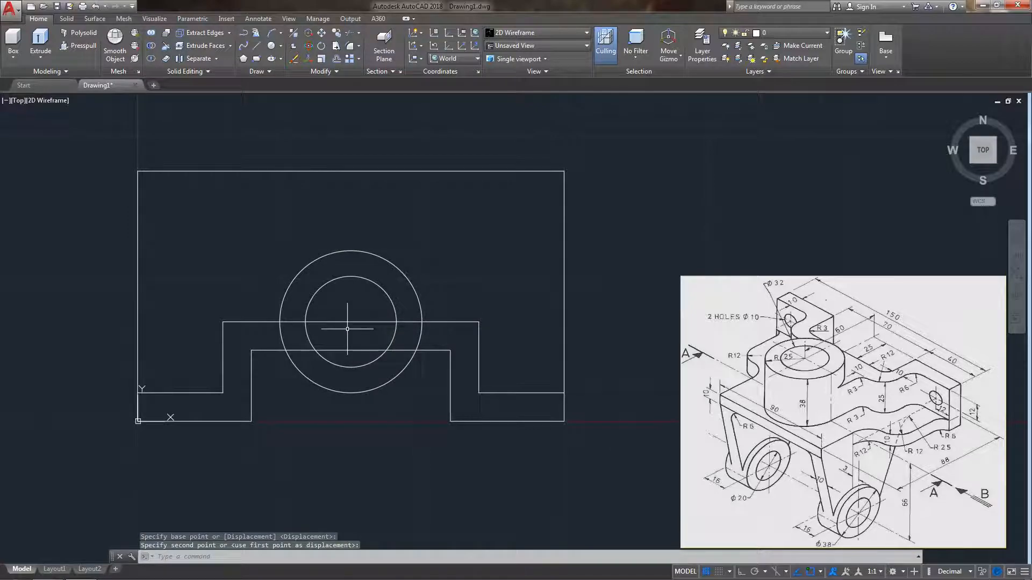
- Move both circles 25 straight up from their centre, at an angle of 90°
left_click(375, 400)
left_click(352, 364)
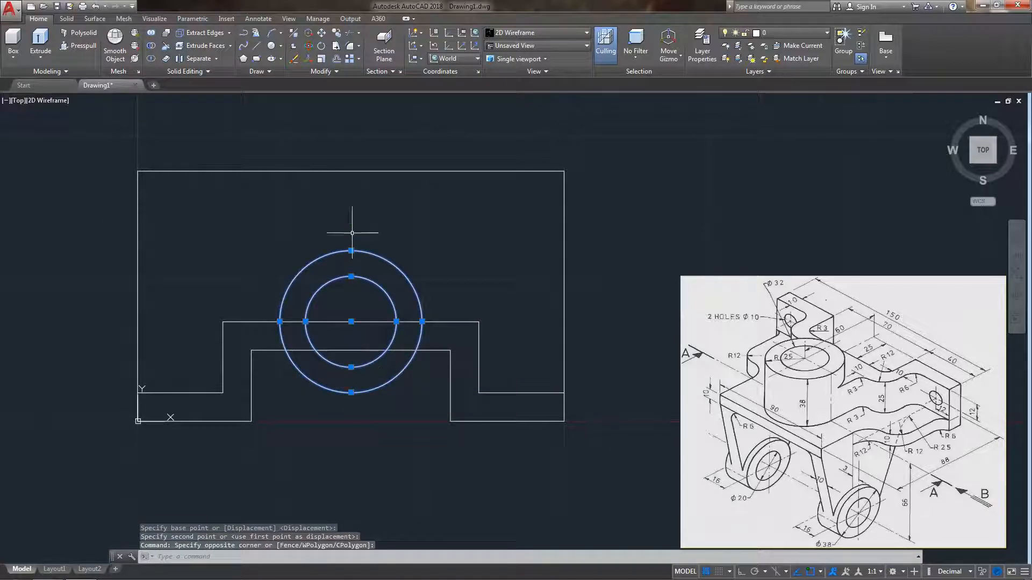
type("m")
key("Return")
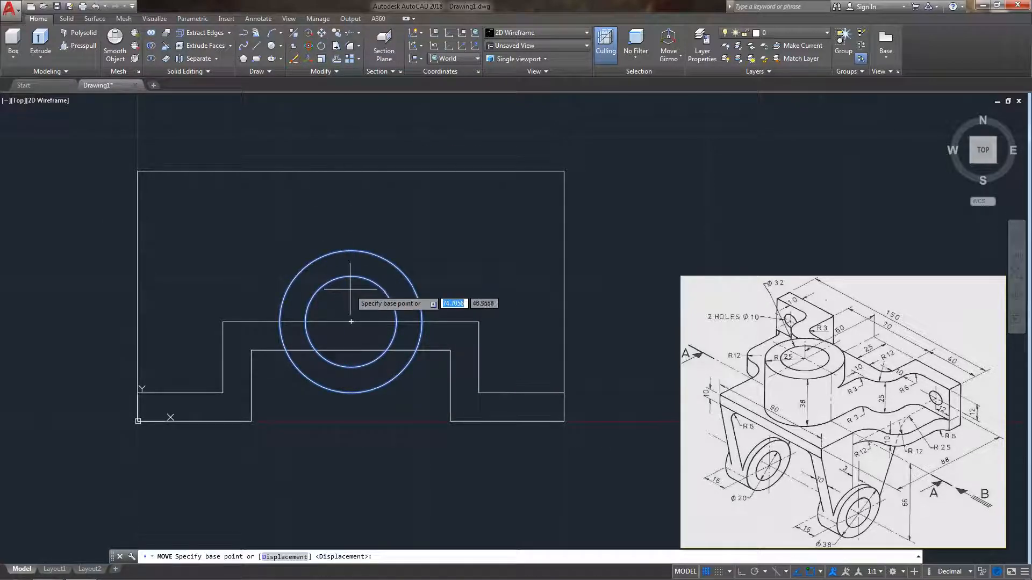
left_click(351, 321)
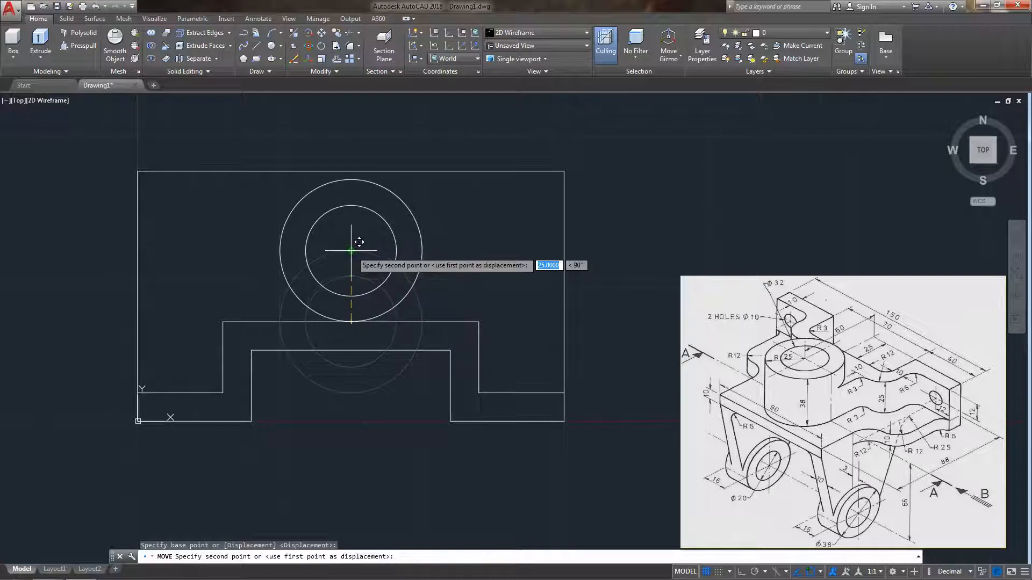
type("25<90")
key("Return")
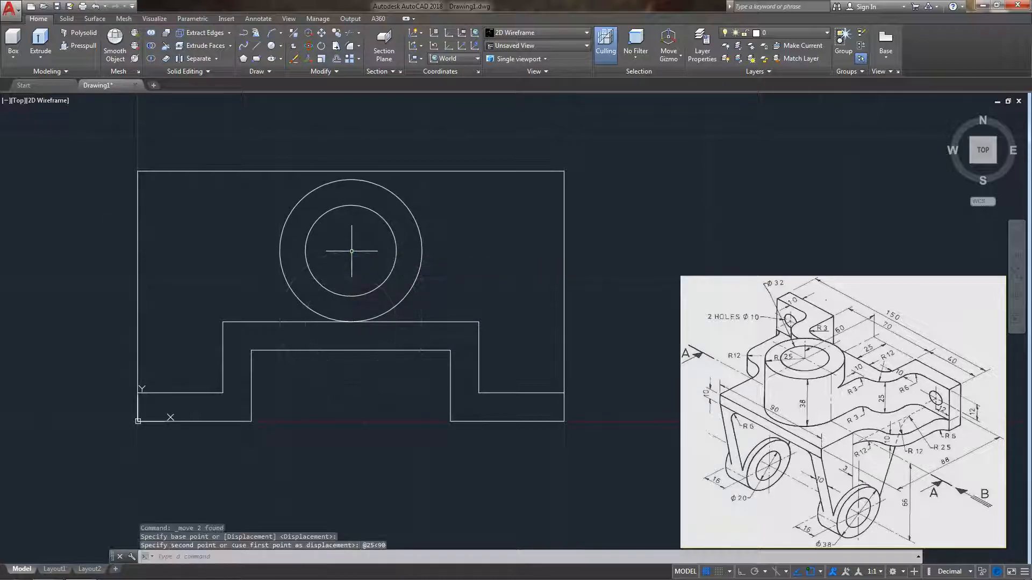
- Draw a 45-long horizontal line to the right from the midpoint of the rectangle's upper edge
scroll(347, 377, "up", 3)
scroll(352, 371, "down", 3)
middle_click_drag(377, 367, 373, 373)
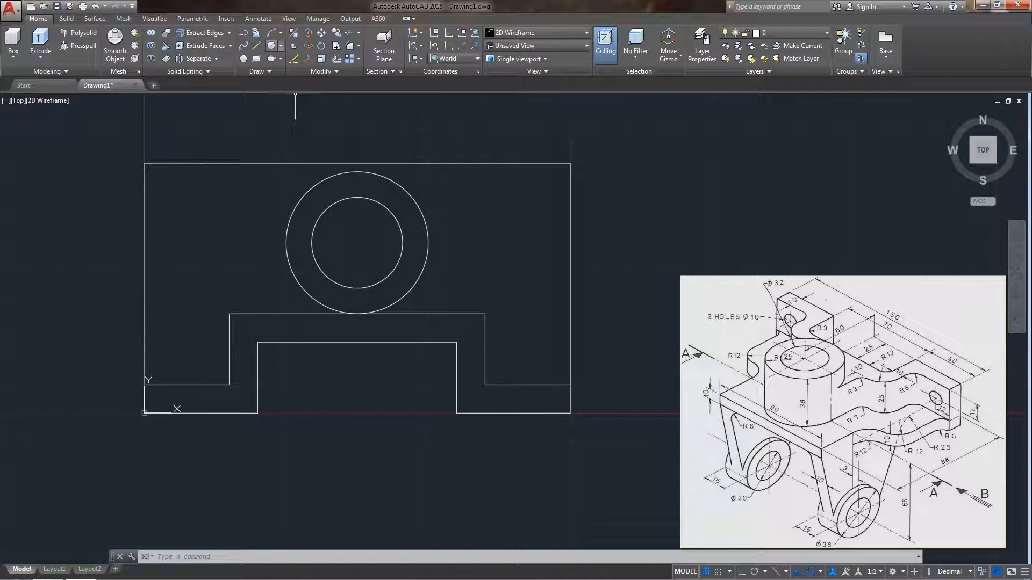
type("l")
key("Return")
left_click(357, 163)
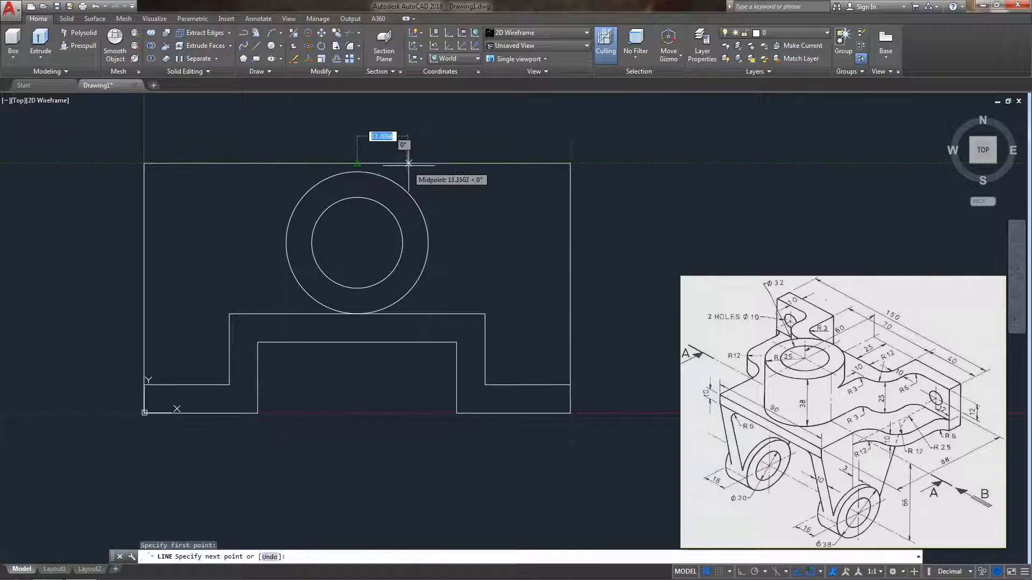
type("4")
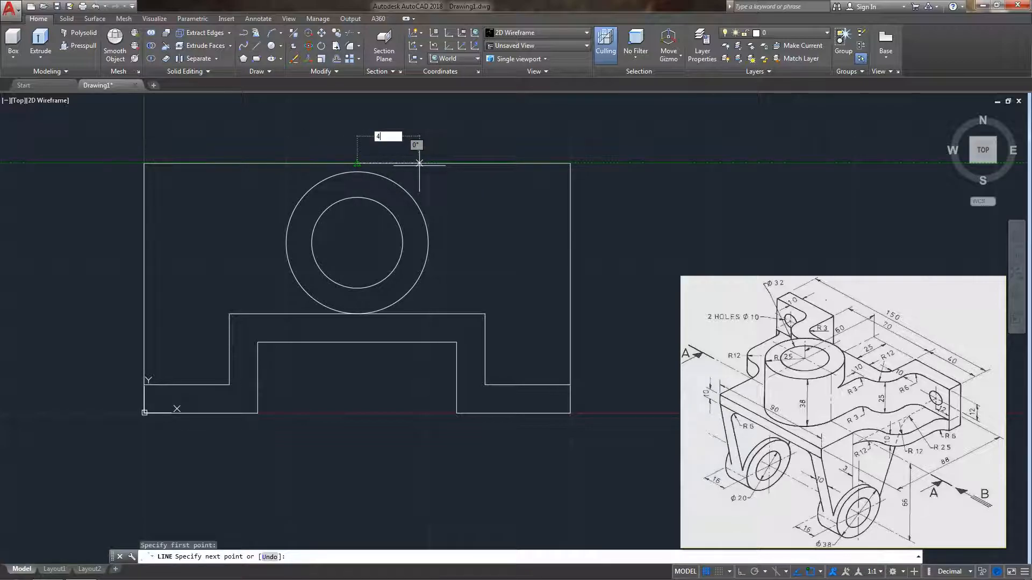
key("Return")
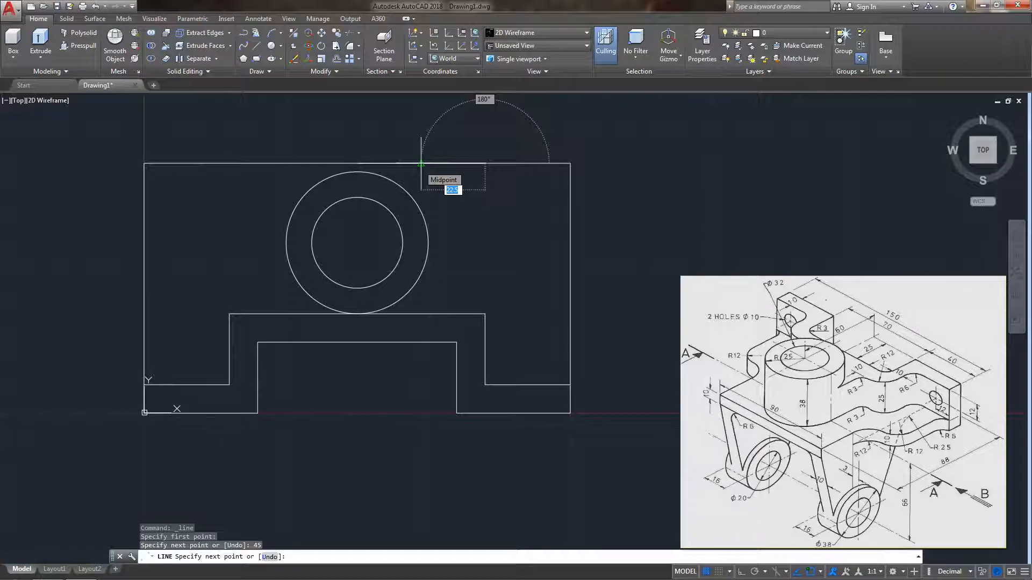
key("Escape")
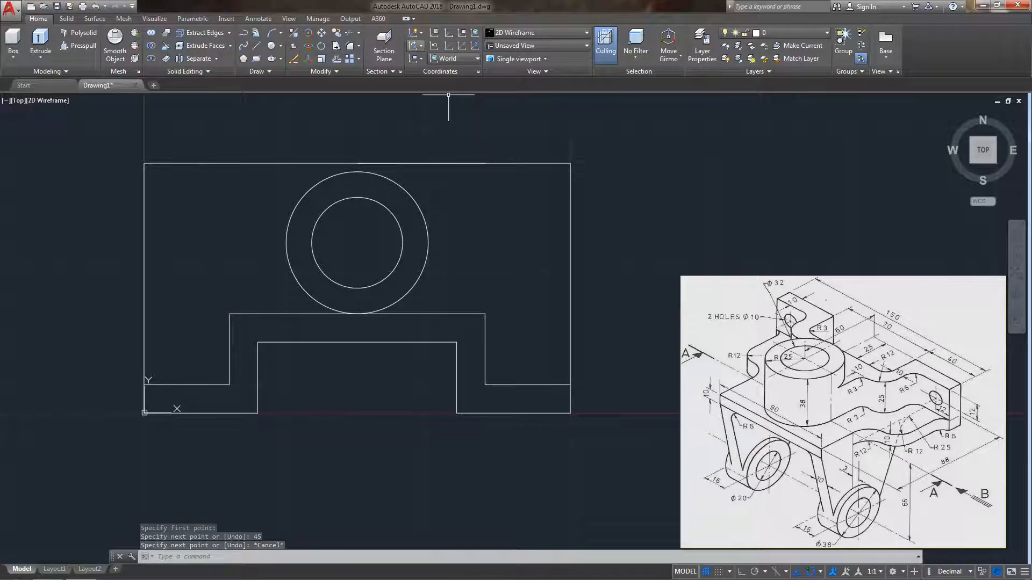
- Trim both vertical sides of the rectangle above the stepped profile and erase the rectangle's full-width upper edge
left_click(349, 32)
key("Return")
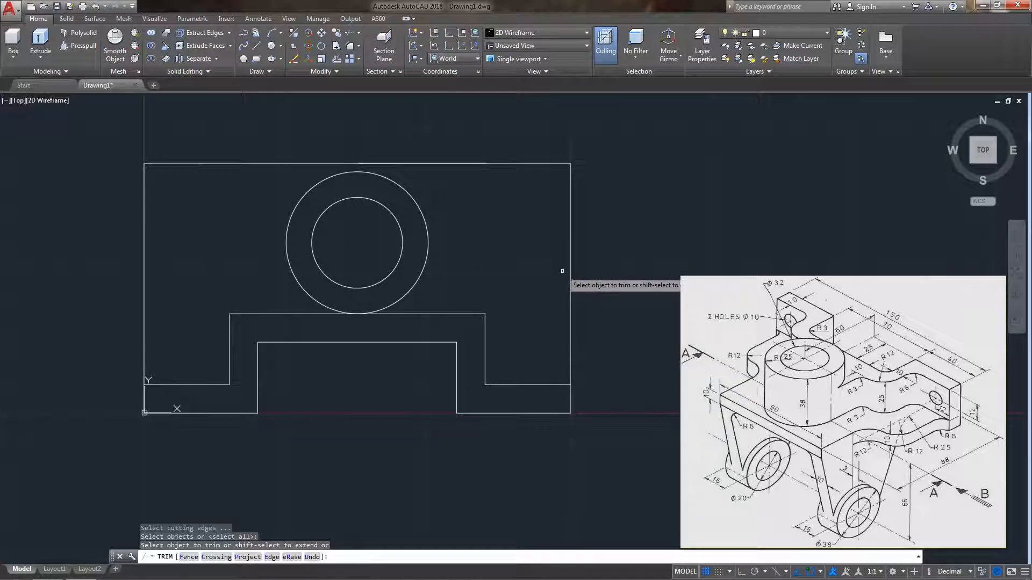
left_click(569, 275)
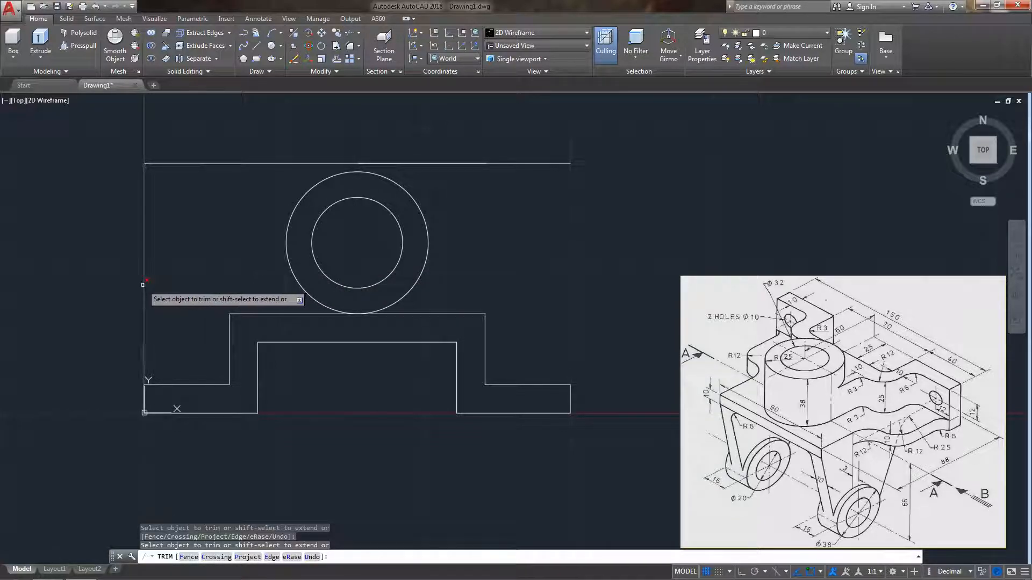
key("Escape")
left_click(185, 189)
left_click(166, 154)
key("Delete")
- Lengthen the horizontal line above the circles by a delta of 45 at its left end
left_click(387, 163)
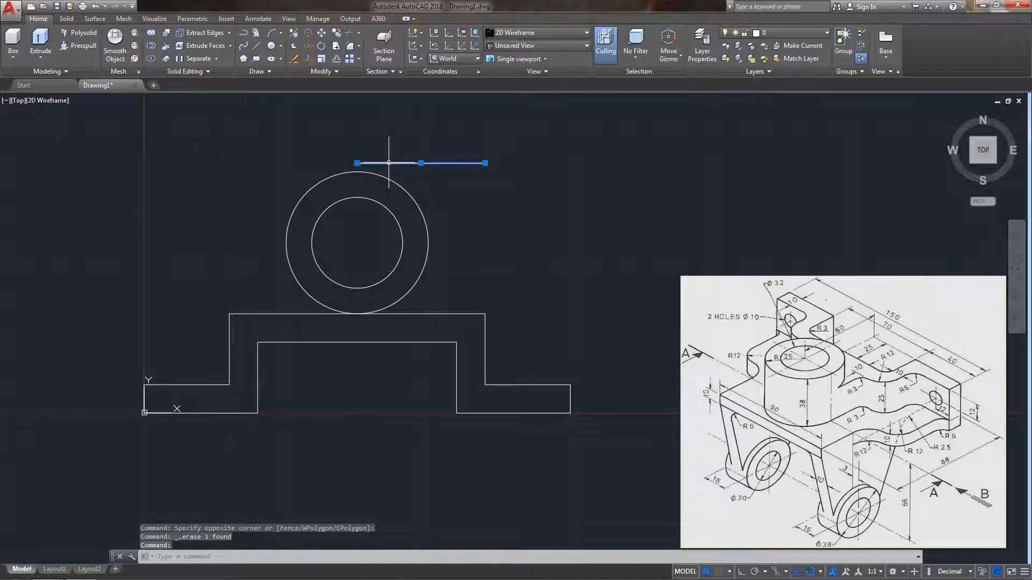
left_click(323, 71)
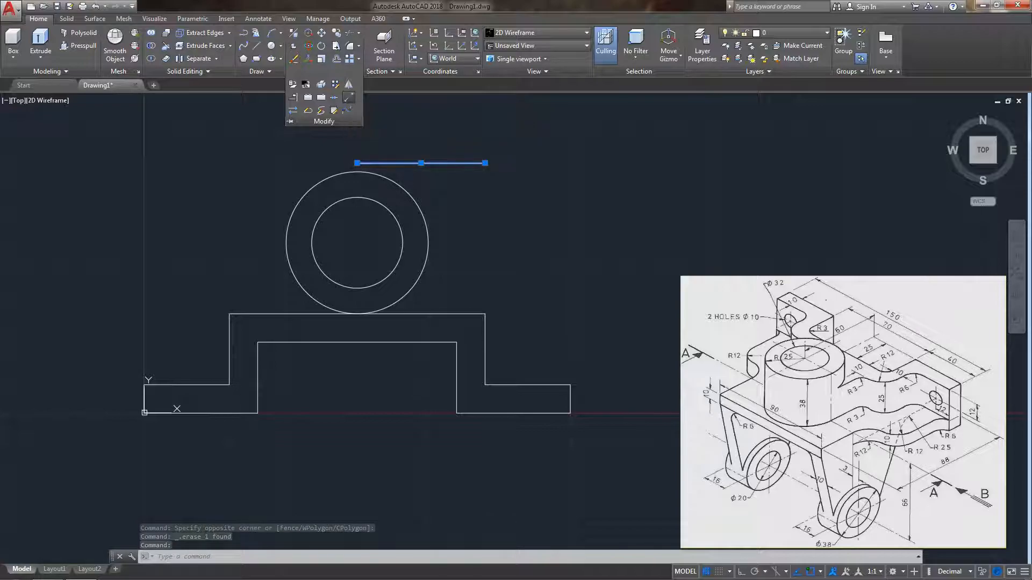
left_click(349, 97)
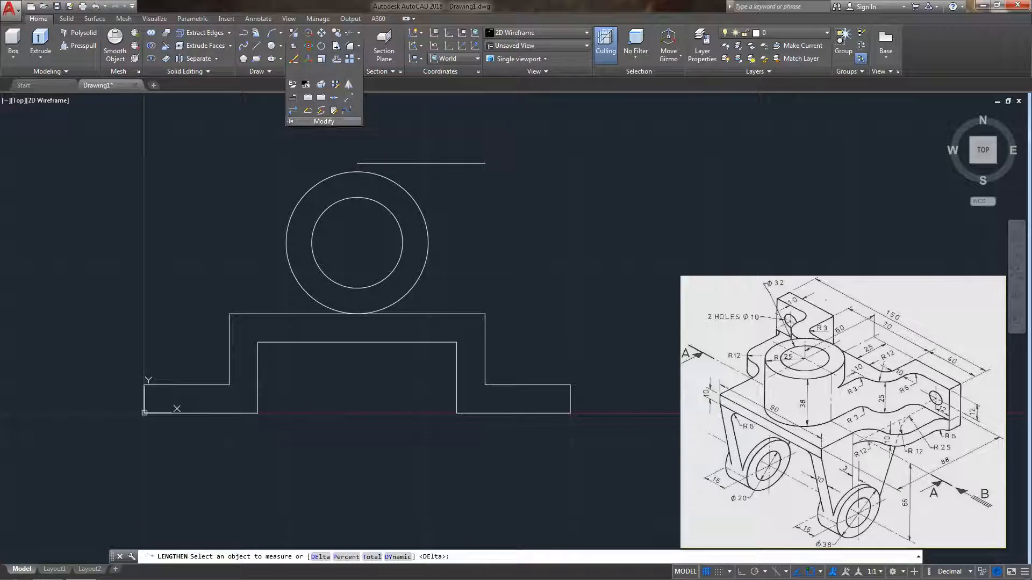
left_click(320, 557)
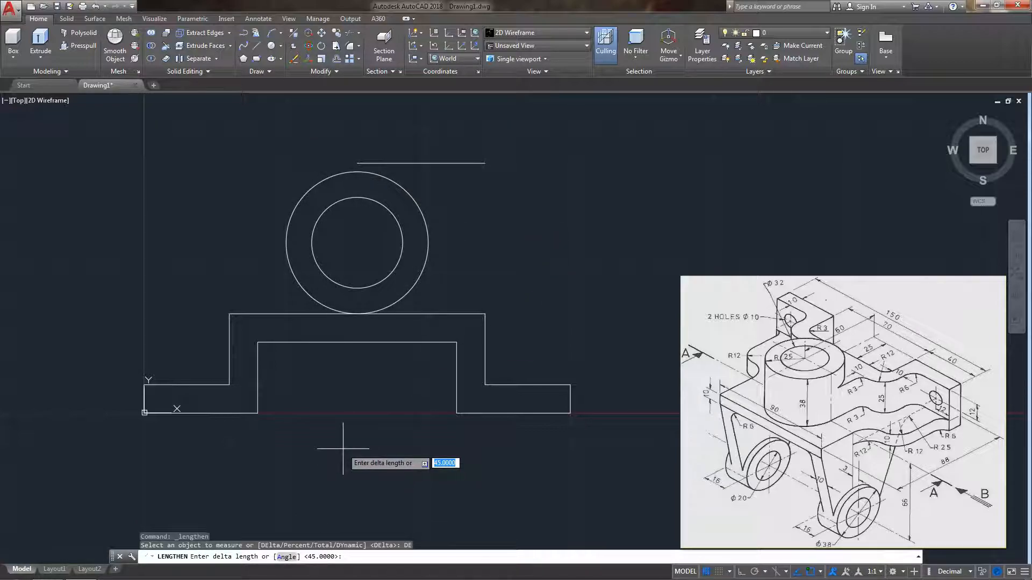
key("Return")
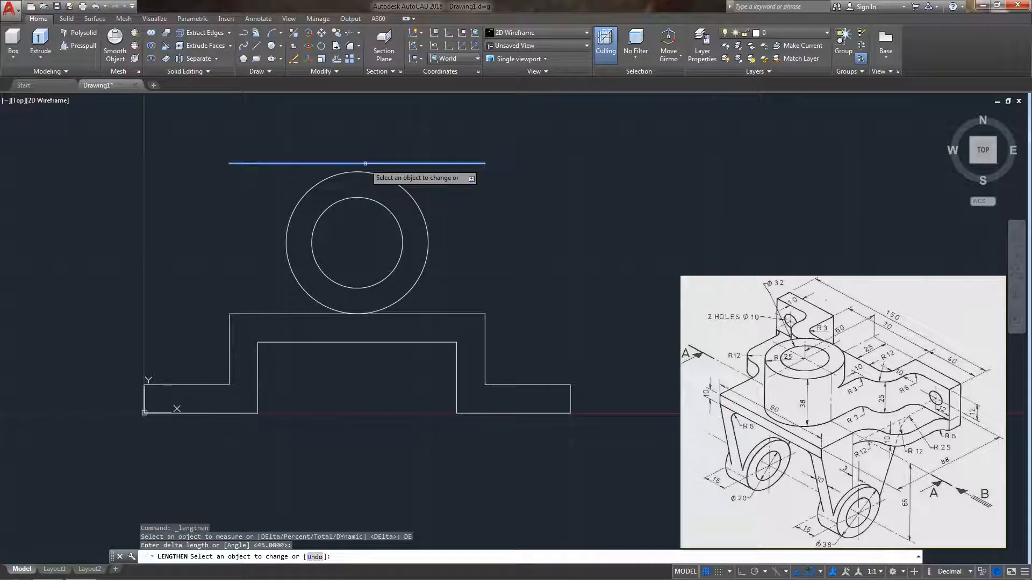
key("Escape")
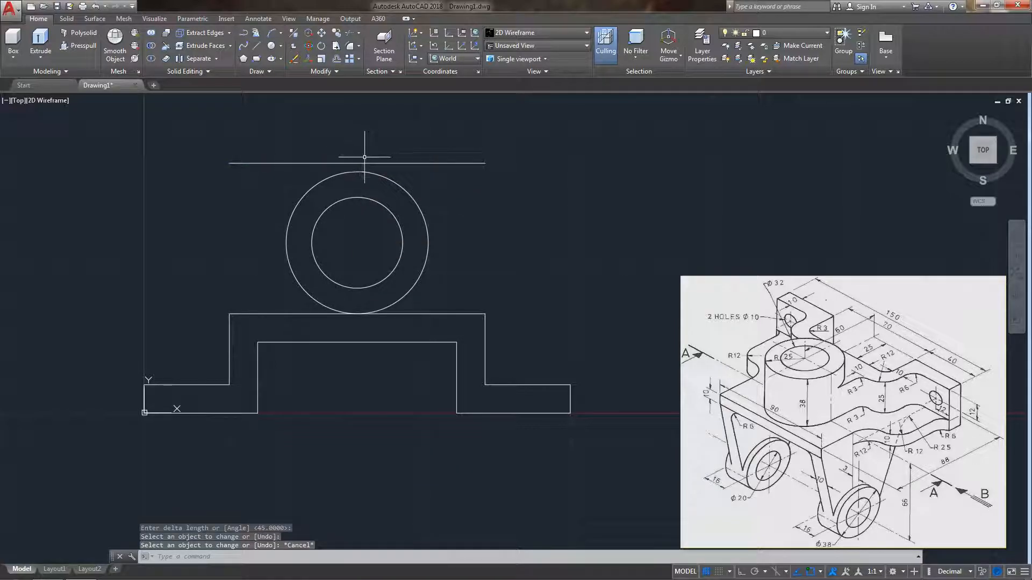
- Draw vertical lines from the outer circle's right and left quadrants down to the stepped profile's upper line
middle_click_drag(442, 230, 434, 226)
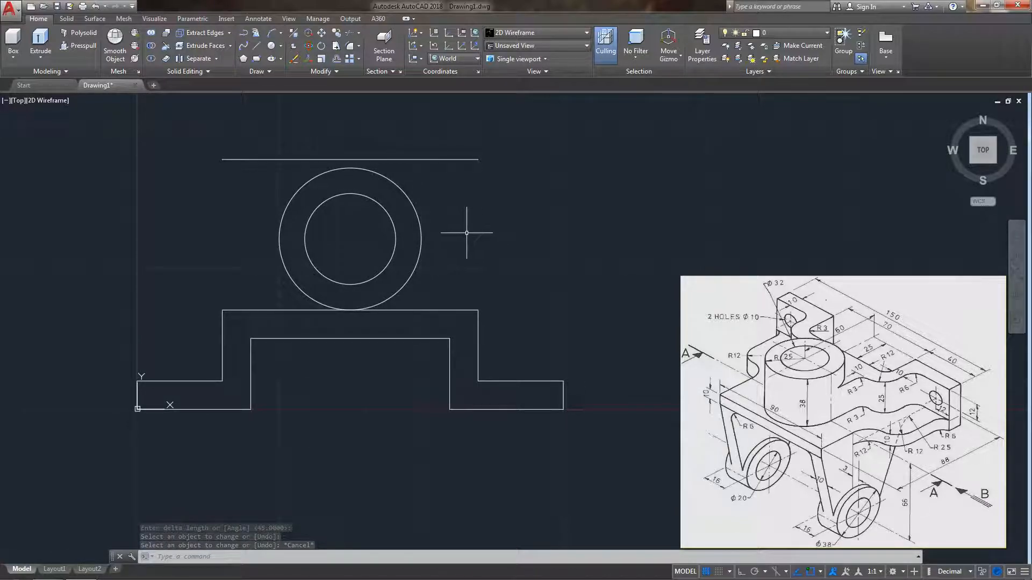
mouse_move(428, 338)
middle_mouse_down()
mouse_move(426, 316)
mouse_move(437, 317)
middle_mouse_up()
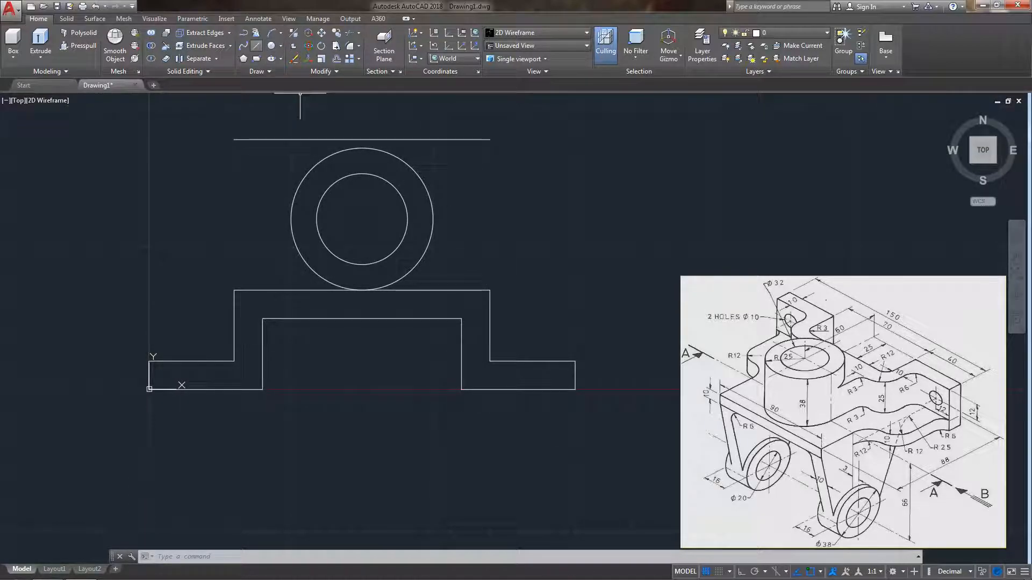
left_click(257, 45)
left_click(434, 219)
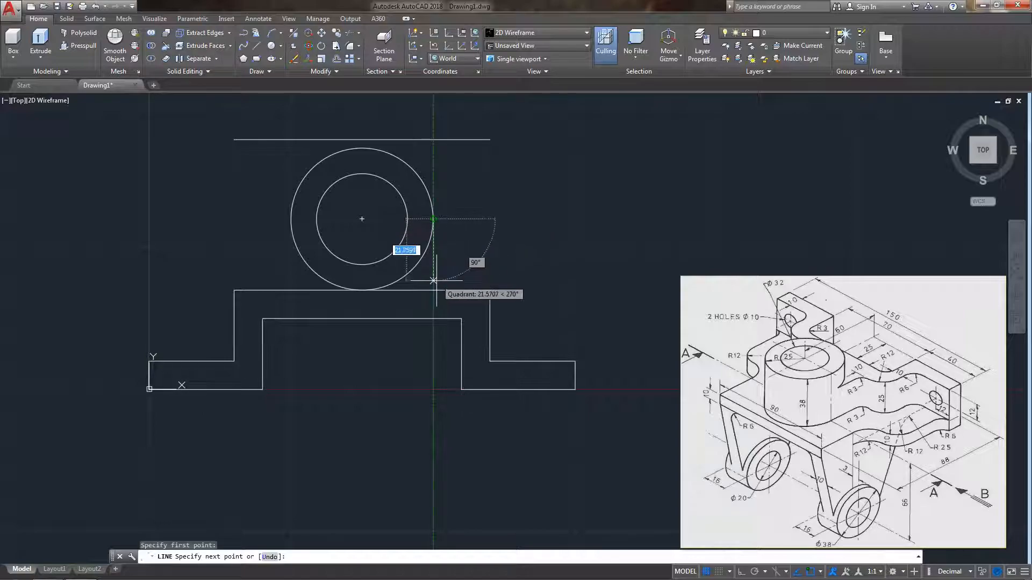
left_click(434, 290)
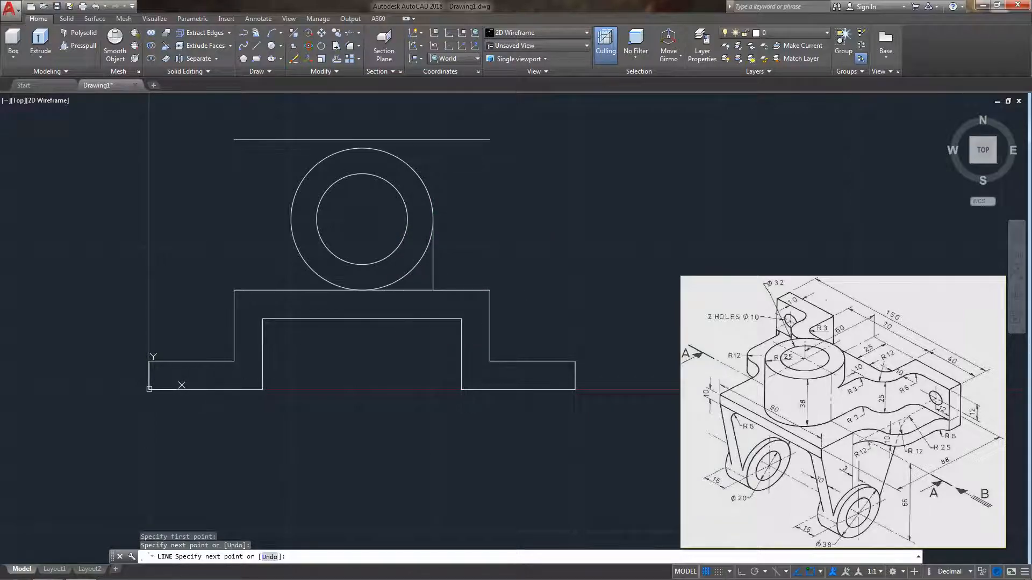
key("Escape")
key("space")
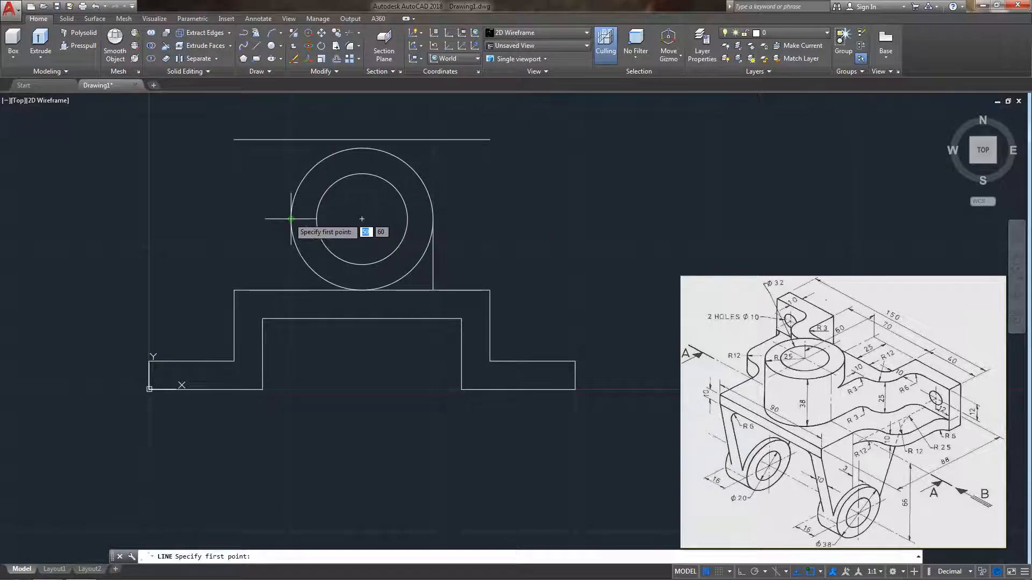
left_click(361, 219)
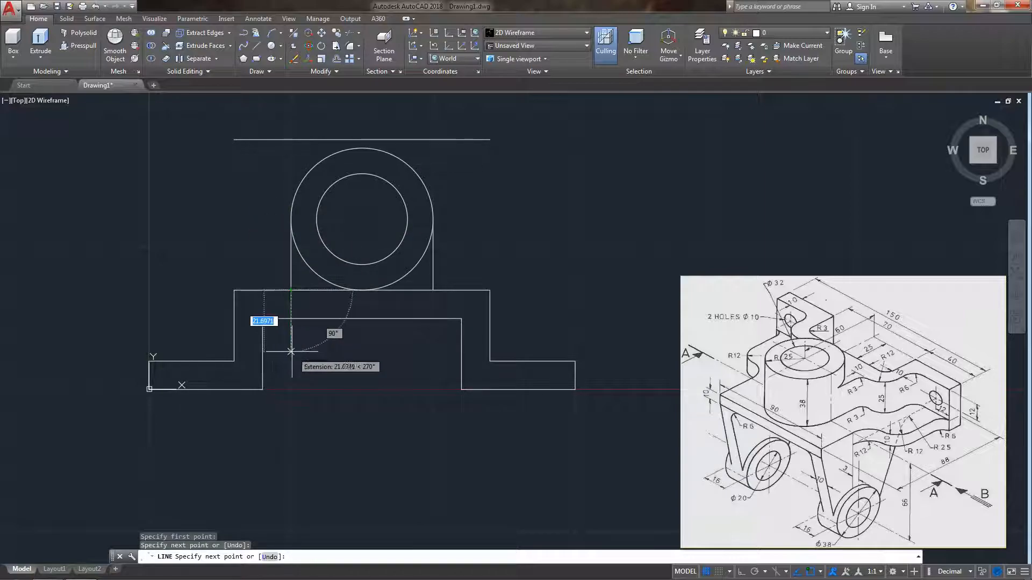
key("Escape")
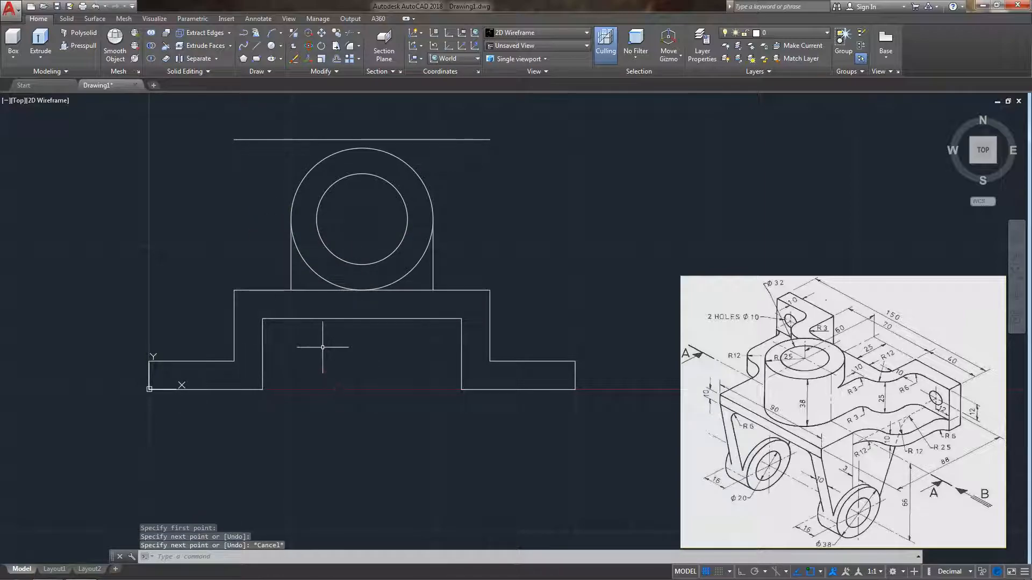
- Trim the stepped profile's upper horizontal line between the two vertical lines below the outer circle
scroll(325, 350, "up", 2)
middle_click_drag(316, 332, 247, 351)
middle_click_drag(384, 337, 357, 345)
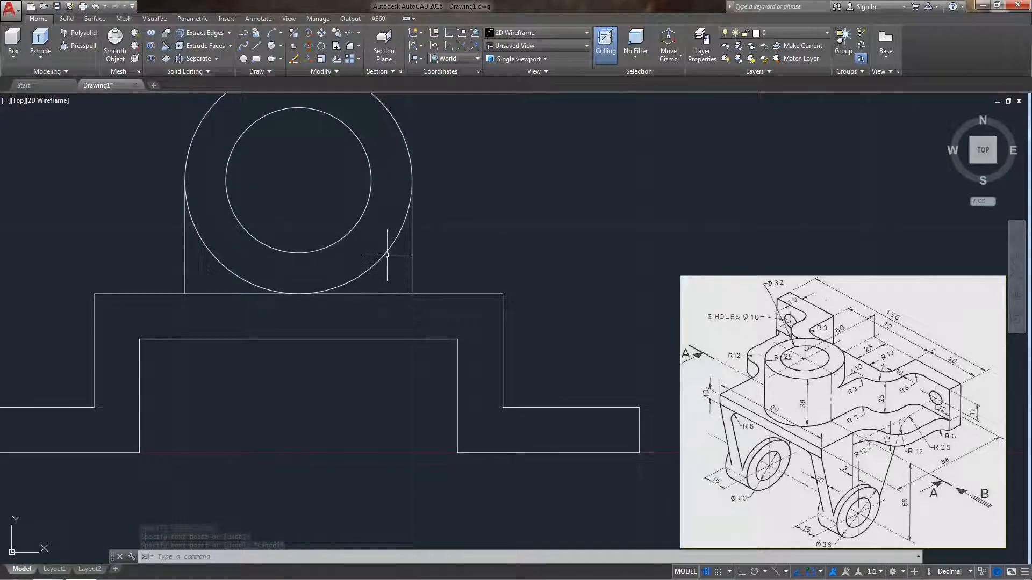
type("tr")
key("Return")
key("Return")
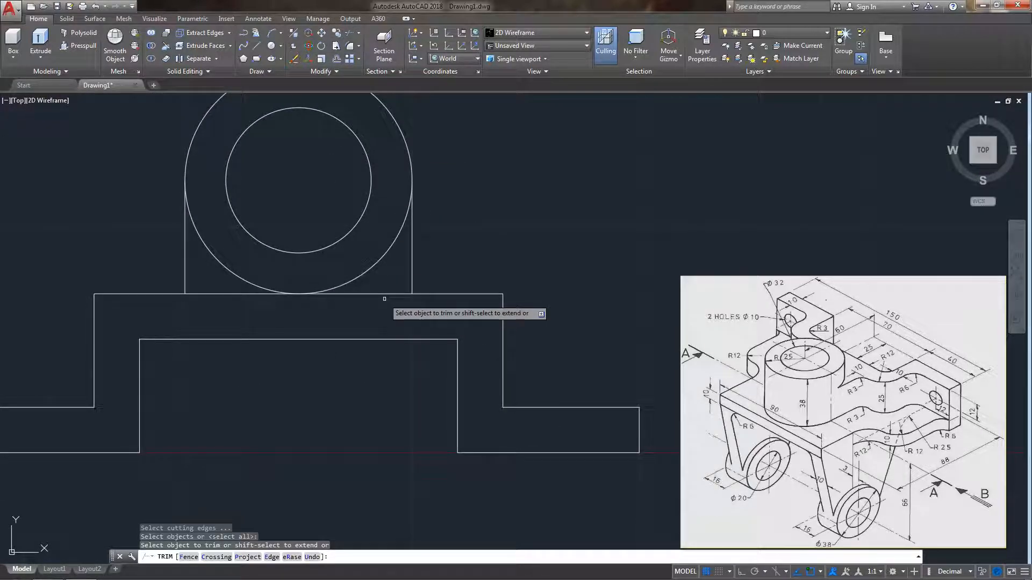
left_click(237, 294)
key("Escape")
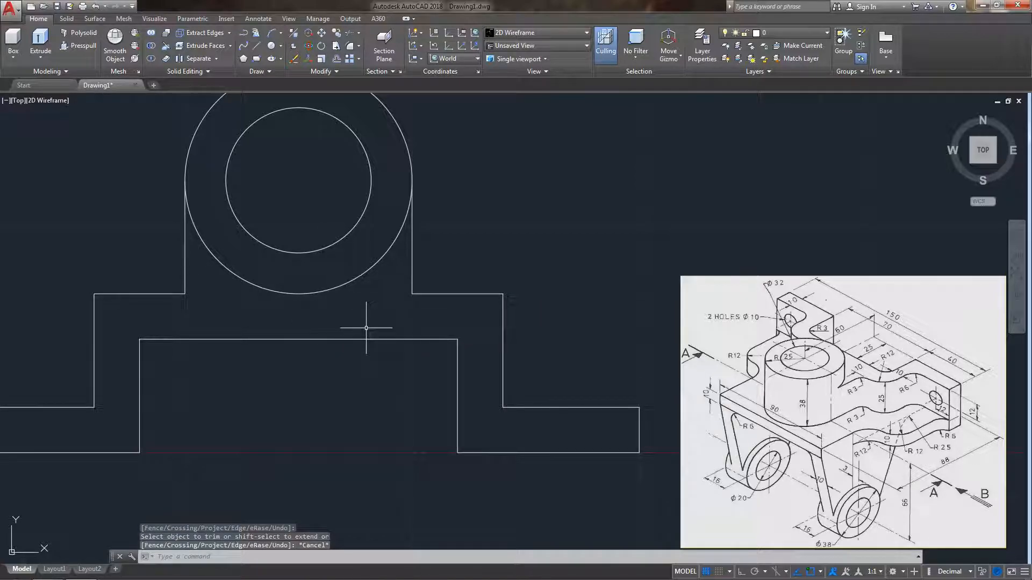
- Fillet both corners where the vertical lines meet the stepped profile's upper line with radius 3
middle_click_drag(388, 328, 380, 318)
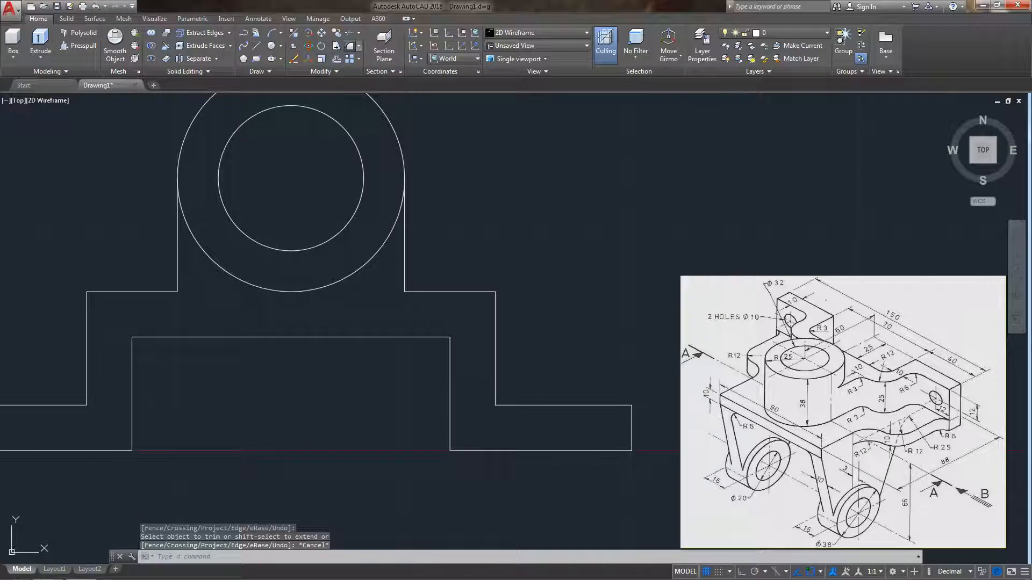
left_click(349, 46)
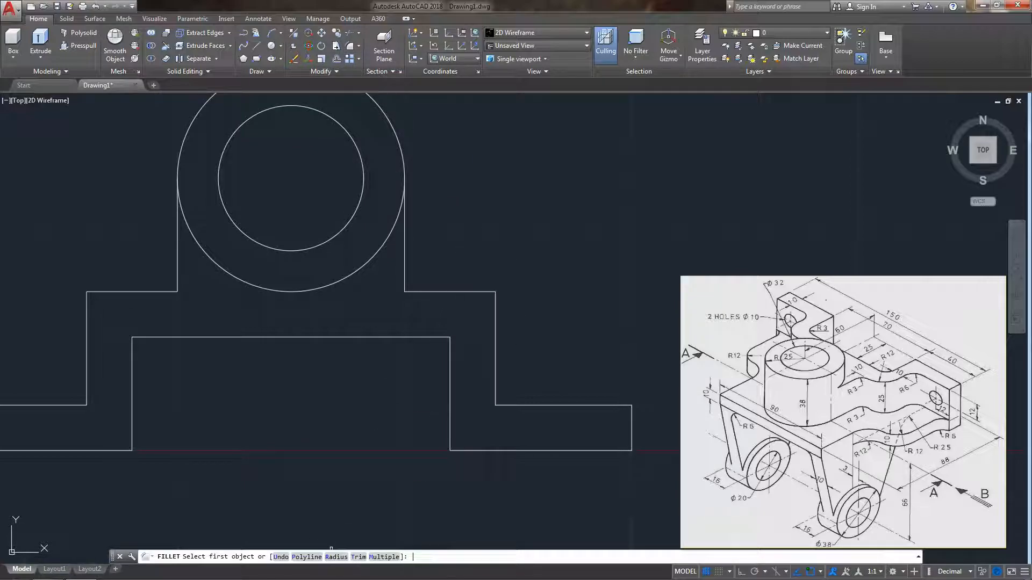
type("r")
key("Return")
type("3")
key("Return")
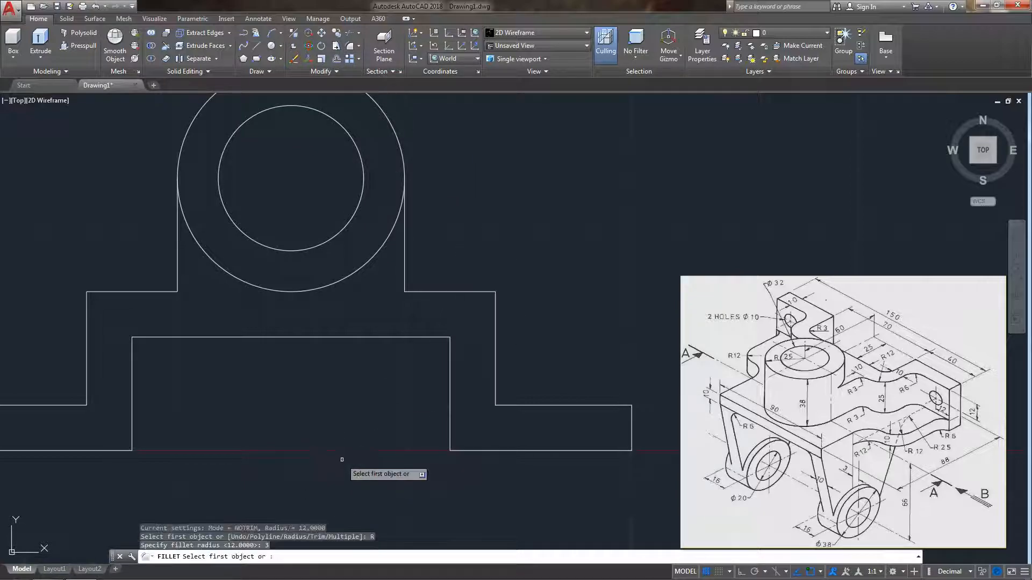
left_click(407, 278)
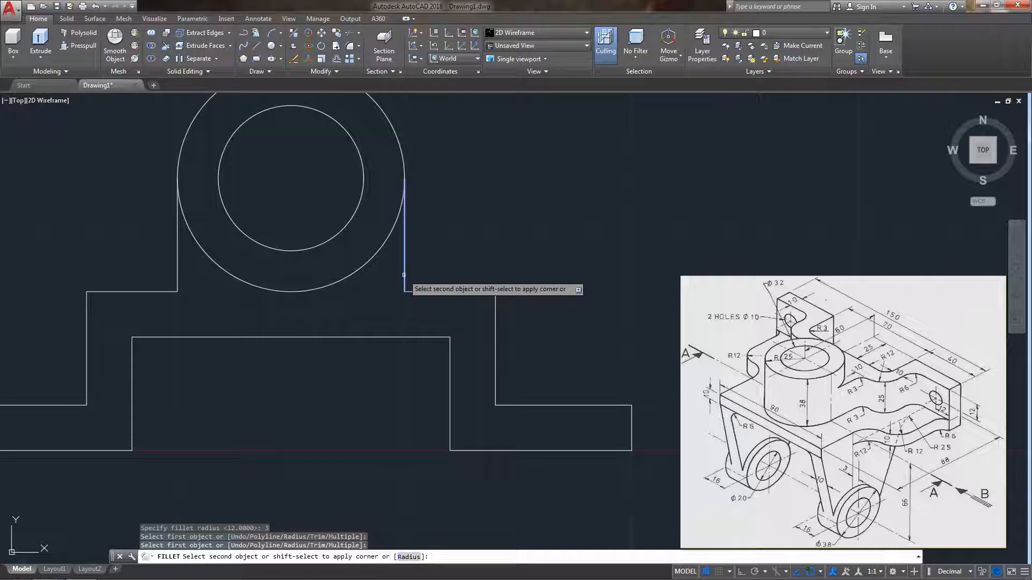
left_click(410, 292)
key("Return")
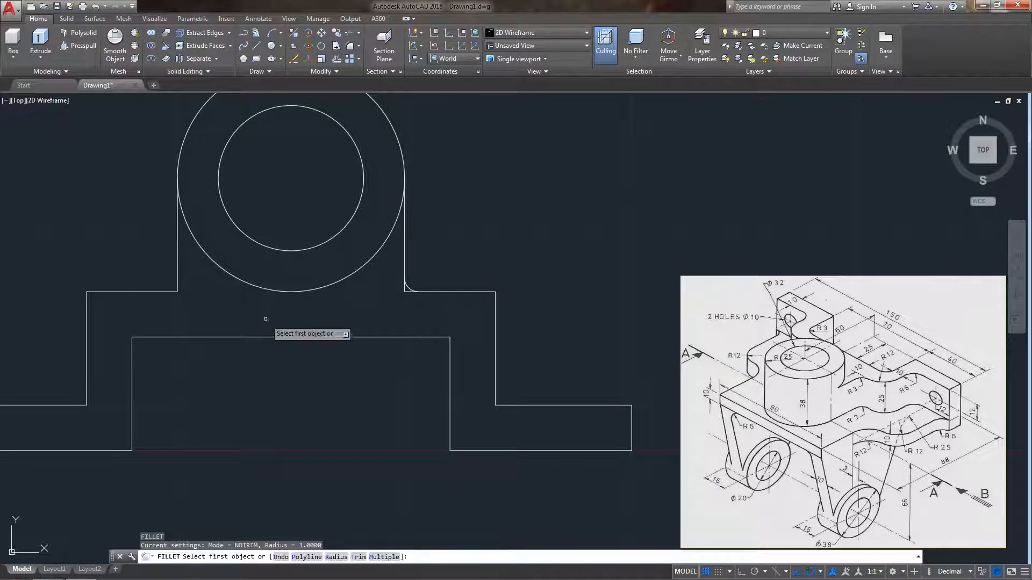
left_click(177, 282)
left_click(166, 293)
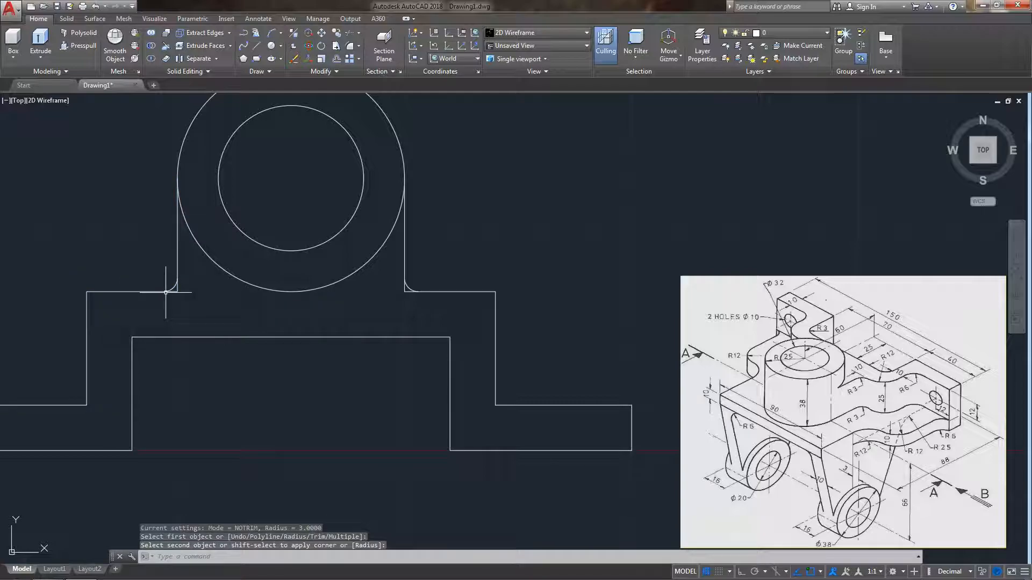
key("Escape")
- Fillet the two upper outer corners of the stepped profile with radius 12
middle_click_drag(331, 345, 325, 331)
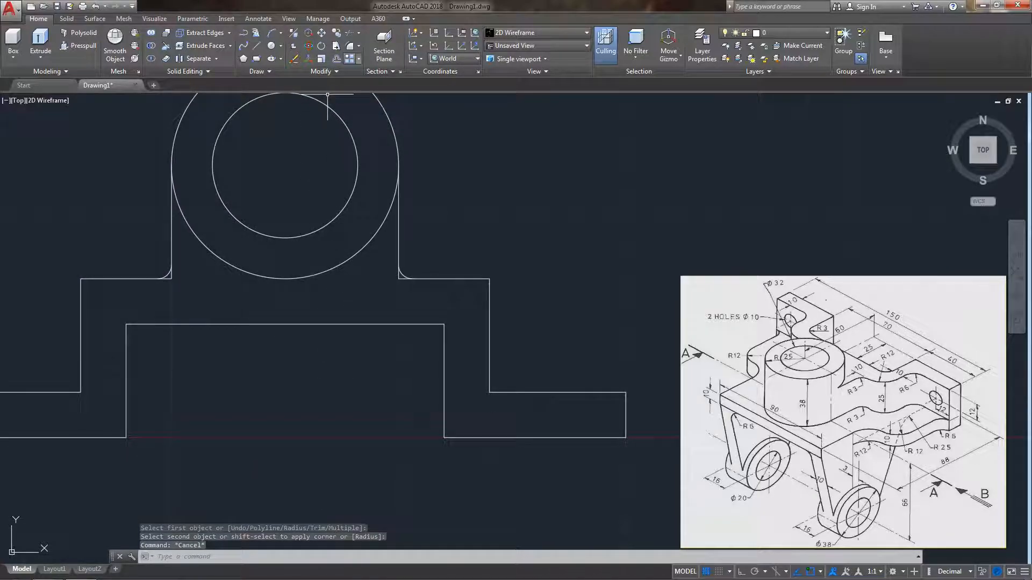
left_click(351, 45)
type("r")
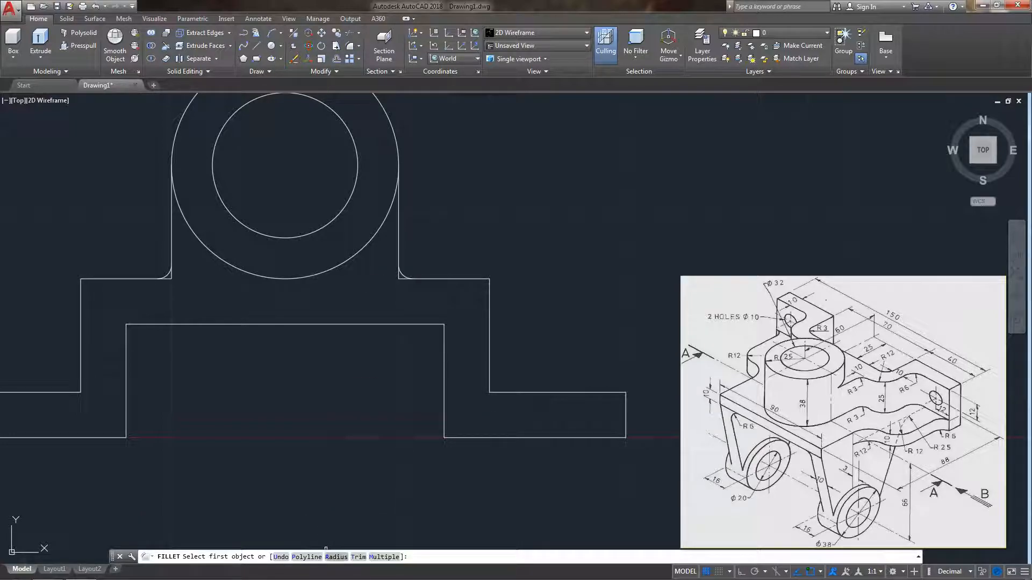
key("Return")
type("1")
key("Return")
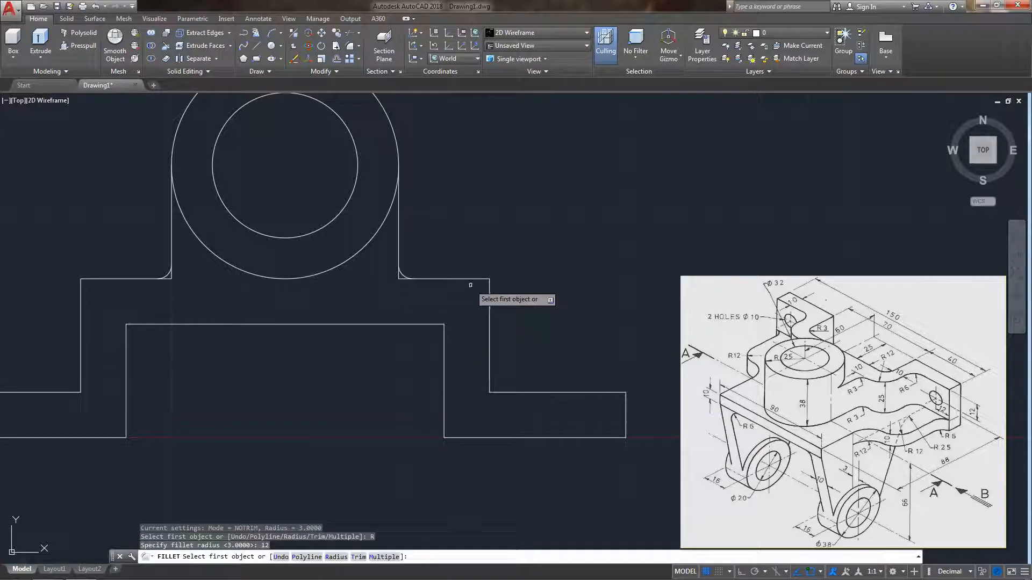
left_click(488, 291)
left_click(475, 280)
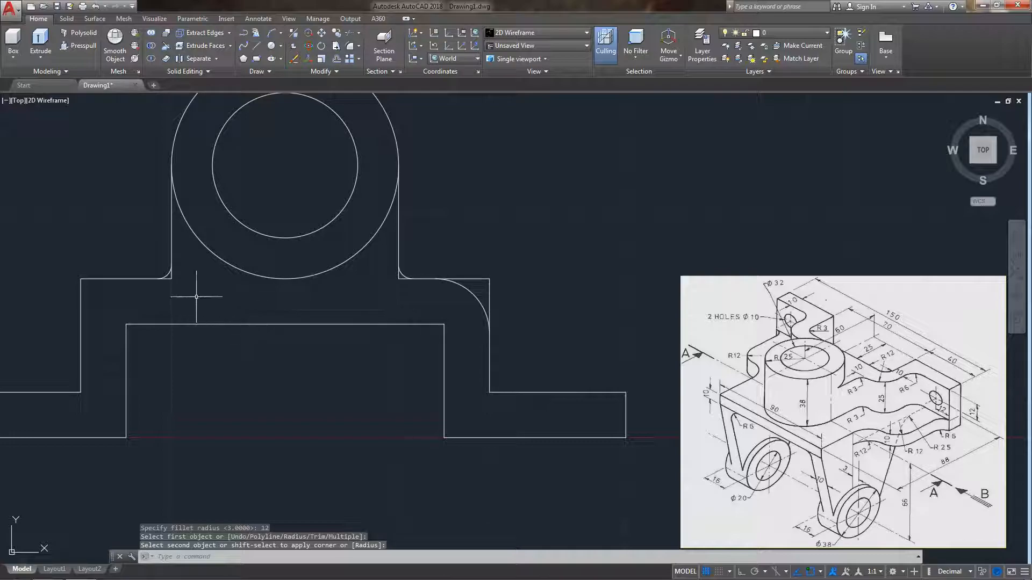
key("Return")
left_click(124, 279)
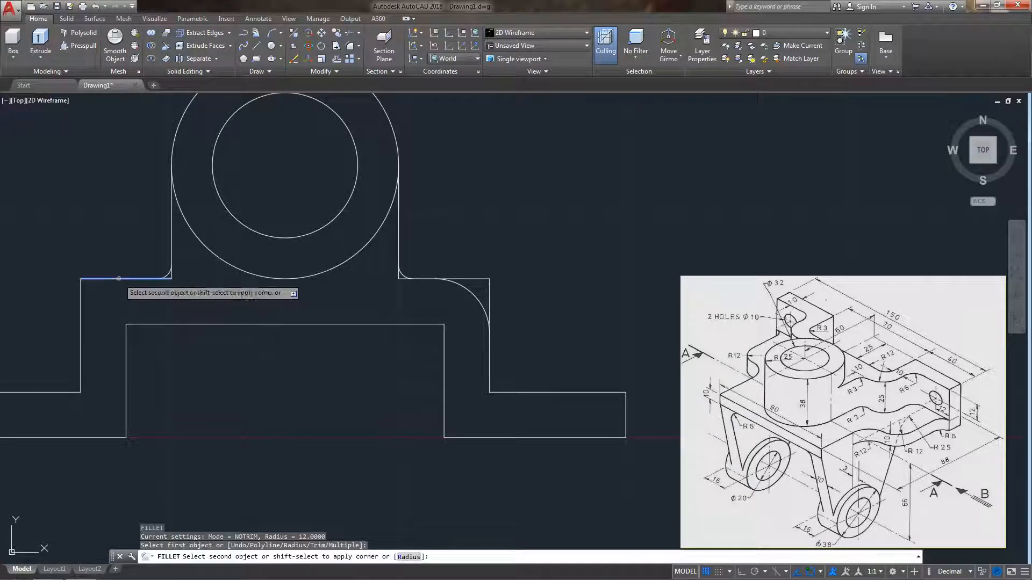
left_click(82, 307)
key("Escape")
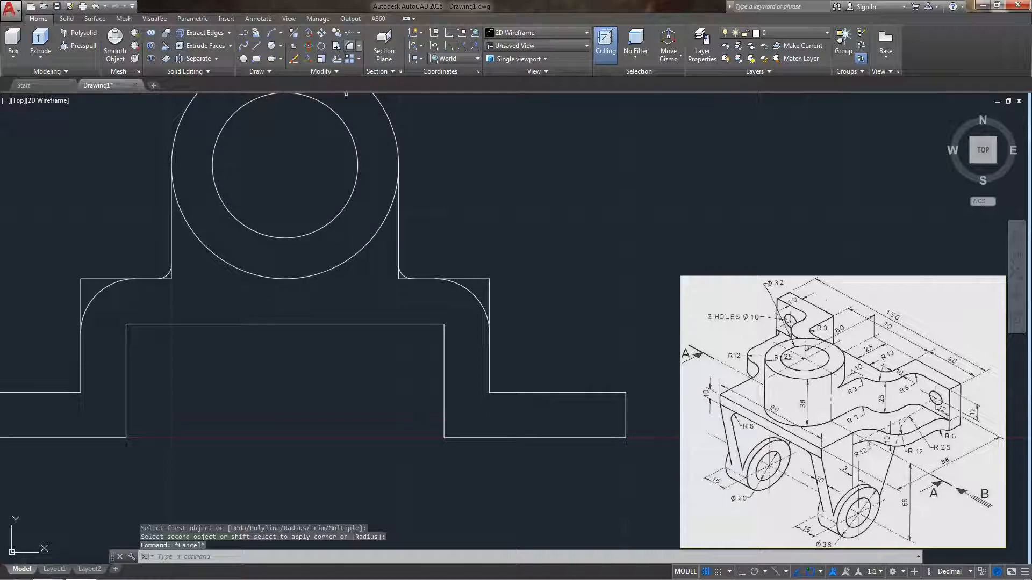
- Fillet the two inner corners where the stepped profile's outer vertical sides meet the end flanges with radius 6
key("Return")
type("r")
key("Return")
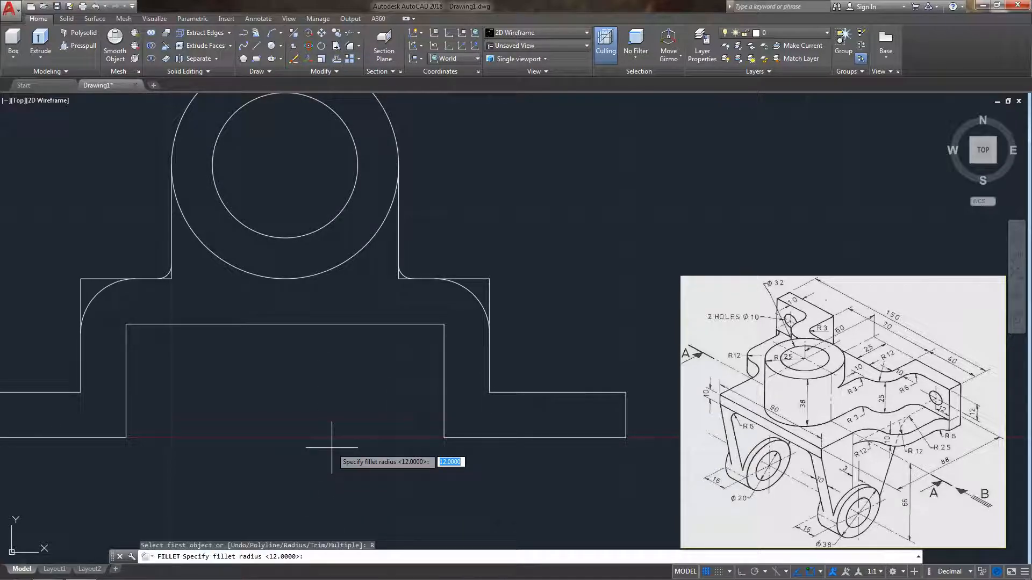
key("Return")
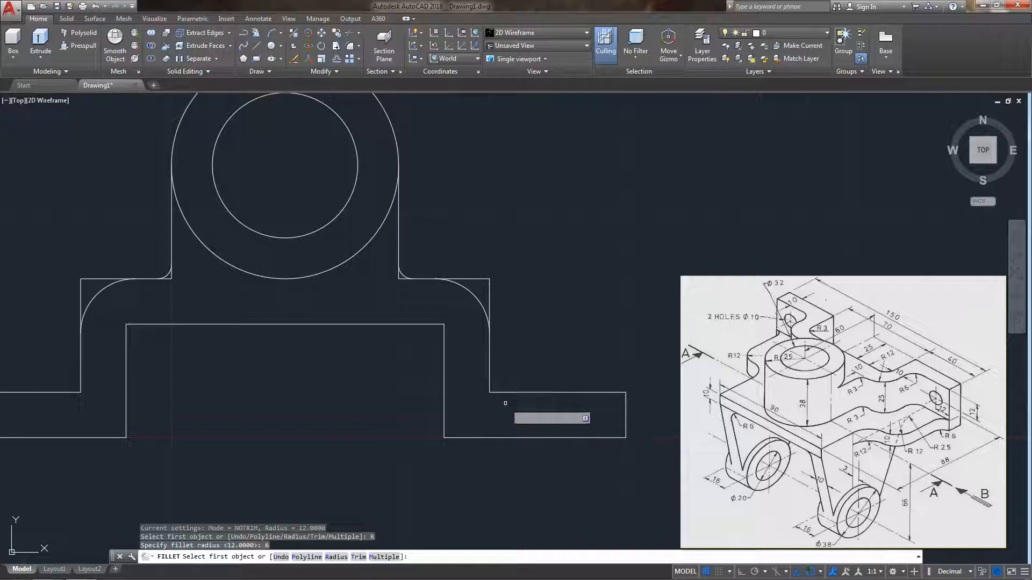
left_click(489, 380)
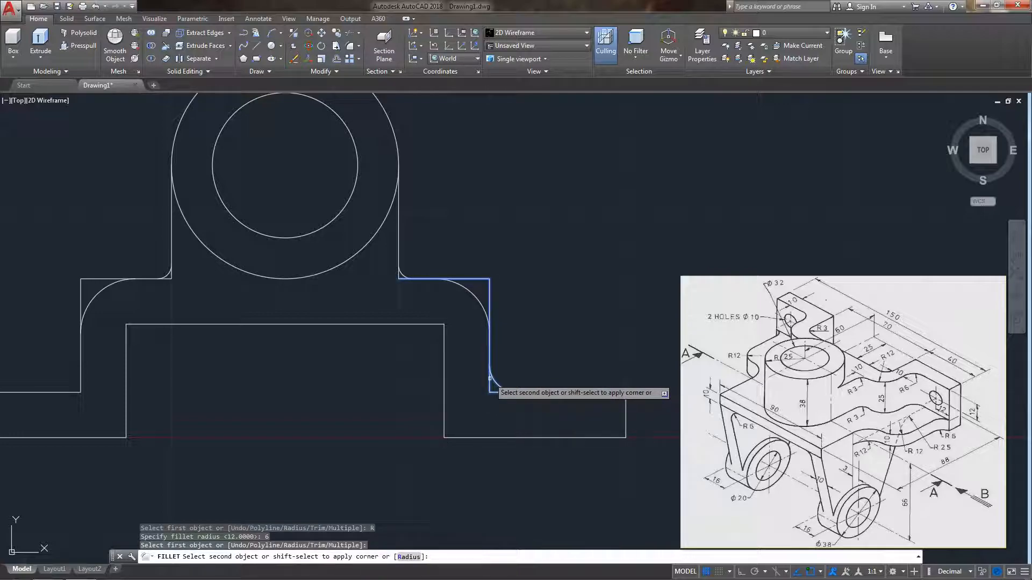
left_click(500, 393)
middle_click_drag(262, 406, 353, 381)
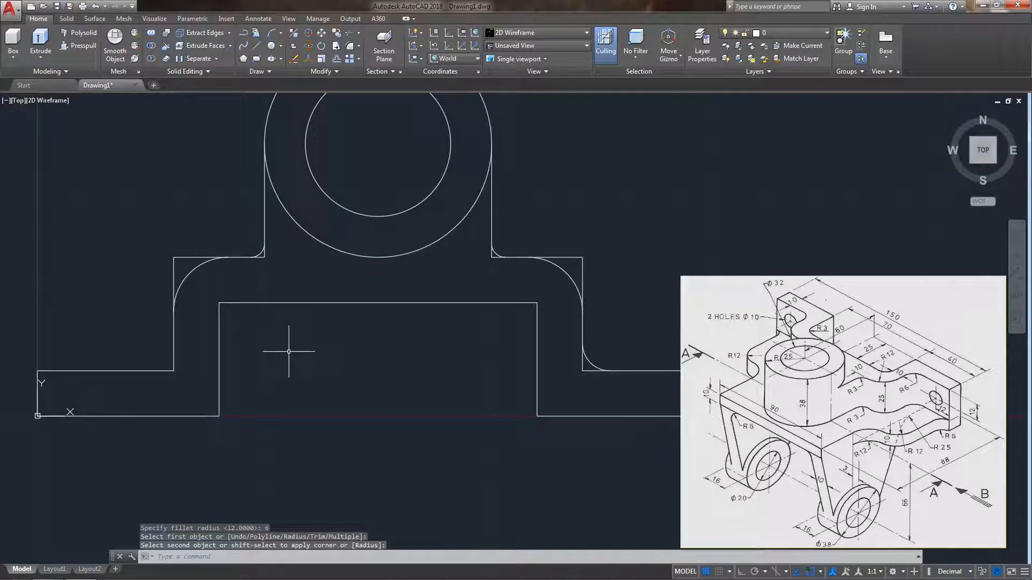
key("space")
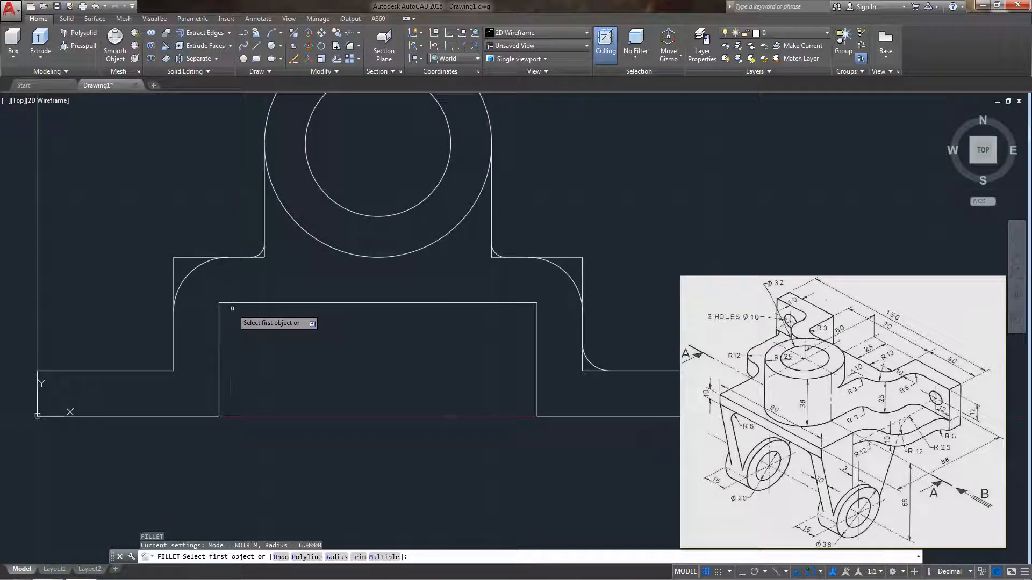
left_click(173, 358)
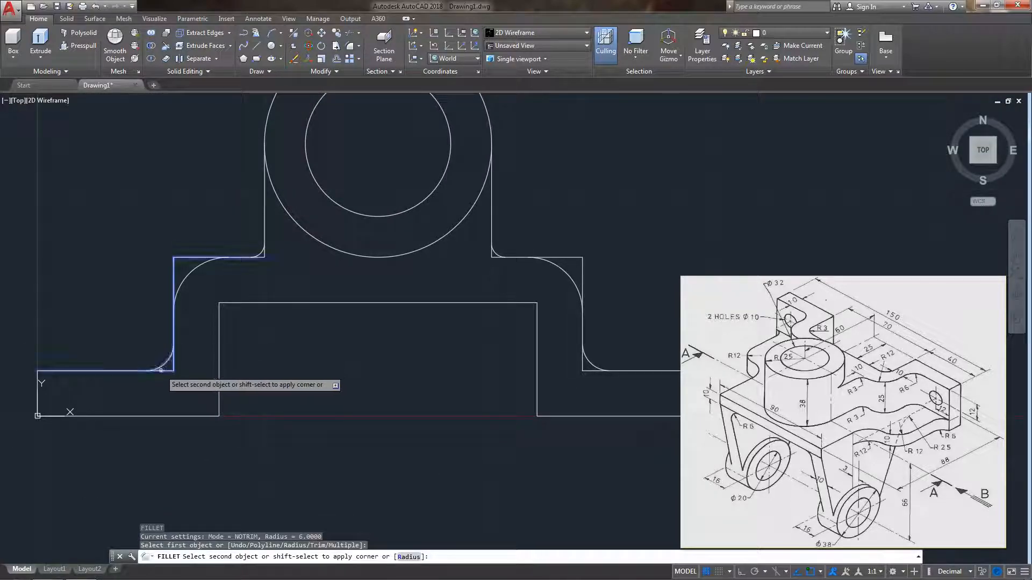
left_click(161, 371)
middle_click_drag(256, 396, 177, 382)
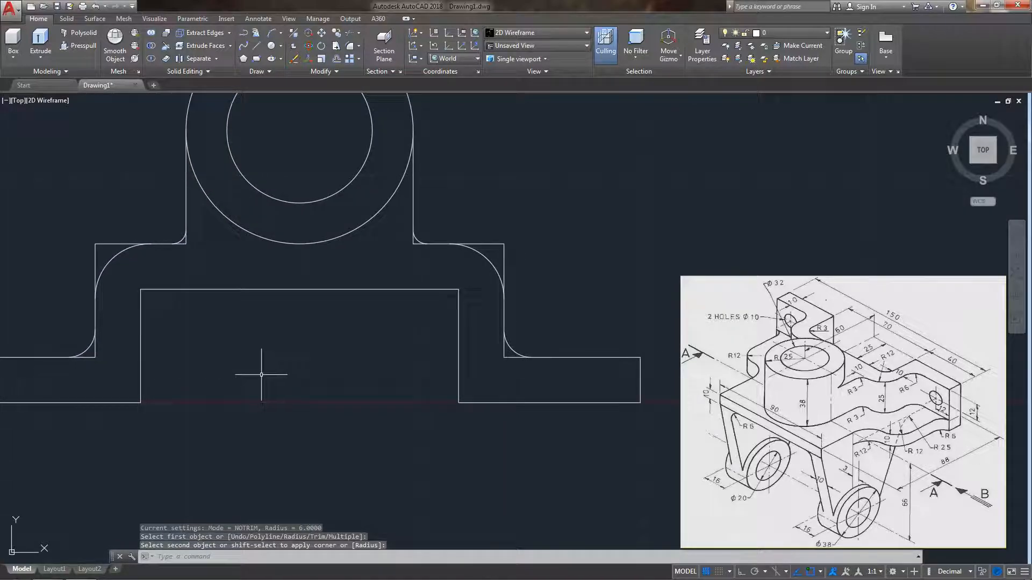
- Fillet both upper corners of the rectangular recess in the stepped profile with radius 3
key("Escape")
middle_click_drag(338, 348, 331, 350)
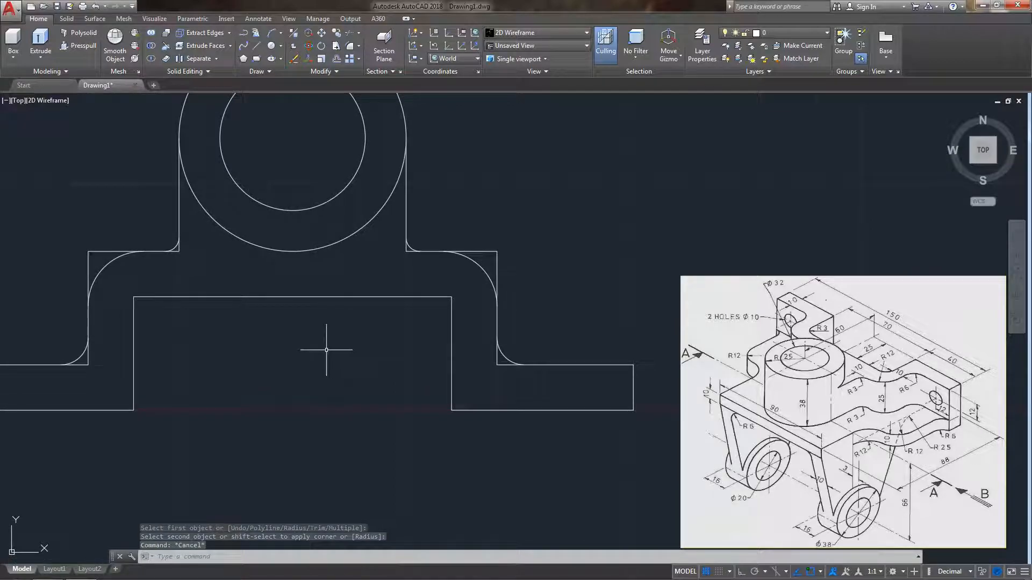
key("Return")
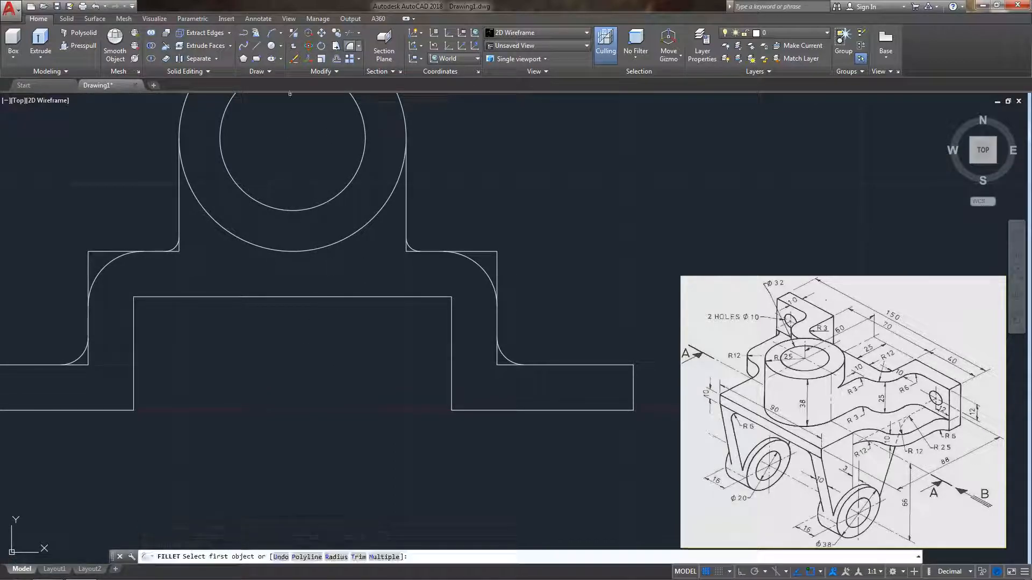
left_click(336, 556)
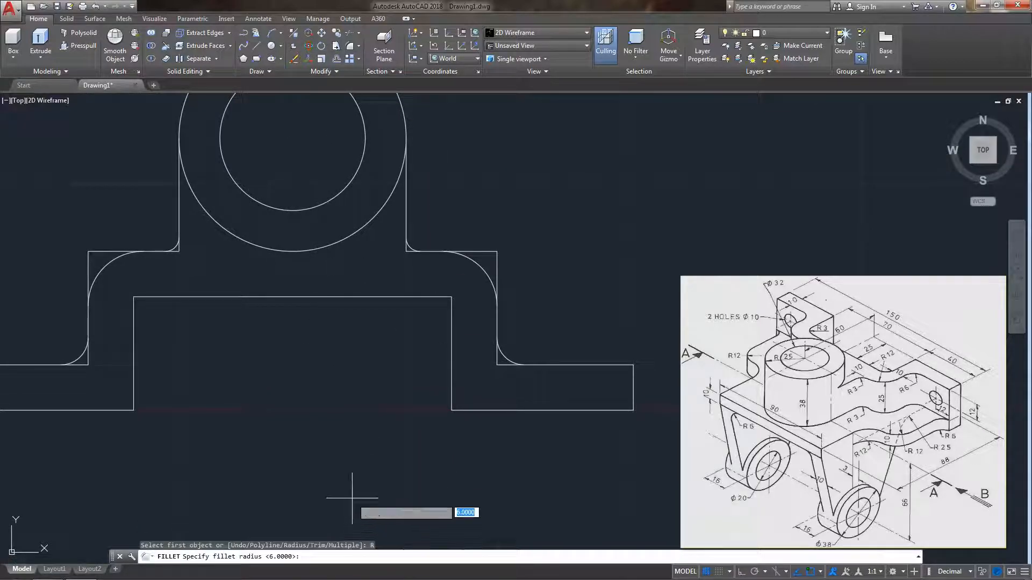
type("3")
key("Return")
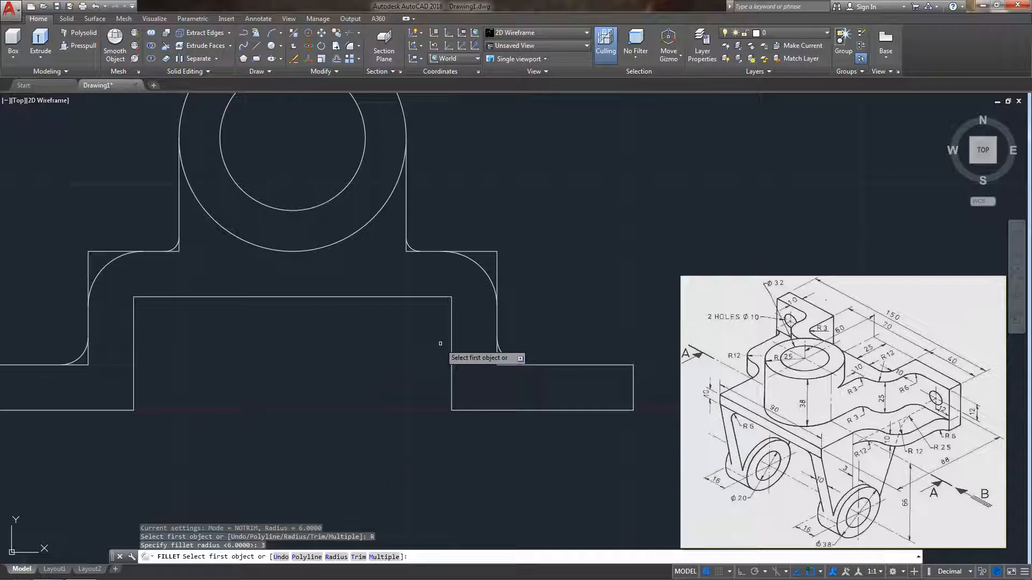
left_click(452, 314)
left_click(437, 297)
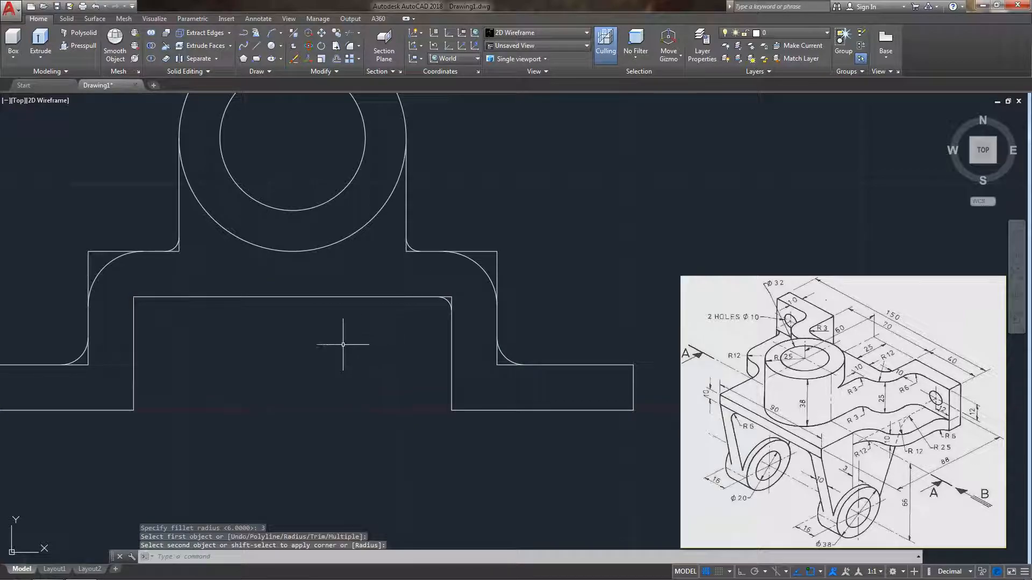
middle_click_drag(350, 341, 393, 342)
key("Return")
left_click(183, 298)
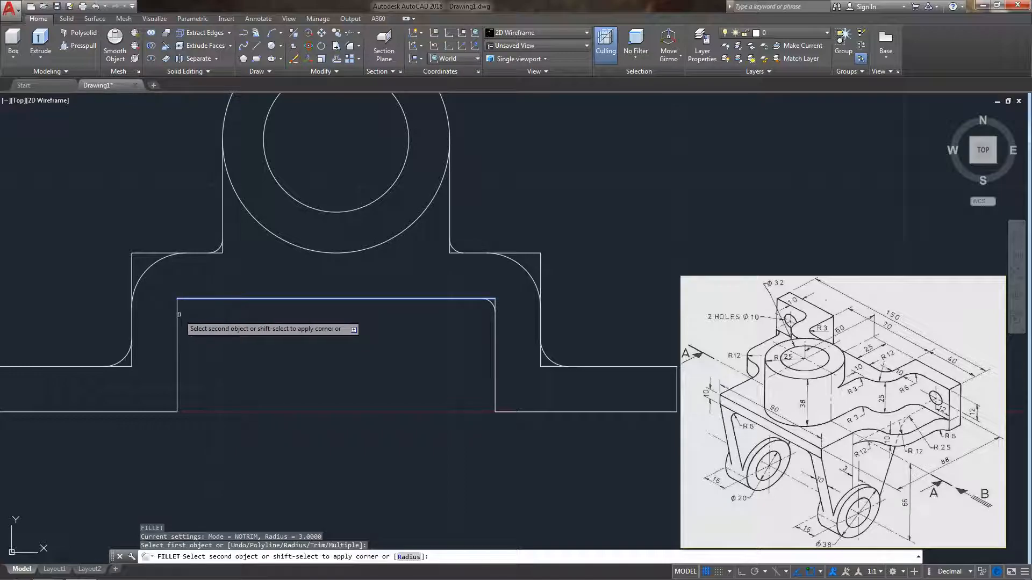
left_click(177, 311)
middle_click_drag(378, 376, 352, 362)
key("Escape")
- Trim the leftover square corner segments outside the fillets on the right half of the profile, including the recess corner
left_click(350, 32)
key("Return")
left_click(513, 248)
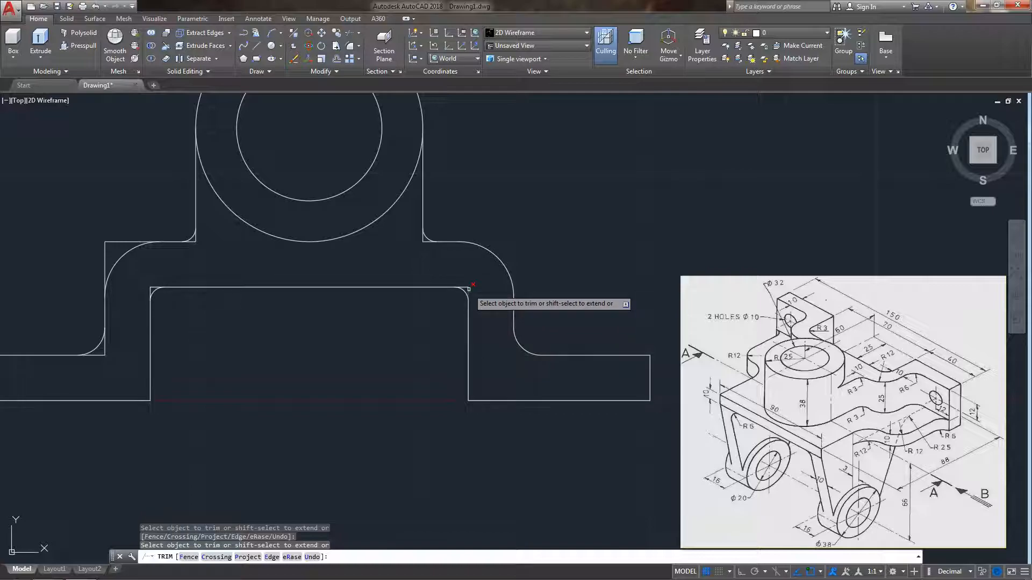
scroll(427, 269, "up", 5)
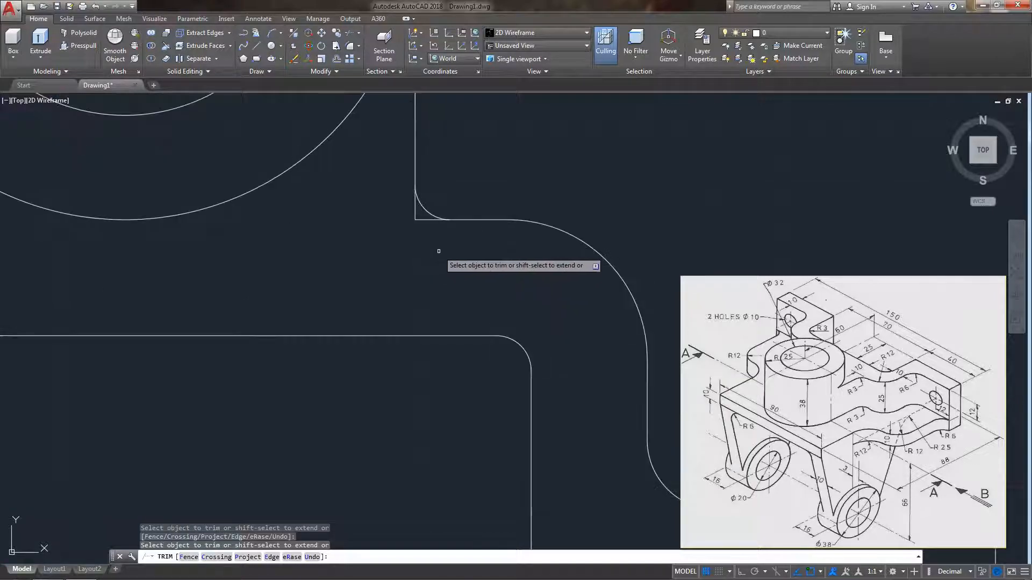
left_click(372, 179)
left_click(359, 169)
scroll(380, 272, "down", 4)
scroll(475, 263, "up", 4)
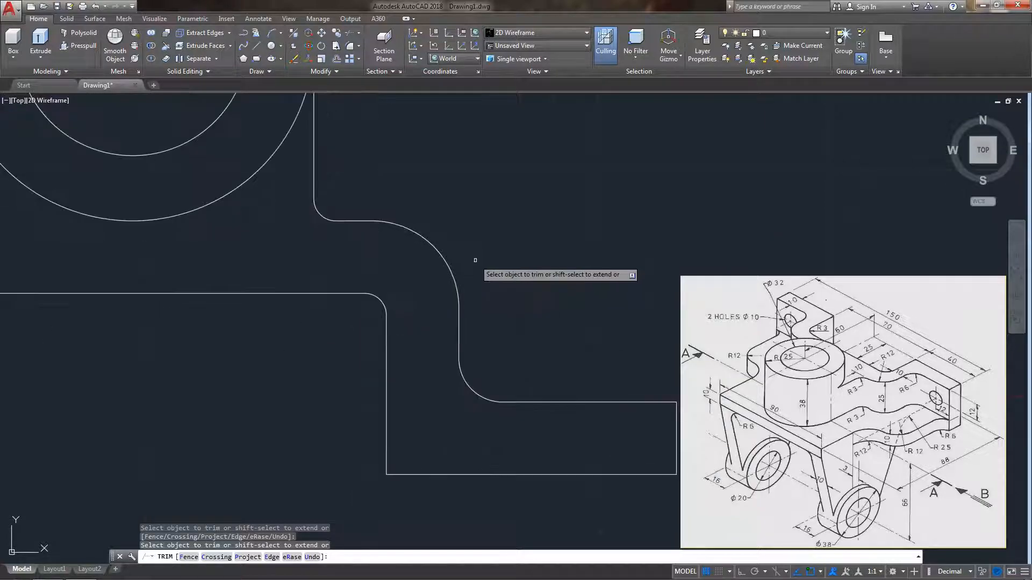
- Trim the leftover square corner segments at the fillets on the left half of the profile, including the recess corner
middle_click_drag(242, 315, 571, 311)
middle_click_drag(182, 260, 467, 265)
mouse_move(103, 242)
middle_mouse_down()
mouse_move(182, 242)
mouse_move(338, 208)
middle_mouse_up()
middle_click_drag(490, 201, 472, 267)
left_click(480, 231)
left_click(487, 214)
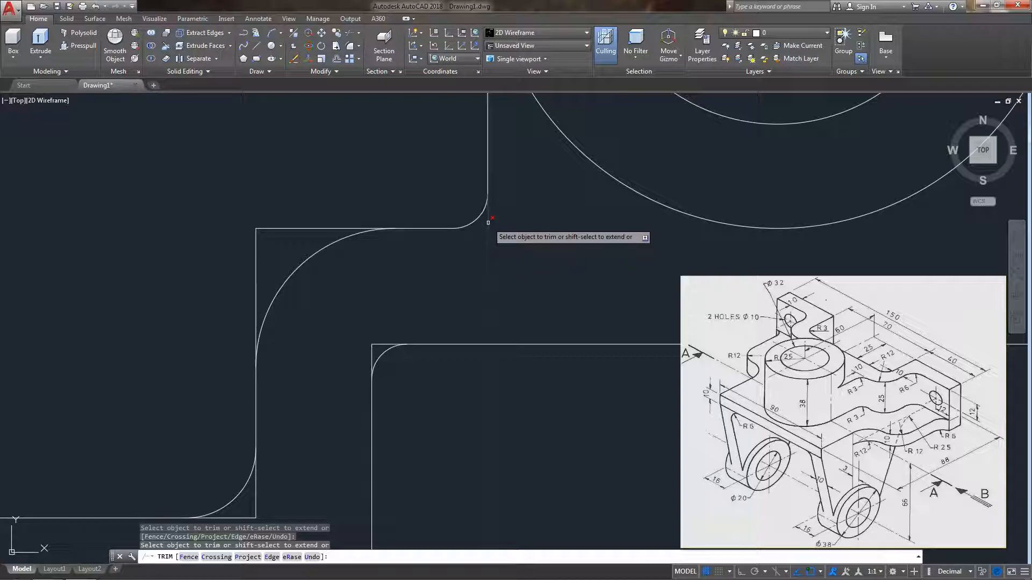
left_click(316, 228)
left_click(256, 250)
middle_click_drag(370, 404, 362, 291)
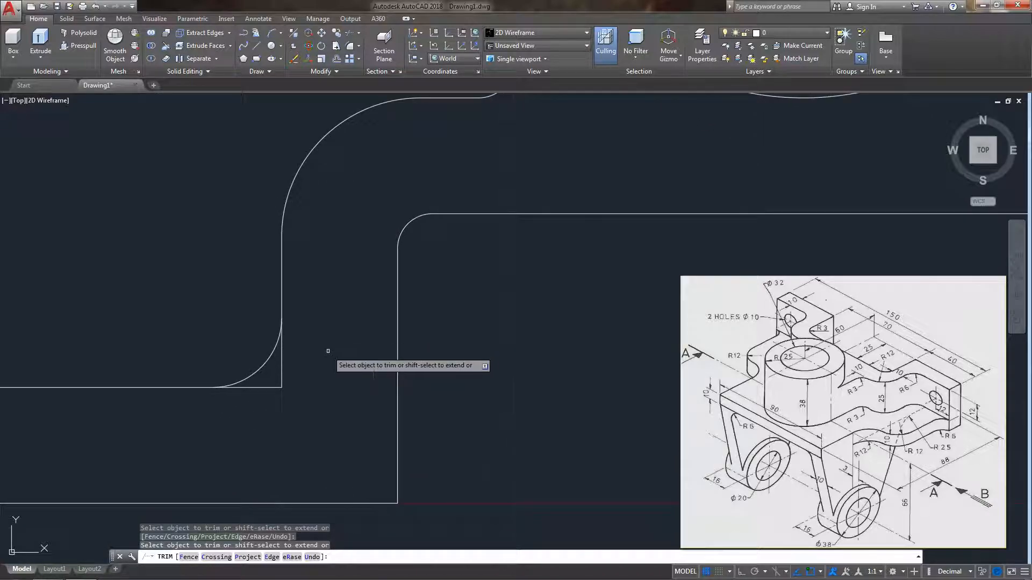
left_click(282, 366)
scroll(274, 388, "down", 6)
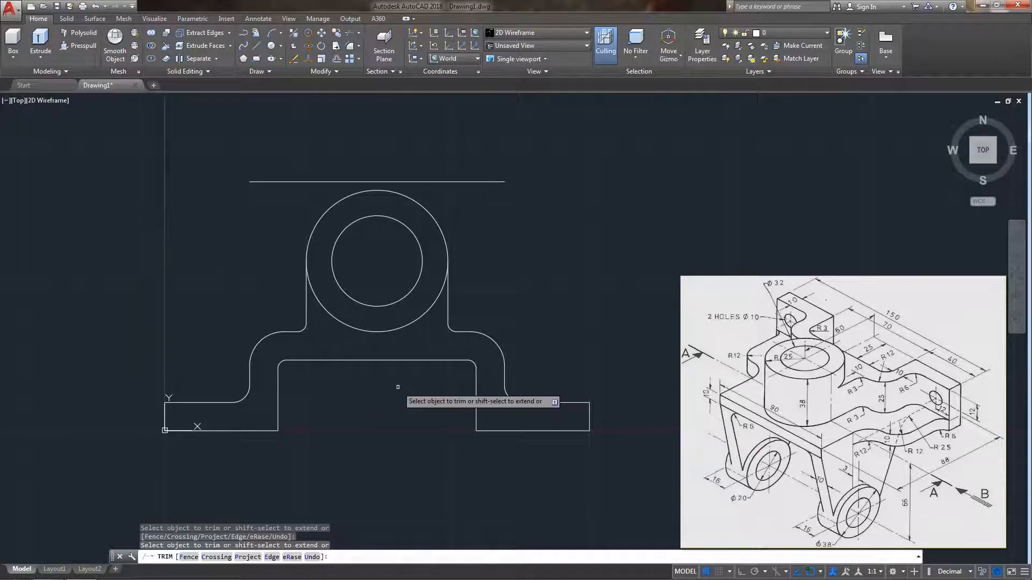
middle_click_drag(398, 387, 381, 373)
key("Escape")
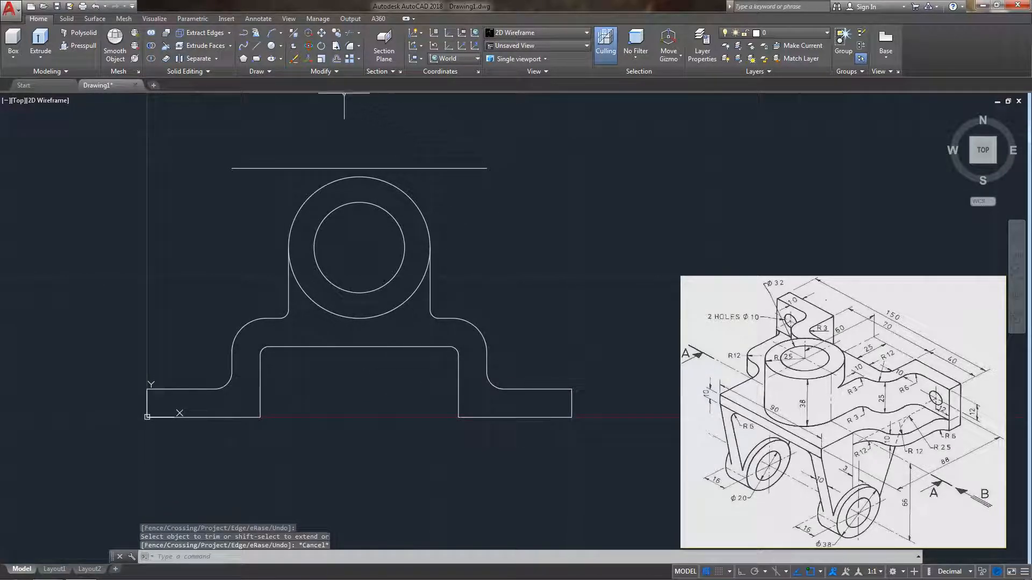
- Draw a 28-unit vertical line straight down from the right end of the horizontal line above the circles
type("l")
key("Return")
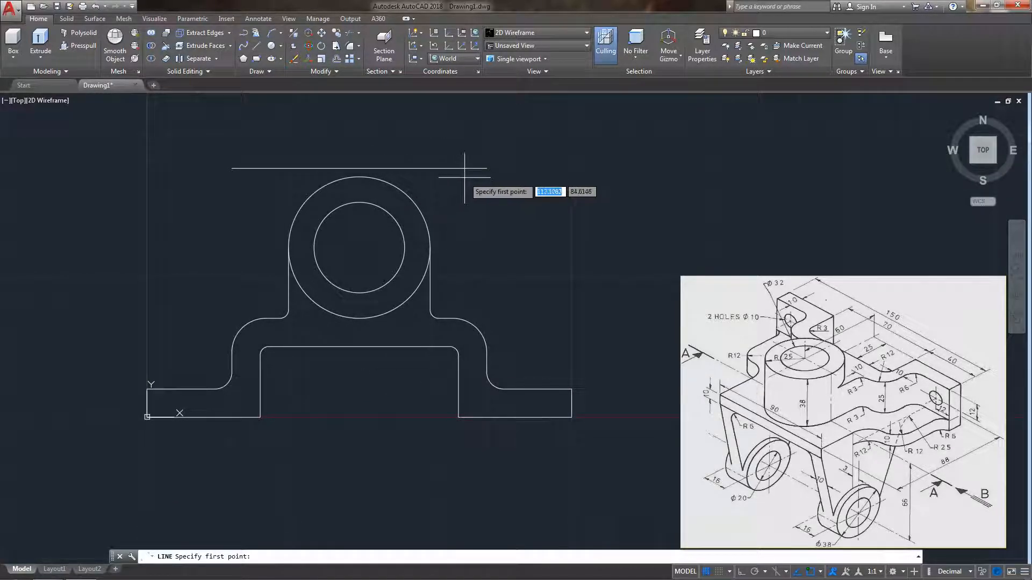
left_click(487, 169)
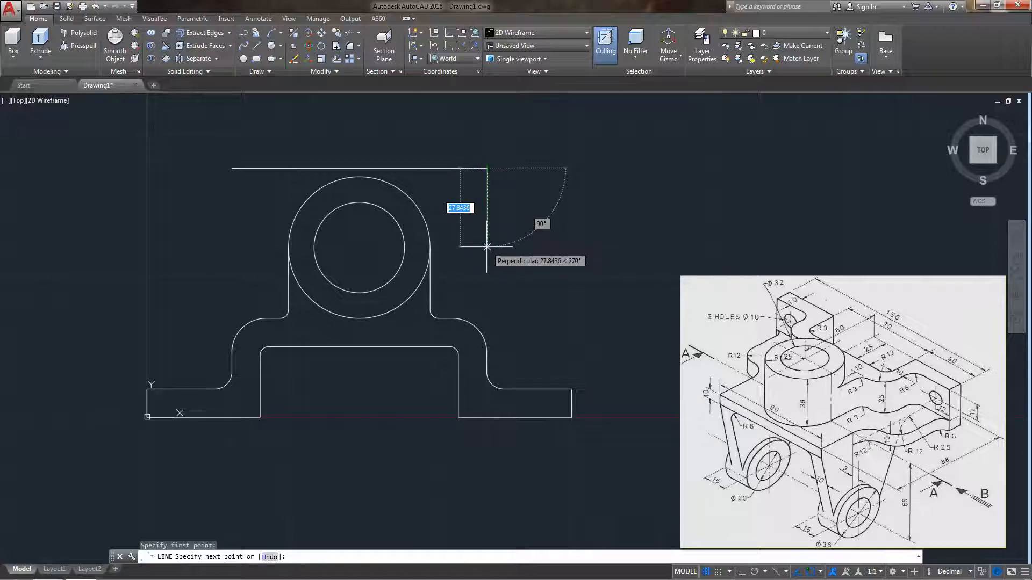
type("2")
key("Return")
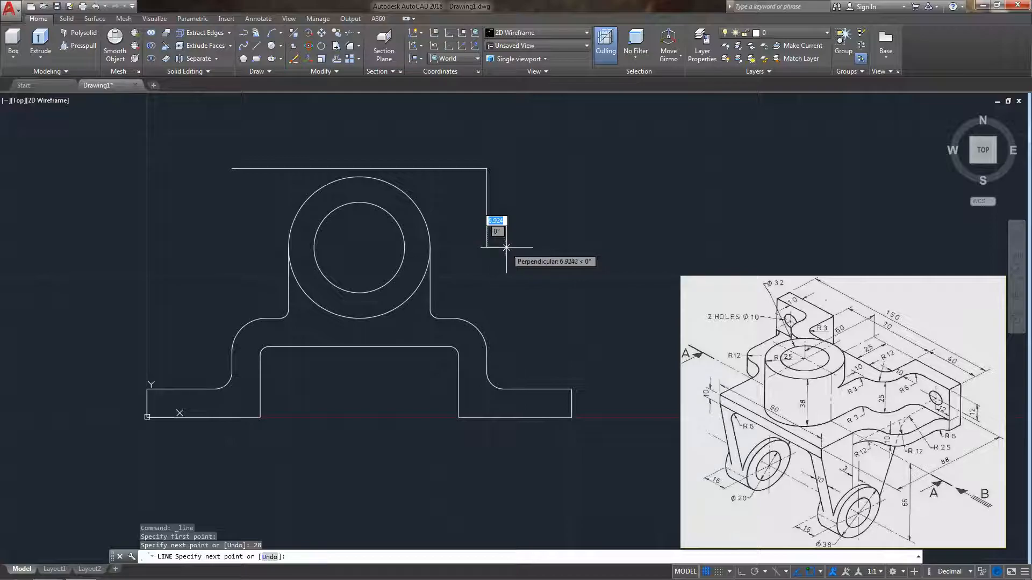
key("Escape")
- Draw a circle of radius 12 just below the lower end of the new vertical line
middle_click_drag(503, 239, 489, 234)
left_click(280, 46)
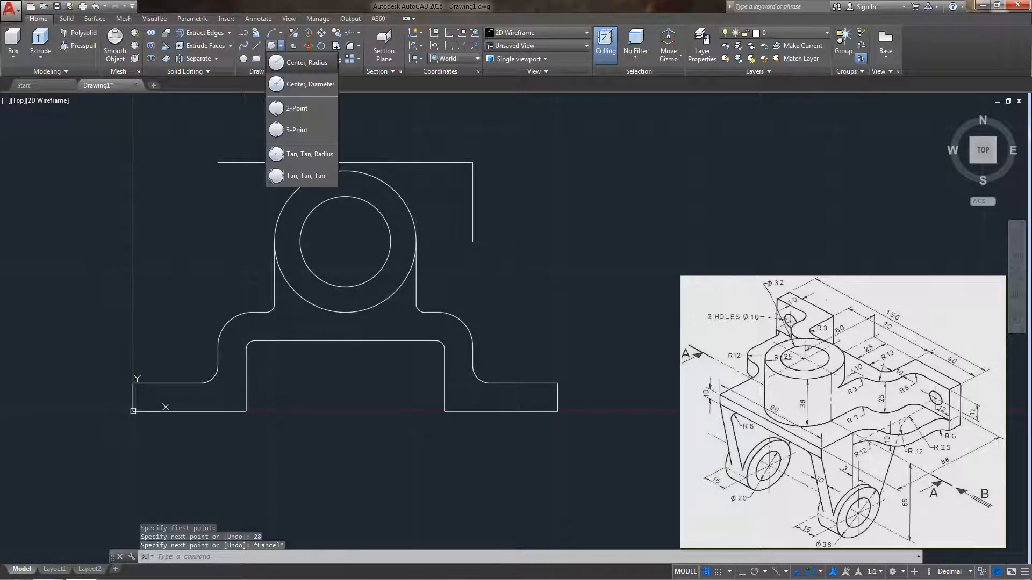
left_click(304, 92)
scroll(522, 296, "up", 3)
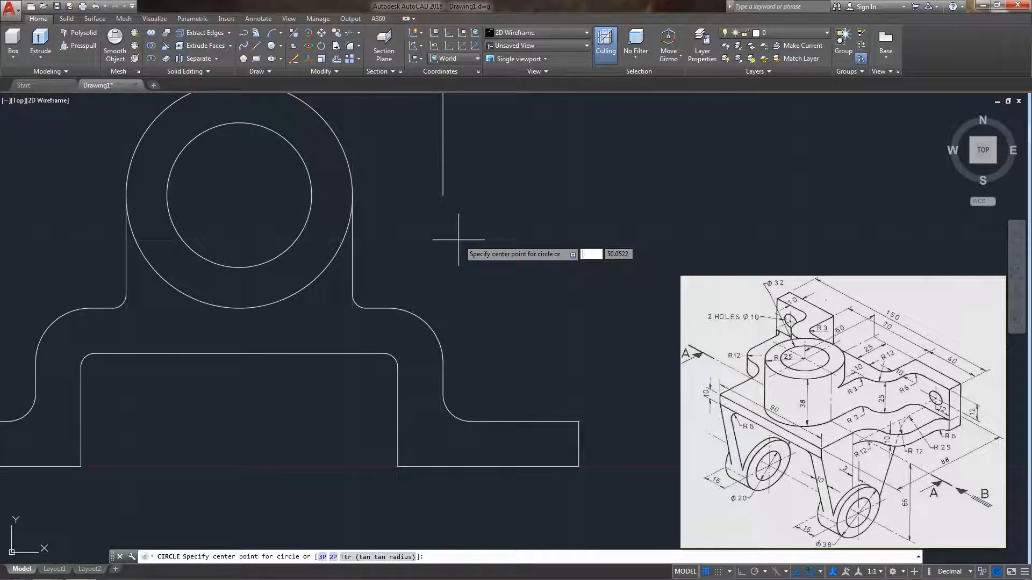
left_click(459, 240)
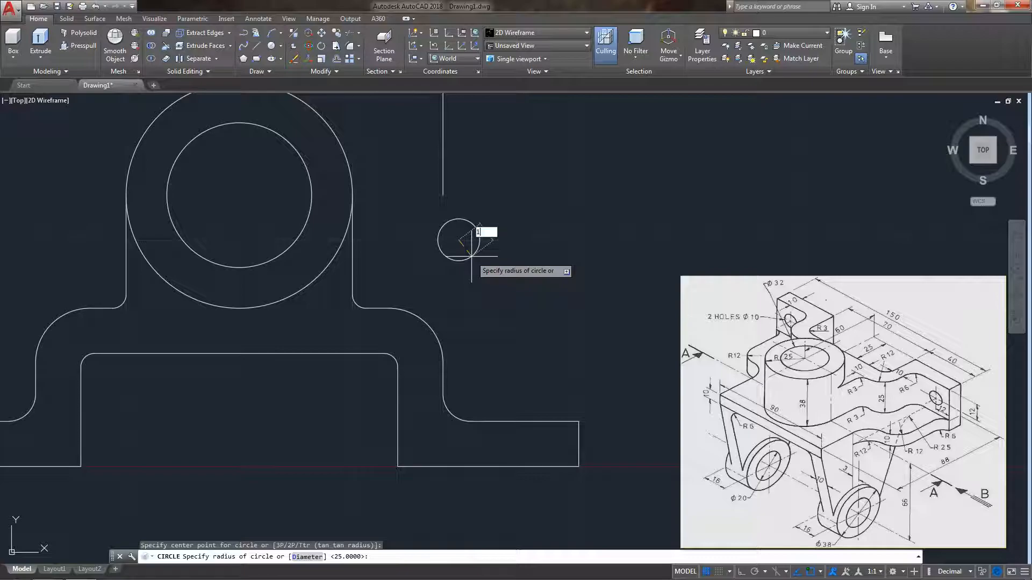
key("Return")
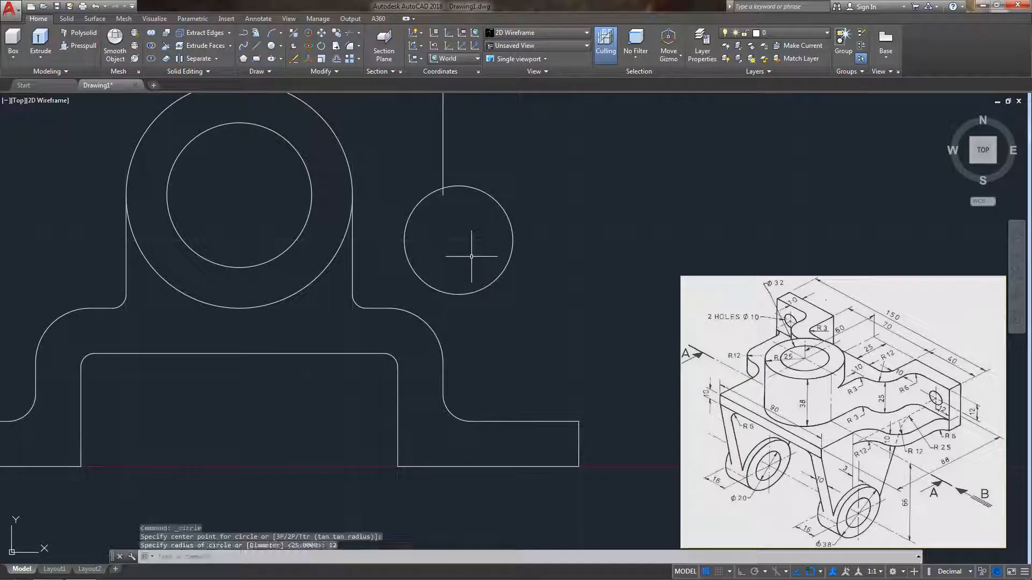
- Try to move the radius-12 circle by its left quadrant onto the lower end of the vertical line
left_click(404, 239)
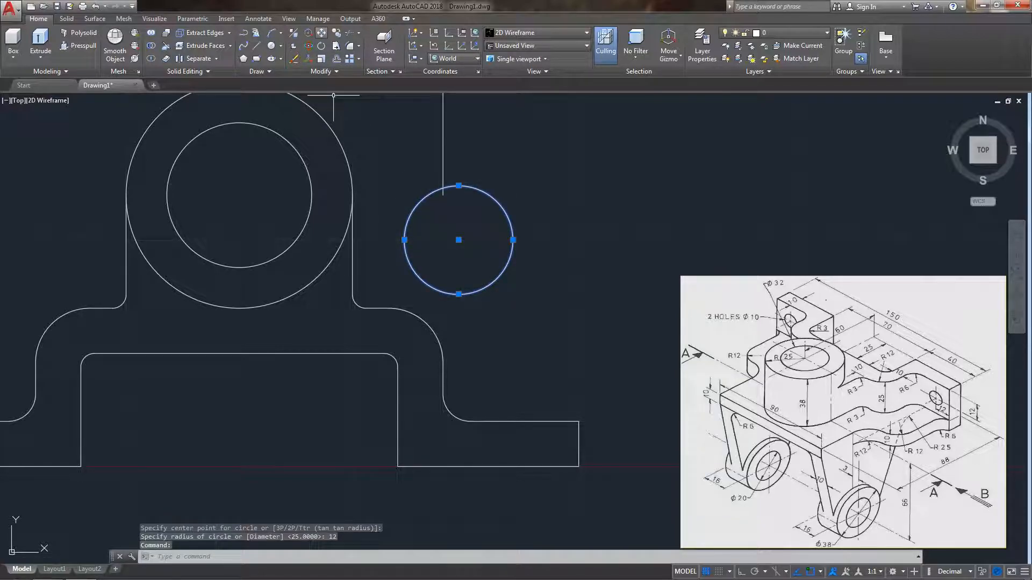
type("m")
key("Return")
left_click(404, 239)
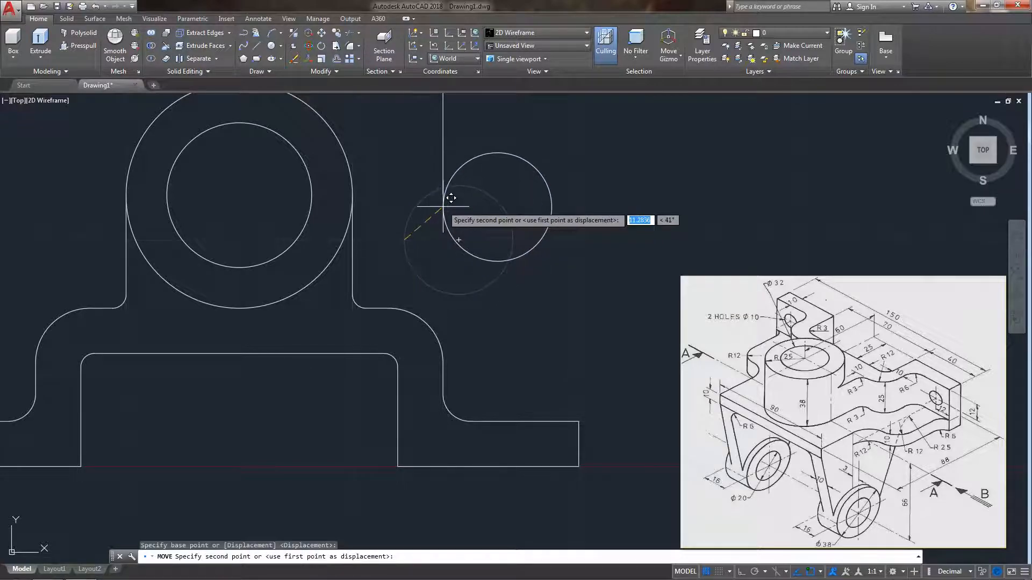
left_click(442, 201)
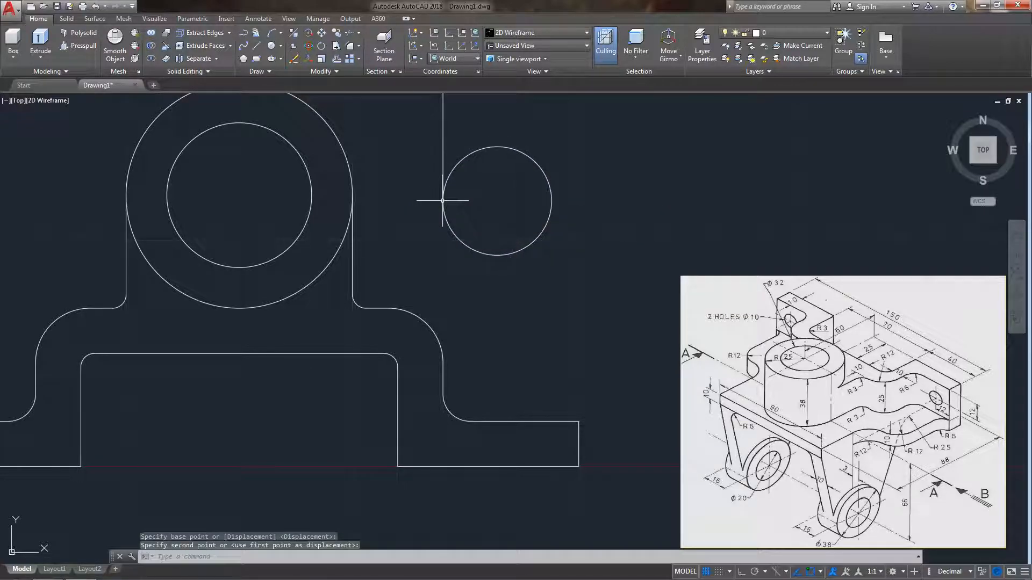
- Move the radius-12 circle so its left quadrant sits exactly on the lower endpoint of the vertical line
scroll(471, 202, "up", 5)
scroll(430, 193, "up", 4)
middle_click_drag(416, 179, 418, 314)
scroll(416, 312, "down", 6)
left_click(381, 332)
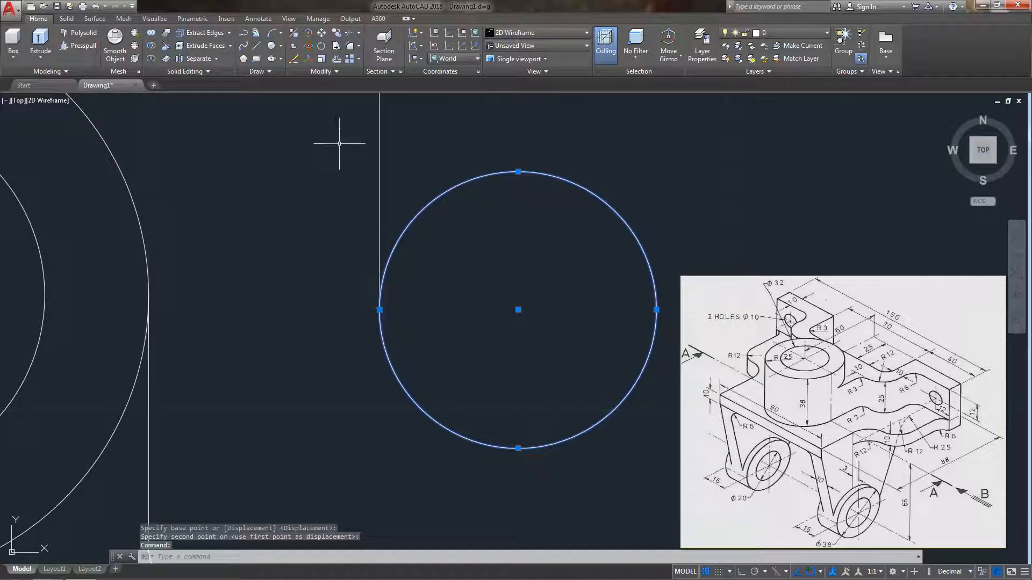
left_click(322, 32)
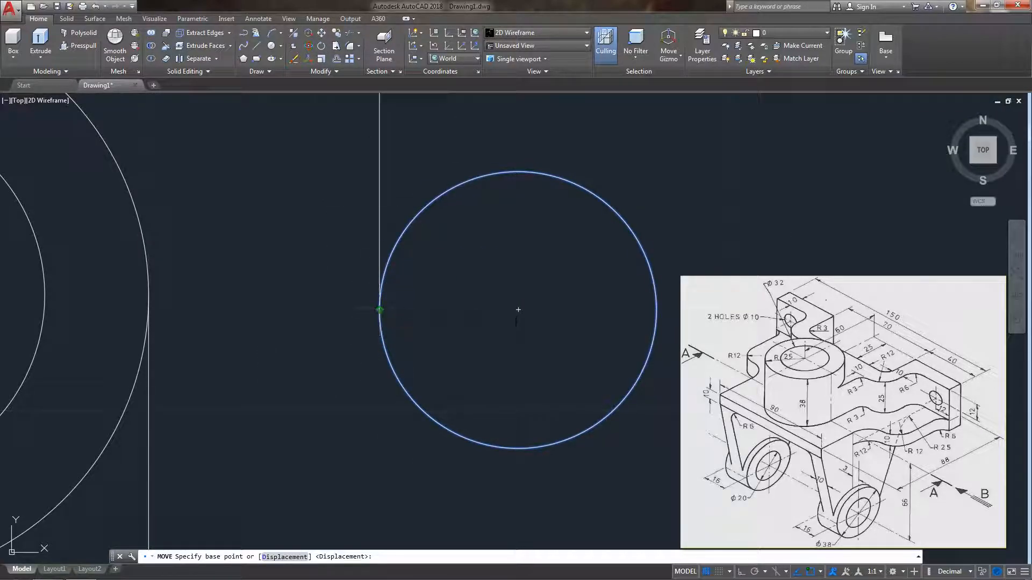
left_click(380, 309)
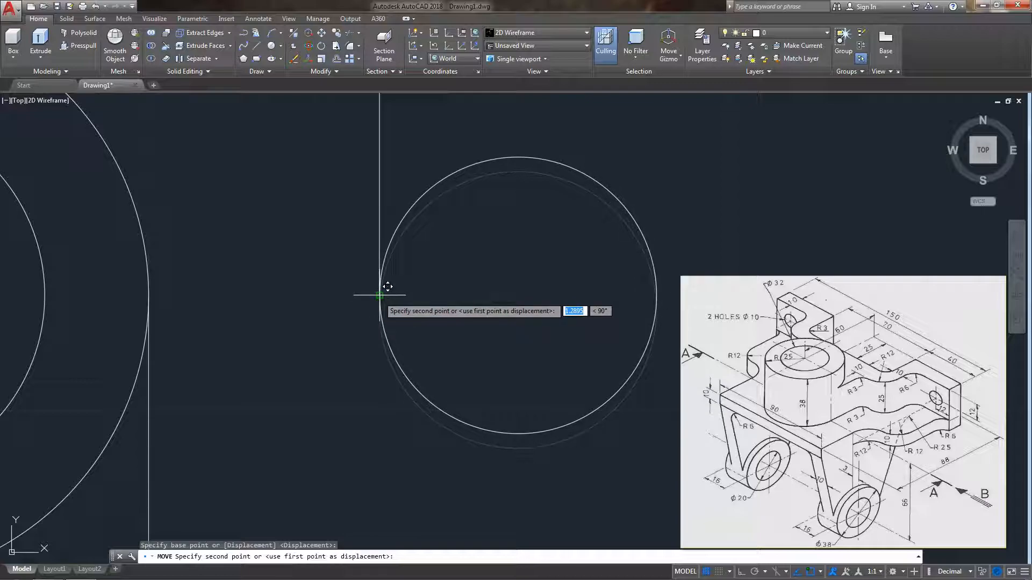
left_click(379, 297)
scroll(377, 309, "up", 2)
scroll(387, 323, "down", 5)
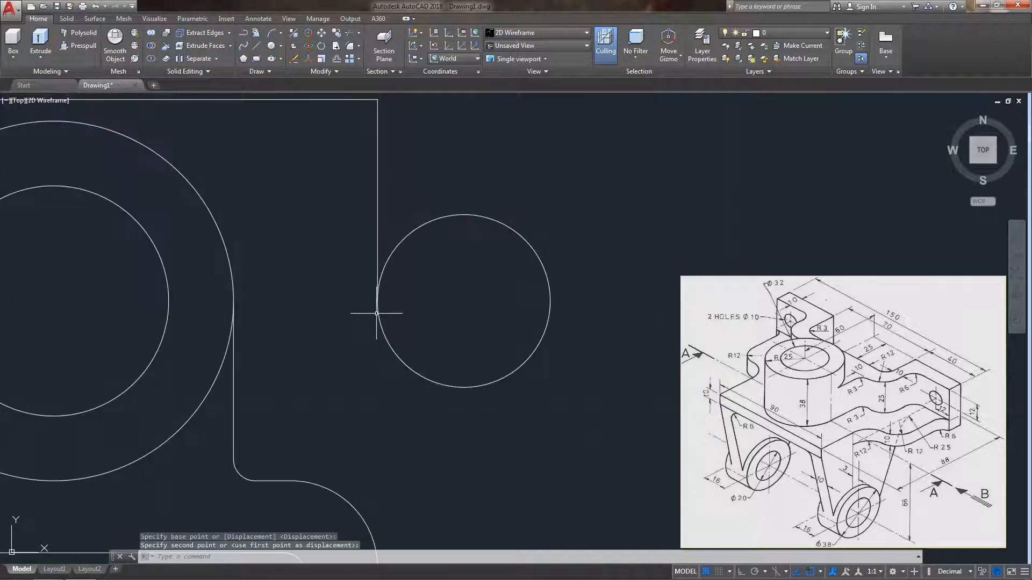
- Draw a circle of radius 6 between the radius-12 circle and the right end flange
mouse_move(395, 331)
middle_mouse_down()
mouse_move(378, 253)
mouse_move(359, 243)
middle_mouse_up()
left_click(426, 361)
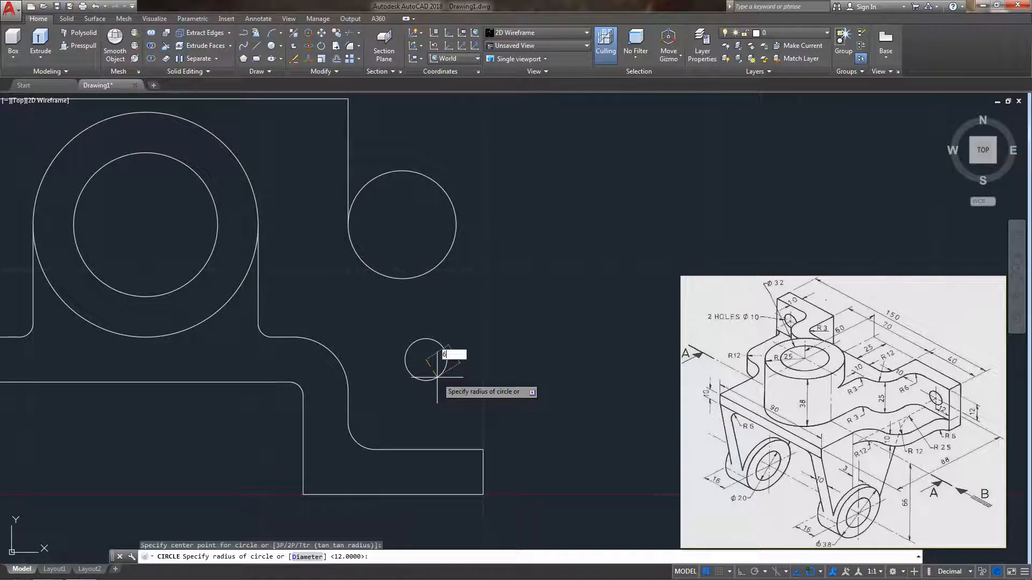
key("Return")
- Move the radius-6 circle by its bottom quadrant onto the upper right corner of the right end flange
middle_click_drag(439, 411, 441, 374)
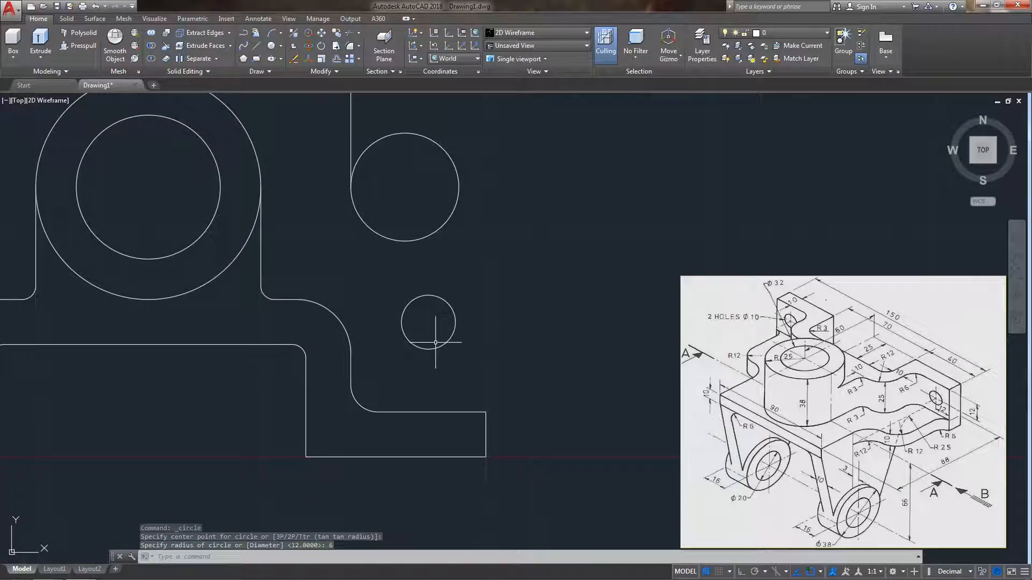
left_click_drag(436, 342, 434, 350)
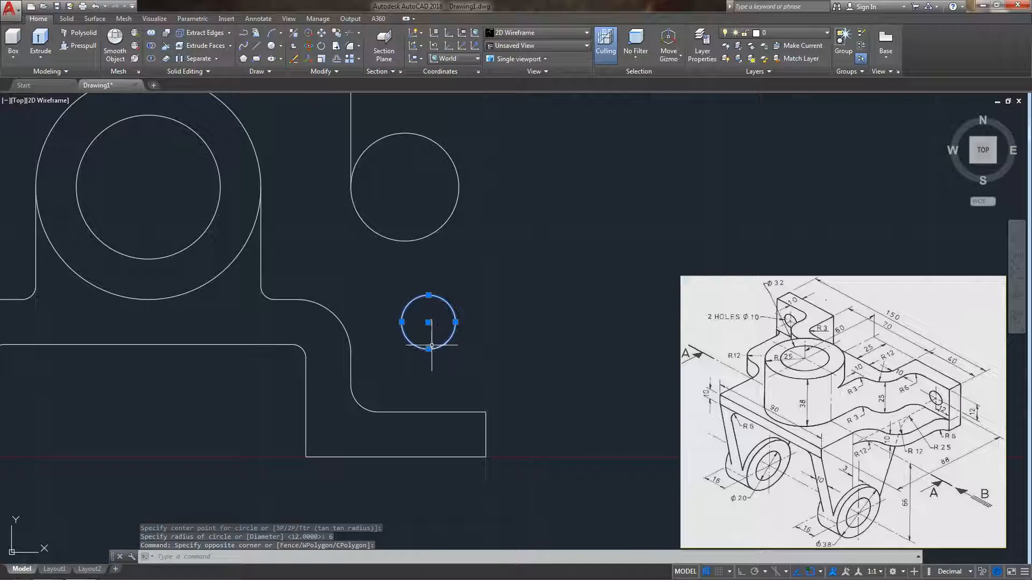
left_click(322, 32)
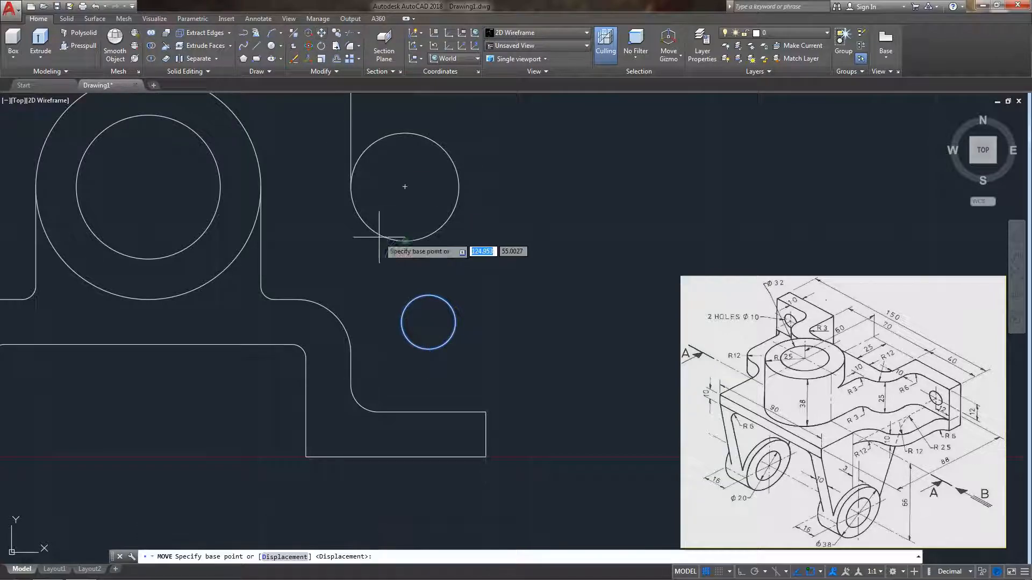
left_click(429, 349)
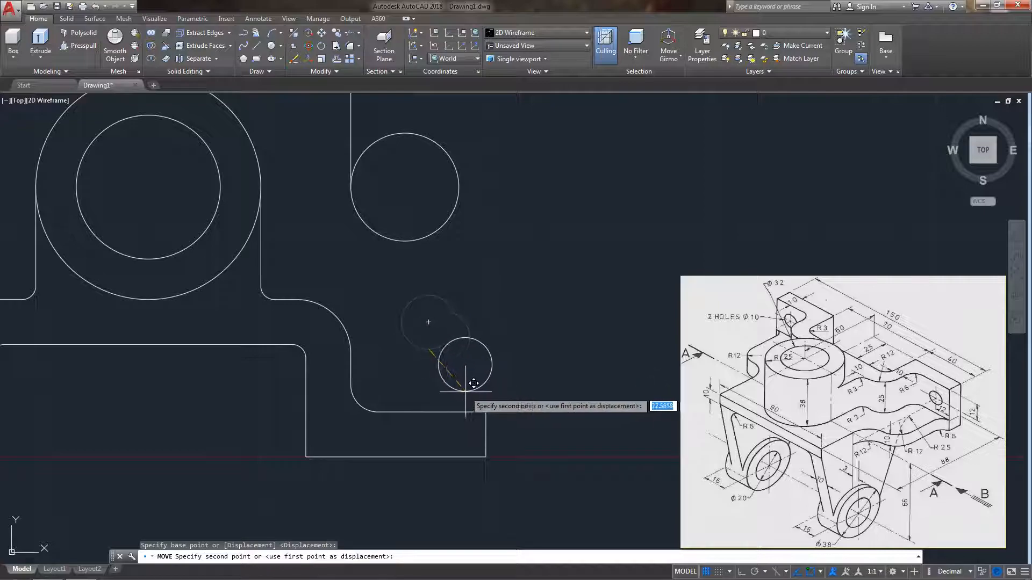
left_click(484, 413)
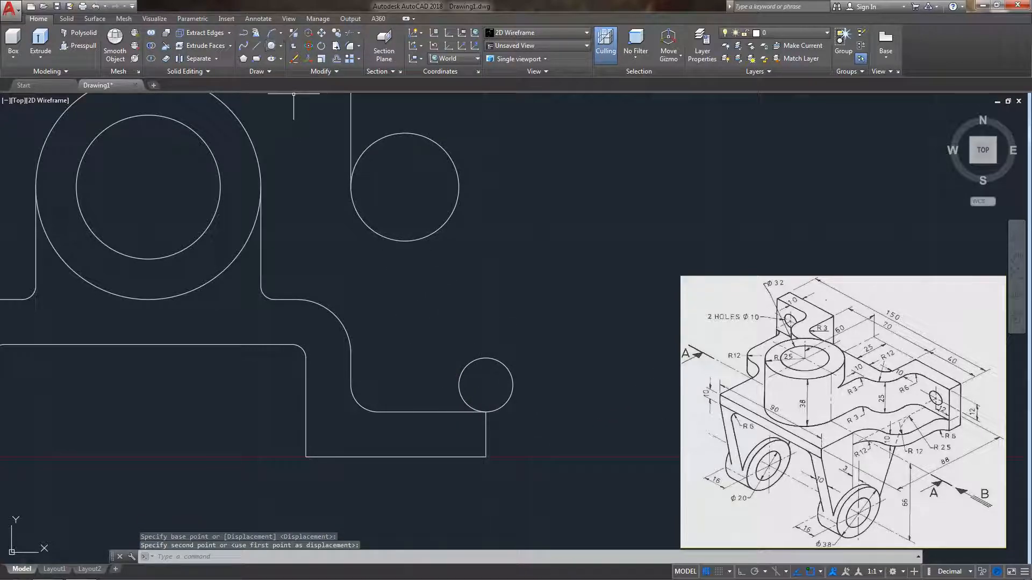
- Draw a vertical line from the radius-6 circle's left quadrant up past the radius-12 circle's right quadrant
left_click(256, 46)
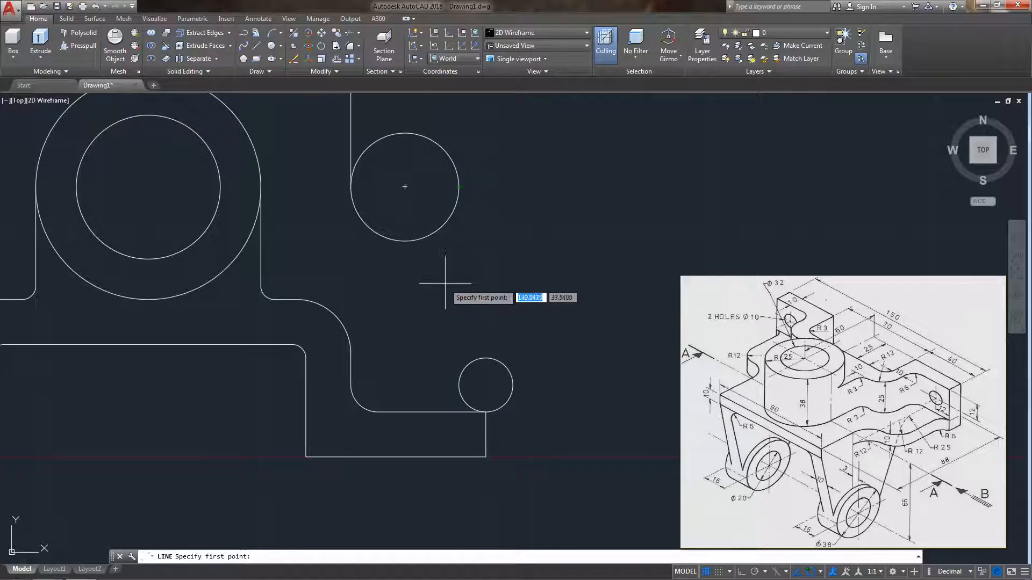
left_click(459, 385)
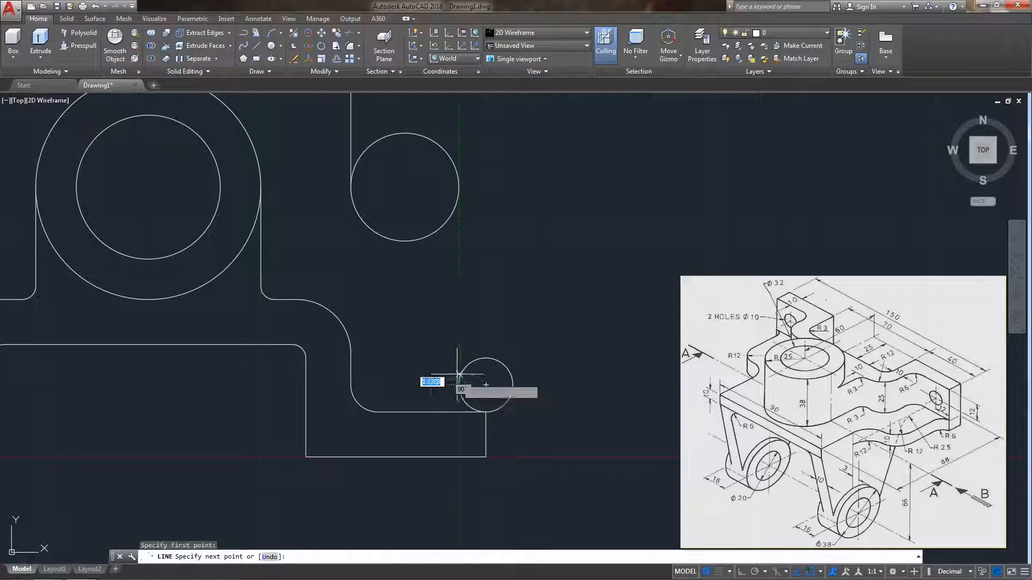
left_click(459, 166)
key("Escape")
scroll(473, 285, "up", 2)
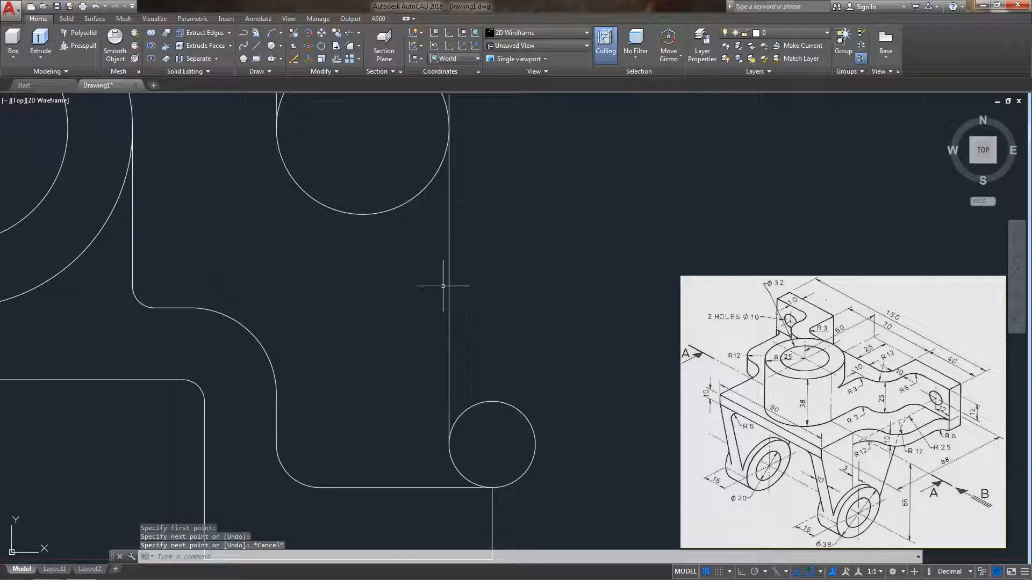
middle_click_drag(447, 287, 449, 328)
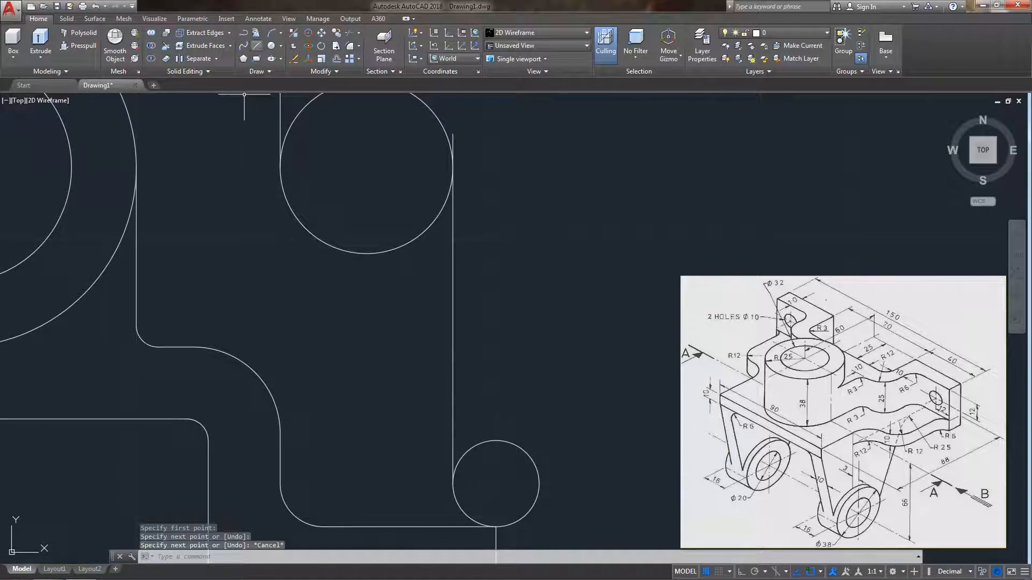
- Draw a horizontal line from the radius-12 circle's bottom quadrant to just beyond the new vertical line
left_click(257, 46)
left_click(366, 253)
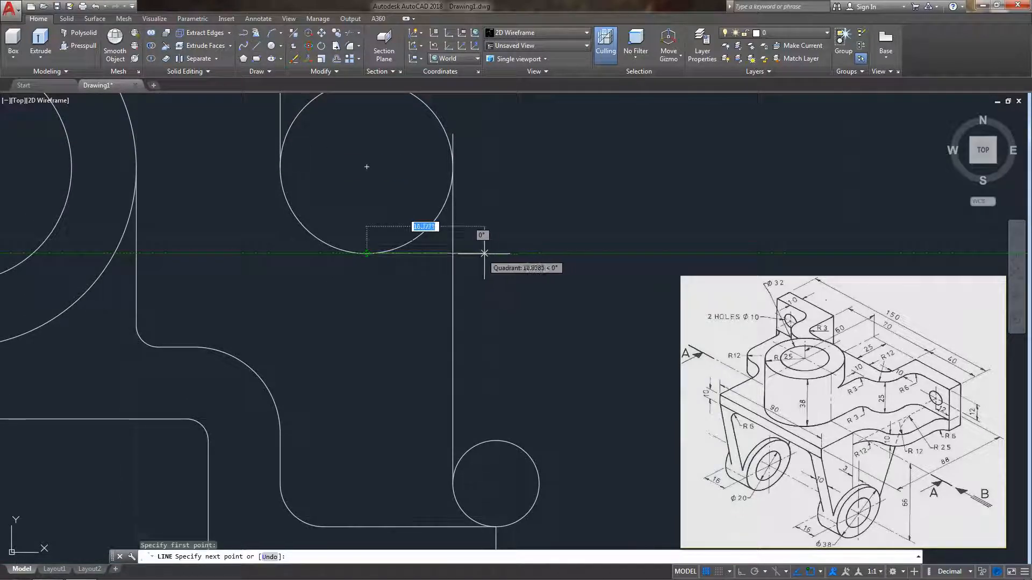
left_click(512, 253)
key("Escape")
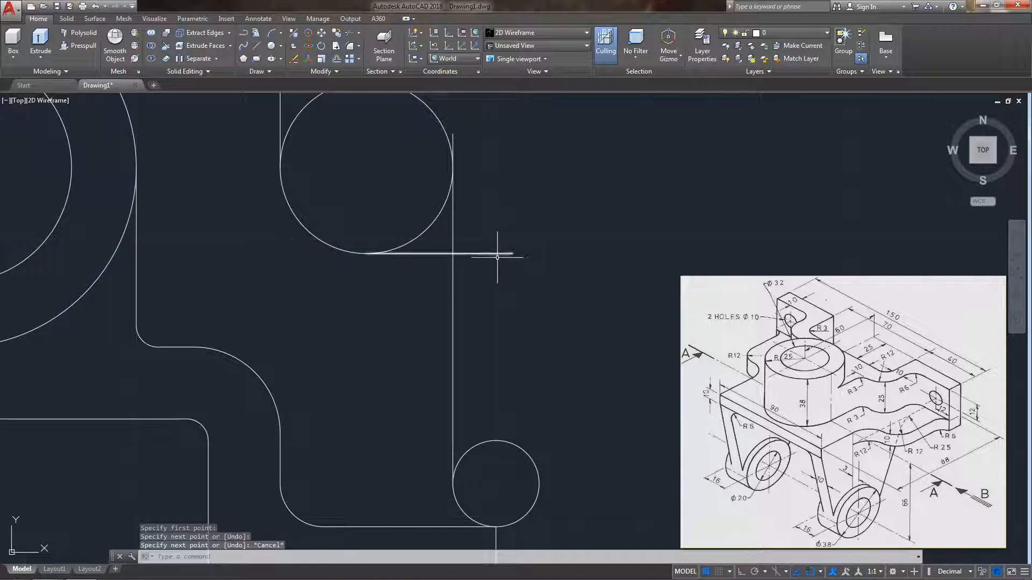
middle_click_drag(499, 238, 501, 296)
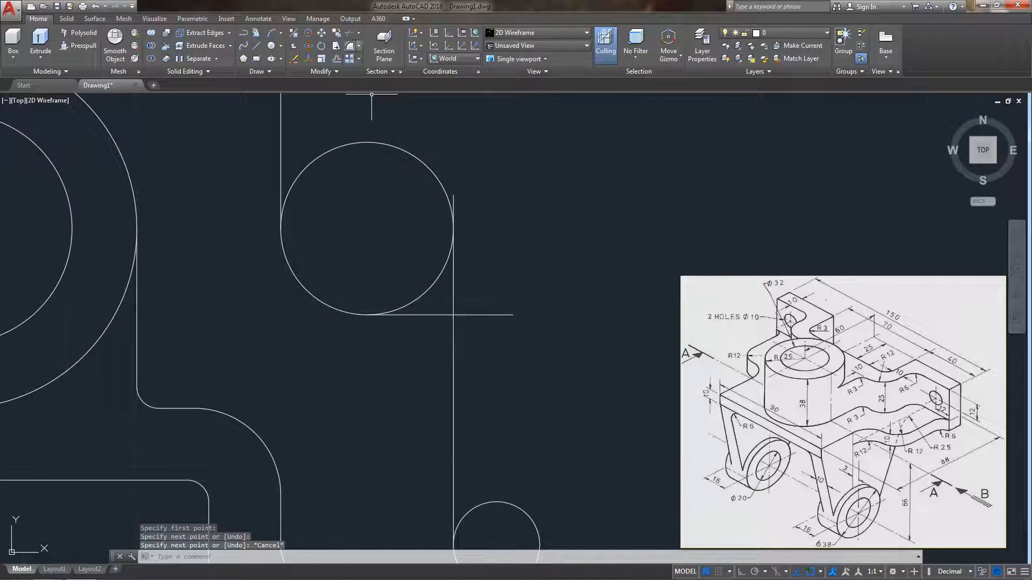
- Trim the radius-12 circle to its lower-left quarter arc and cut the overhanging ends of the vertical and horizontal lines
left_click(350, 32)
right_click(423, 149)
left_click(422, 162)
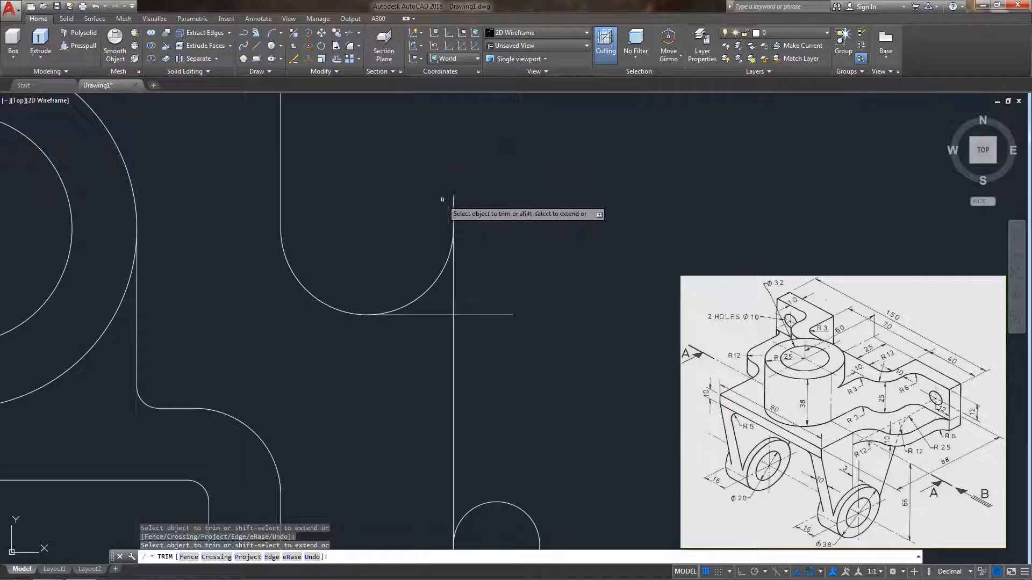
left_click(453, 210)
left_click(454, 276)
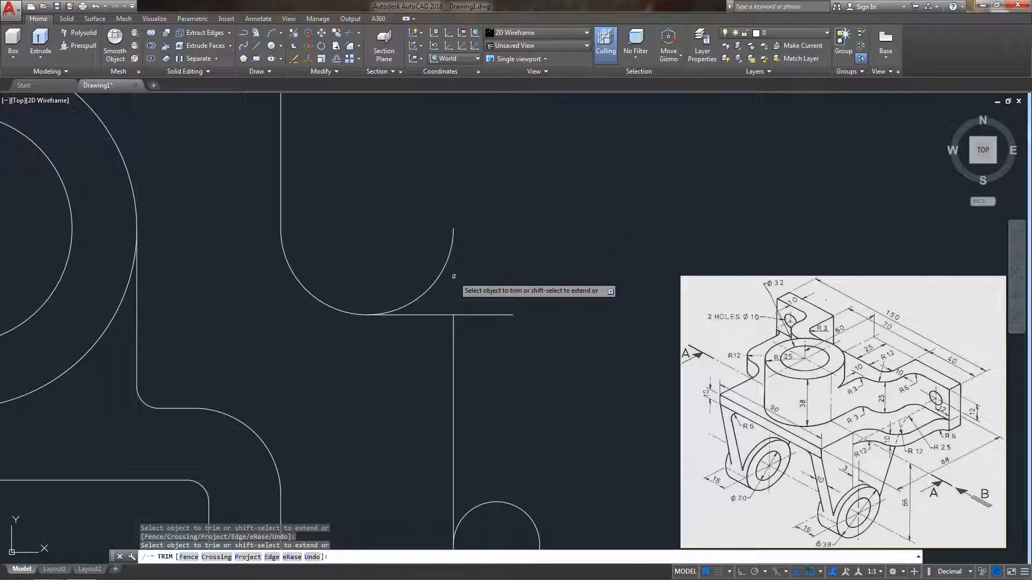
left_click(435, 278)
left_click(436, 281)
left_click(482, 313)
left_click(437, 281)
- Trim the radius-6 circle to the quarter arc joining the vertical line to the right flange's upper corner
scroll(474, 310, "down", 2)
middle_click_drag(474, 315, 446, 206)
left_click(460, 320)
scroll(484, 410, "up", 3)
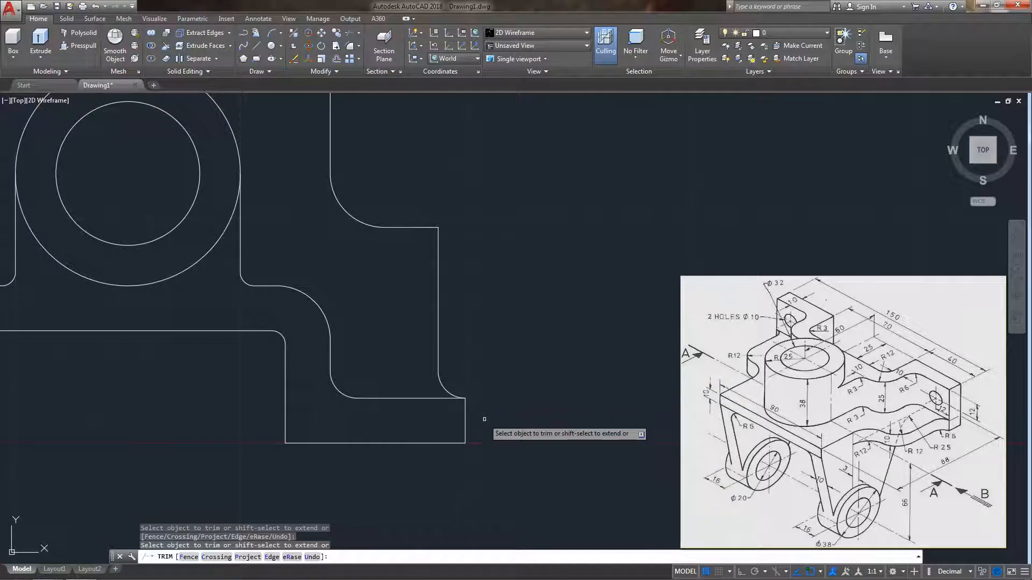
scroll(472, 396, "down", 3)
middle_click_drag(398, 266, 440, 376)
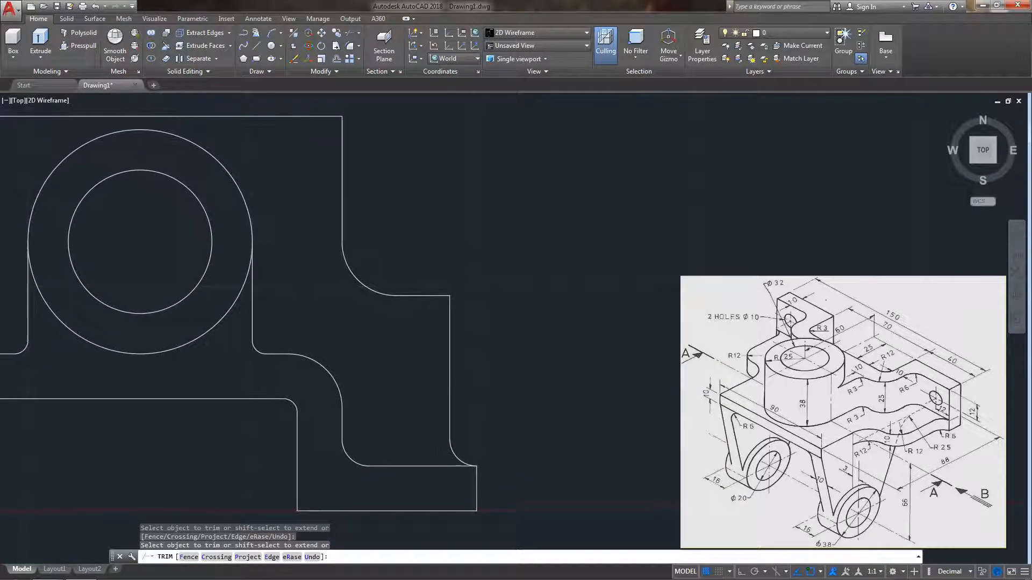
key("Escape")
mouse_move(472, 332)
middle_mouse_down()
mouse_move(511, 299)
mouse_move(523, 297)
mouse_move(525, 321)
middle_mouse_up()
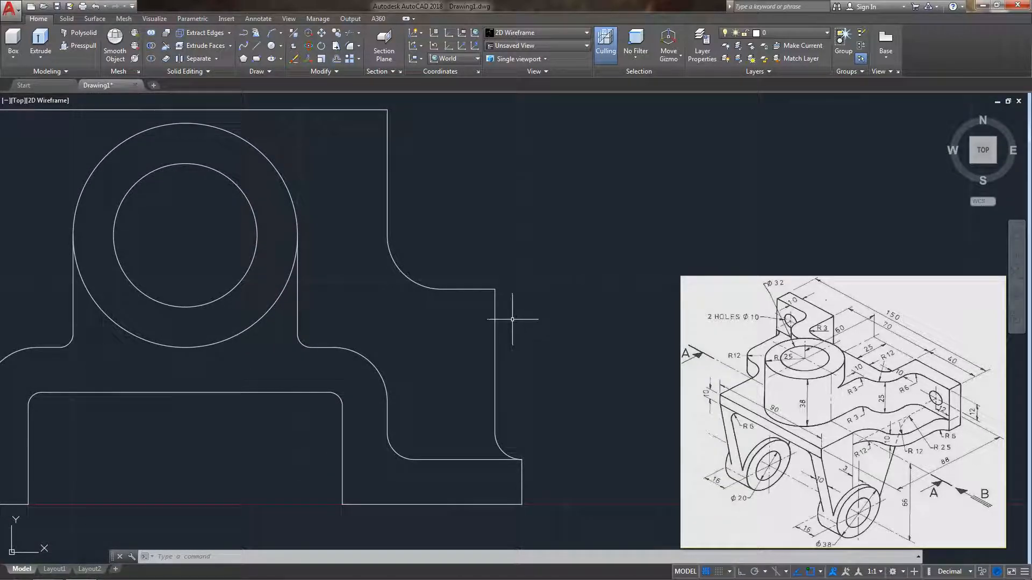
middle_click_drag(462, 312, 476, 324)
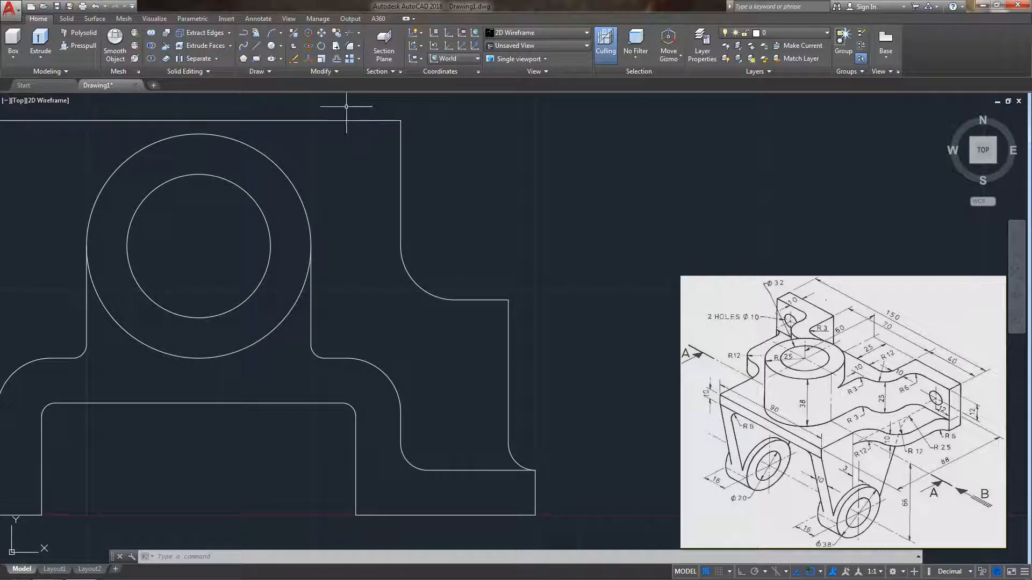
left_click(349, 46)
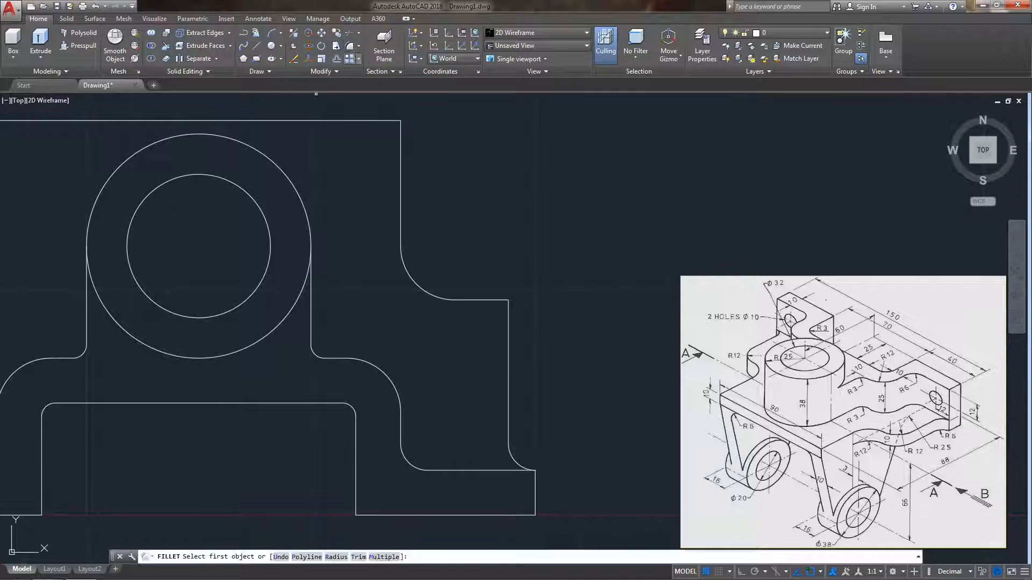
key("Return")
left_click(496, 300)
key("Return")
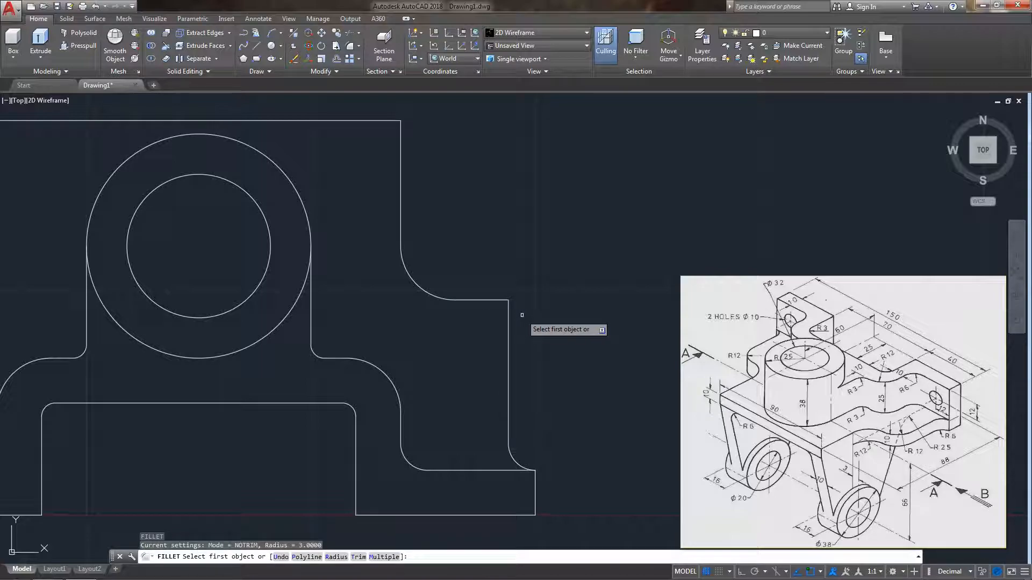
key("Escape")
key("Escape")
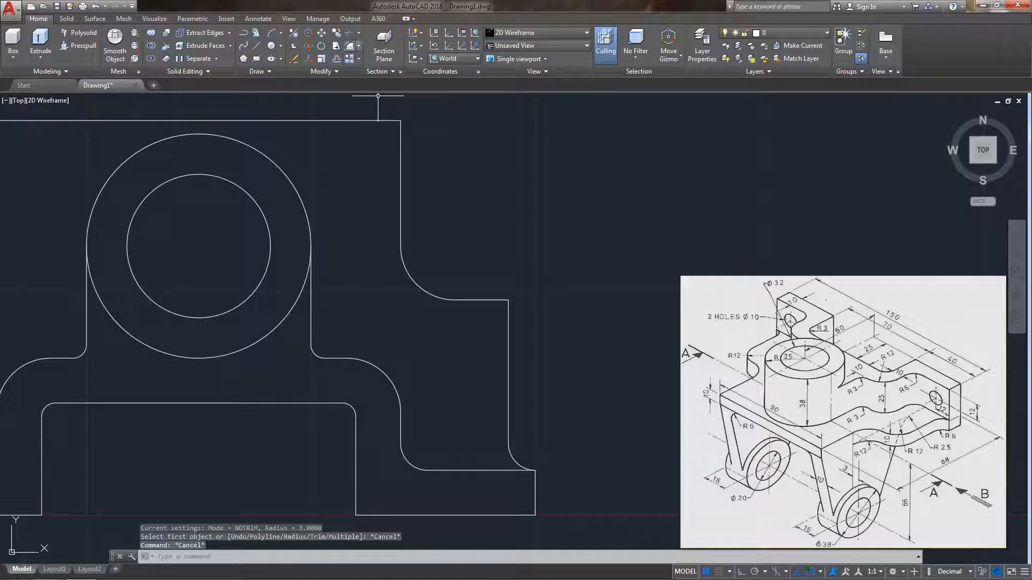
- Fillet the corner between the short horizontal line and the outer right vertical line with a radius of 12
key("Return")
type("R")
key("Return")
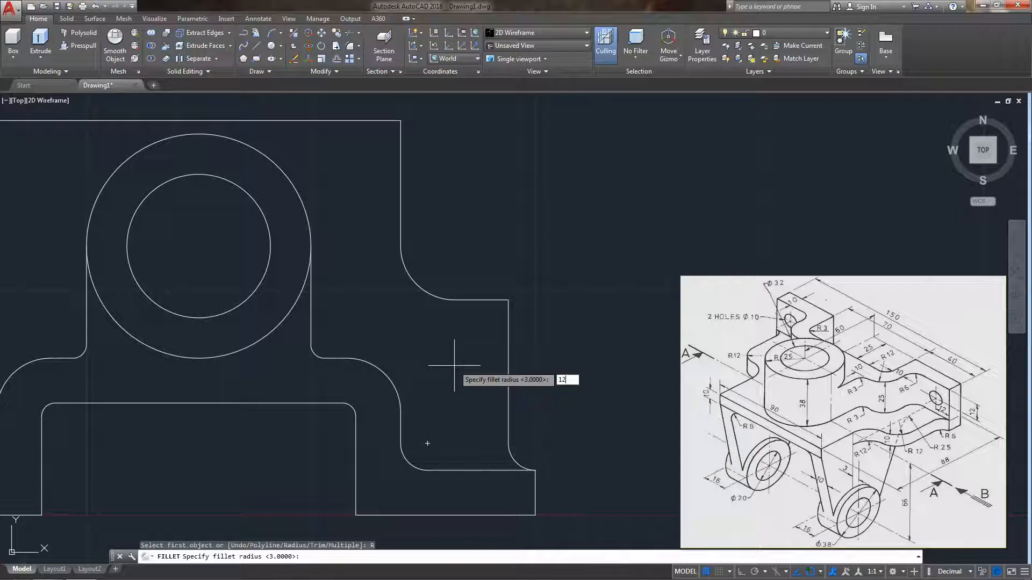
key("Return")
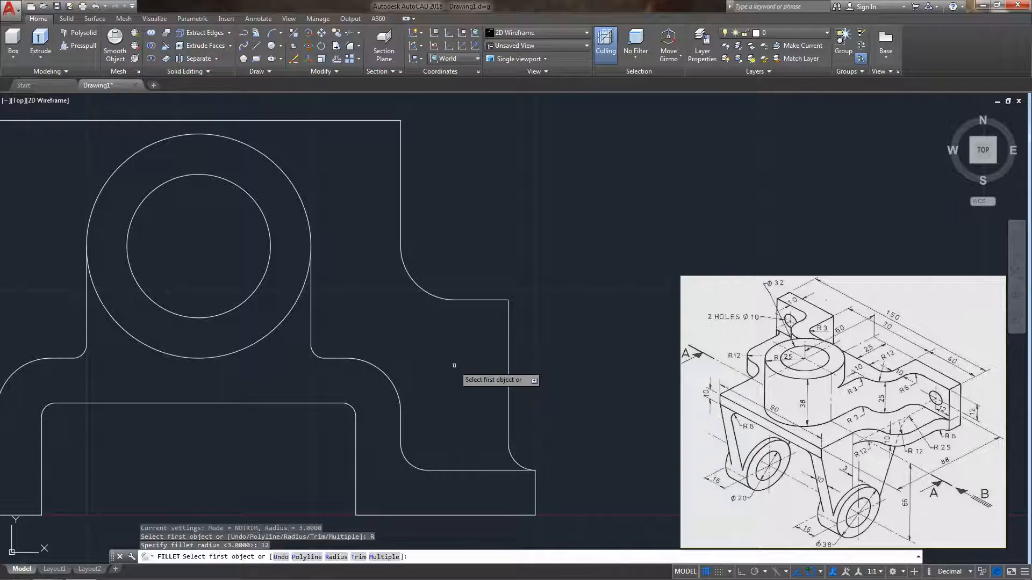
left_click(506, 340)
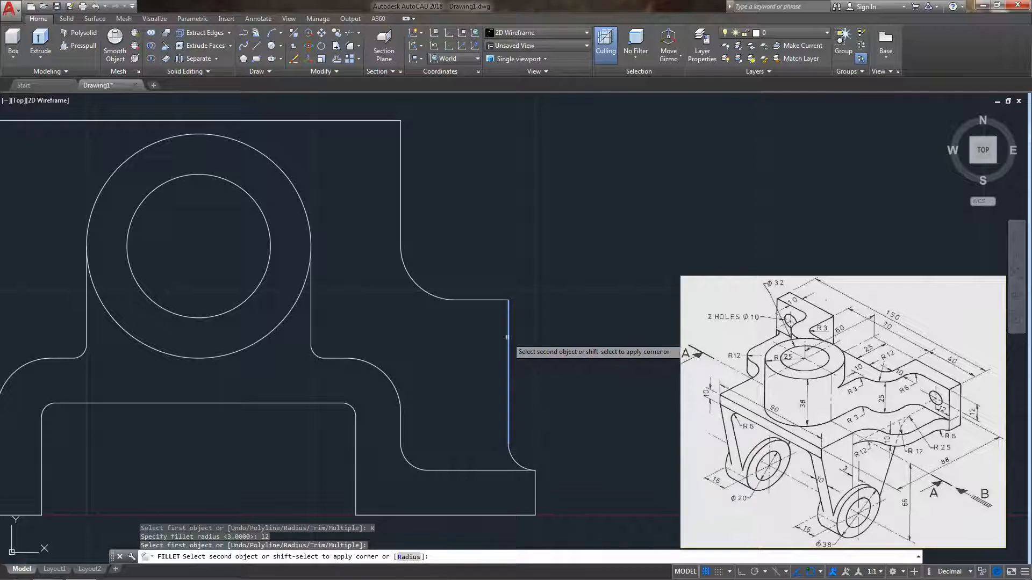
left_click(482, 300)
key("Return")
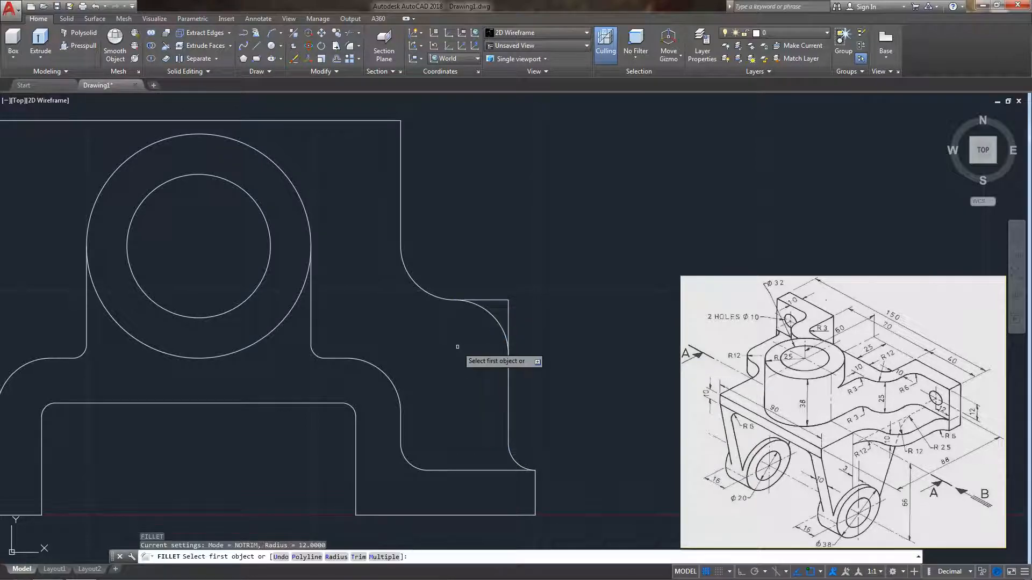
mouse_move(379, 348)
middle_mouse_down()
mouse_move(510, 353)
mouse_move(434, 341)
middle_mouse_up()
key("Escape")
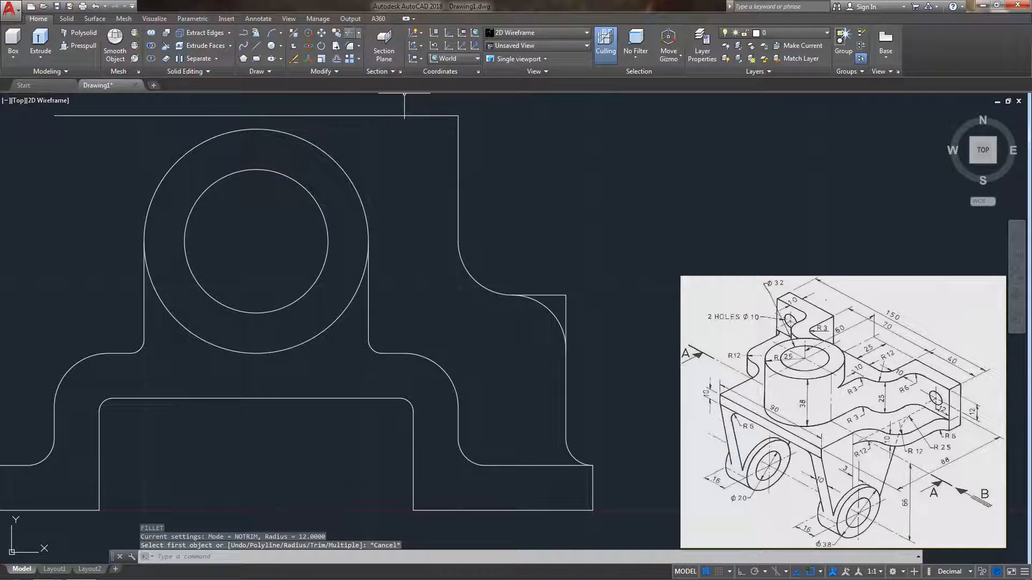
type("tr")
key("Return")
key("Return")
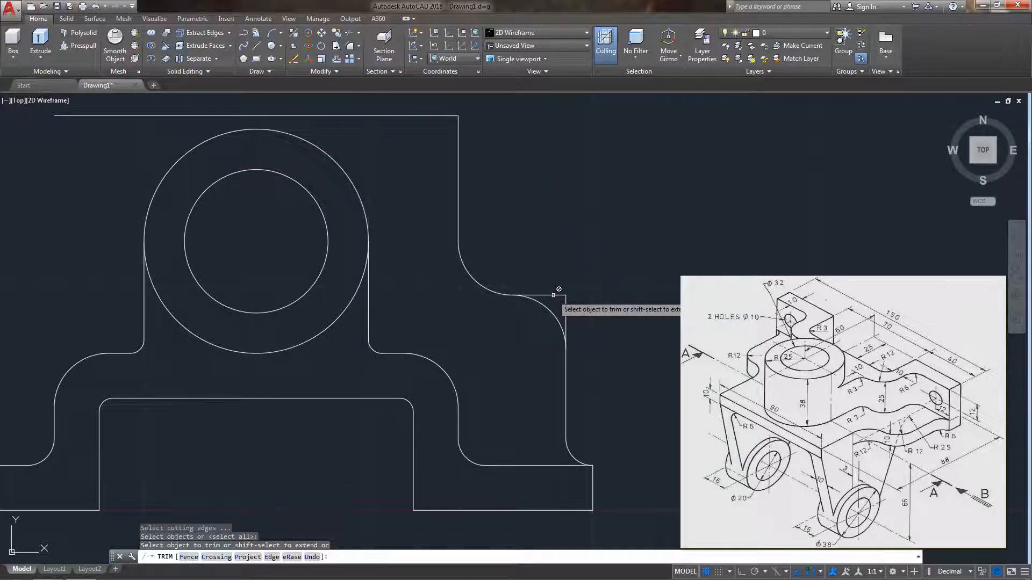
key("Return")
key("Escape")
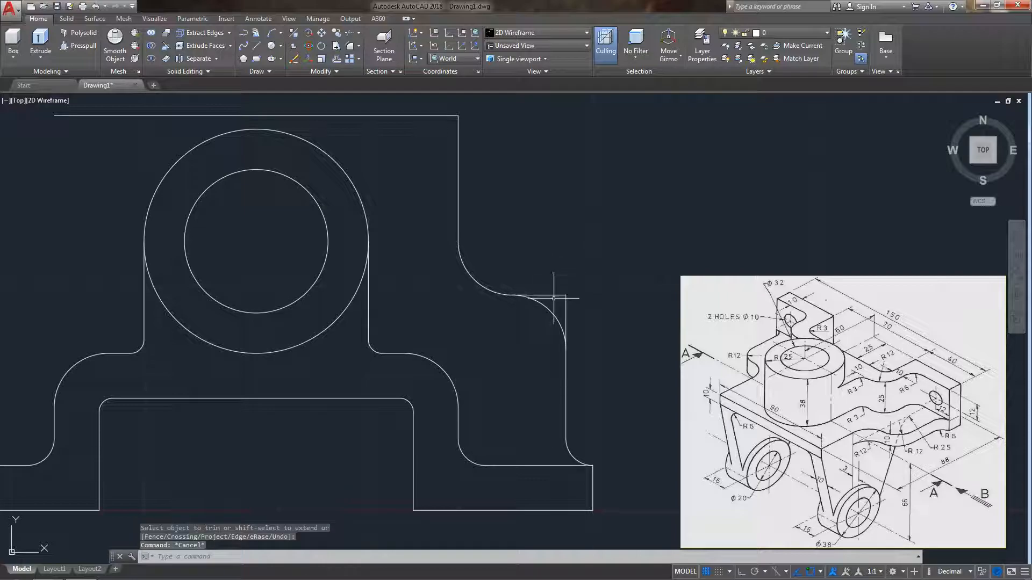
- Delete the leftover horizontal line above the radius-12 fillet and trim the vertical line's excess above it
left_click(551, 295)
key("Delete")
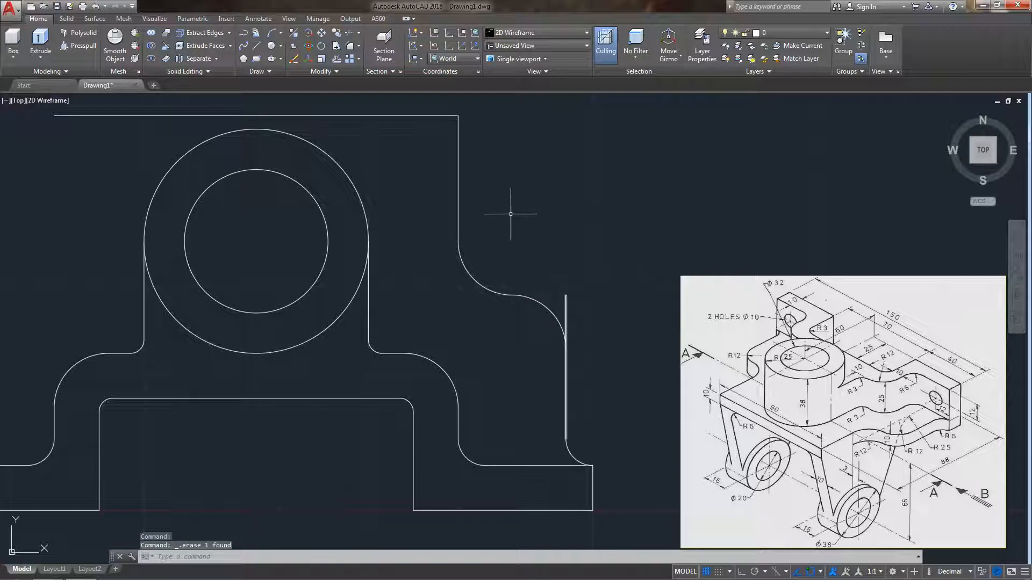
left_click(349, 46)
key("Return")
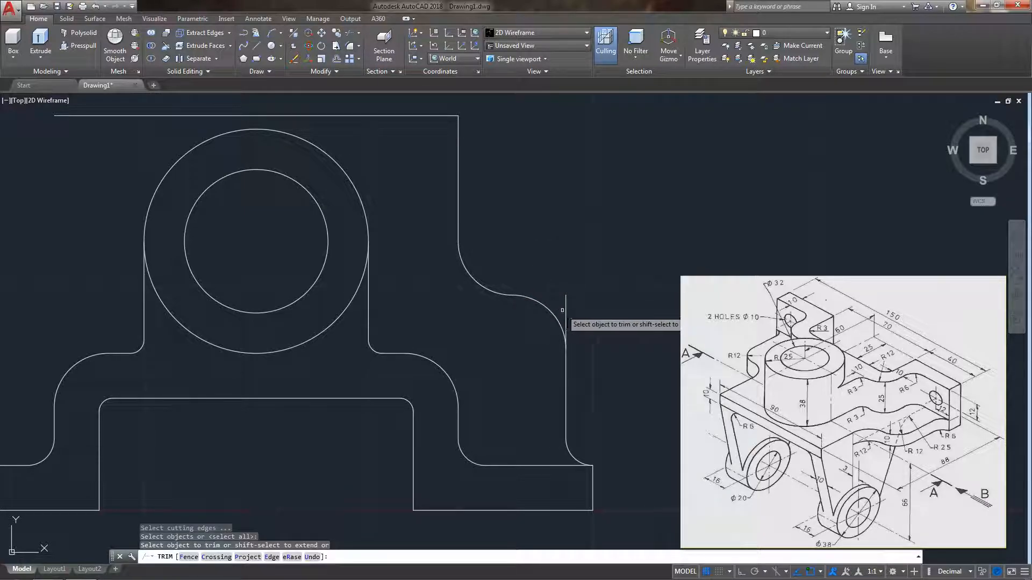
key("Escape")
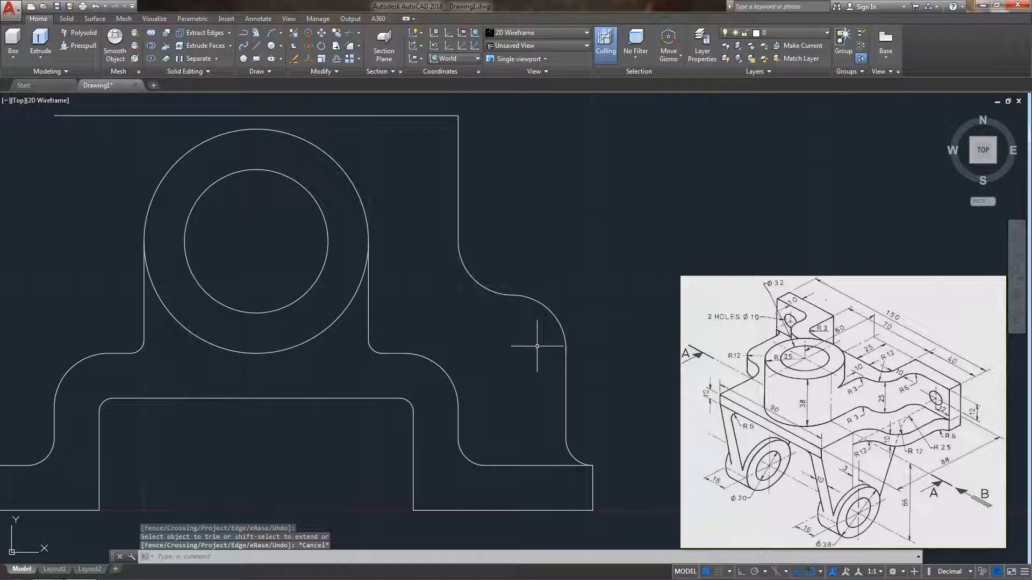
mouse_move(518, 347)
middle_mouse_down()
mouse_move(502, 334)
mouse_move(520, 332)
middle_mouse_up()
scroll(512, 334, "down", 2)
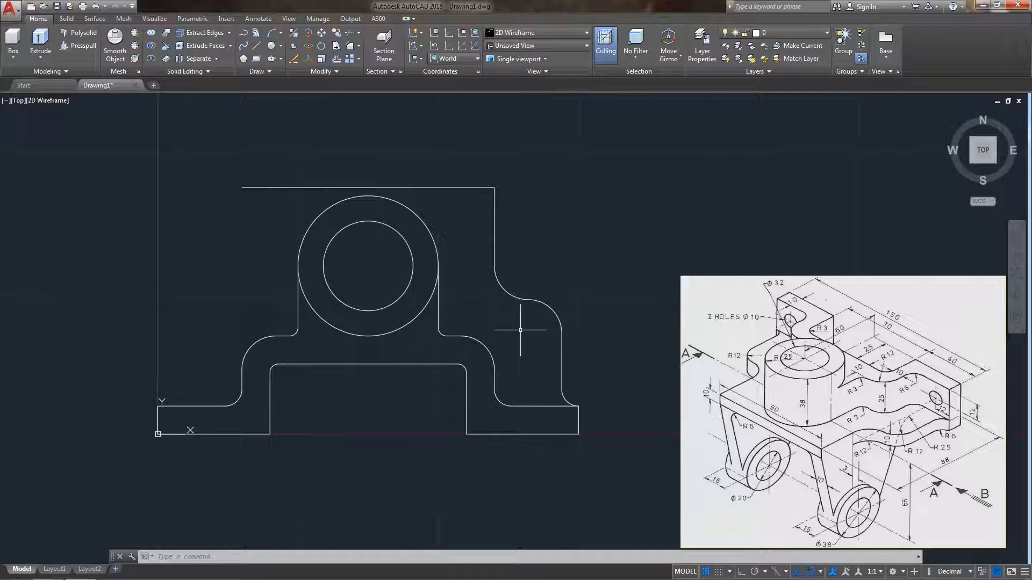
- Join the five lines and arcs of the right curved side outline into one polyline
left_click(560, 362)
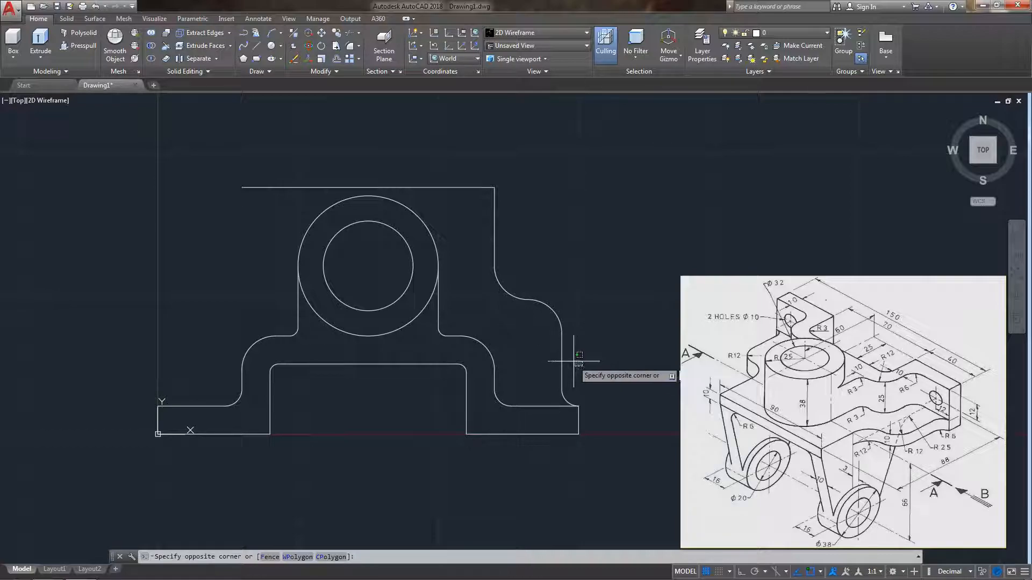
key("Escape")
left_click(572, 407)
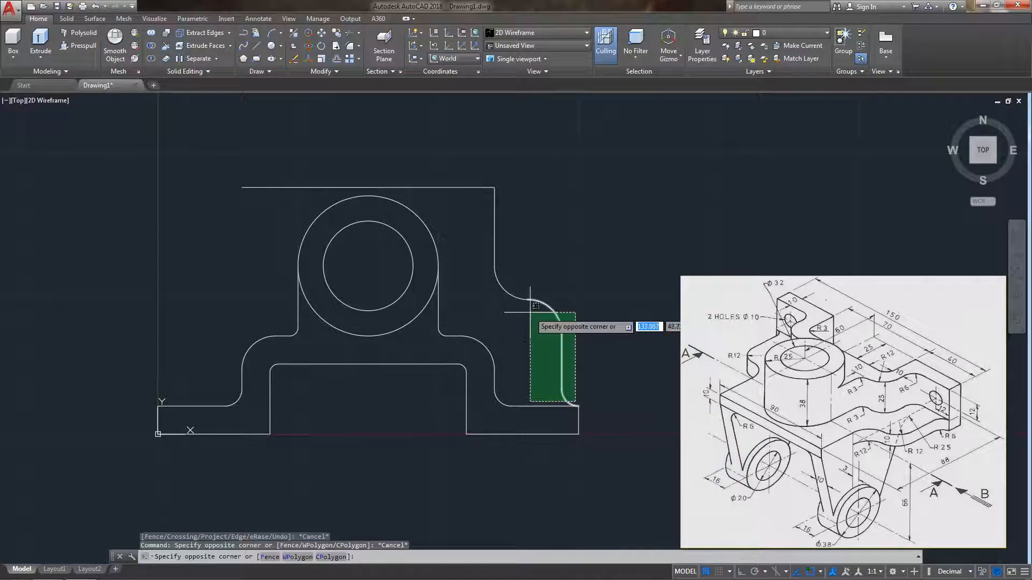
left_click(517, 270)
left_click(495, 239)
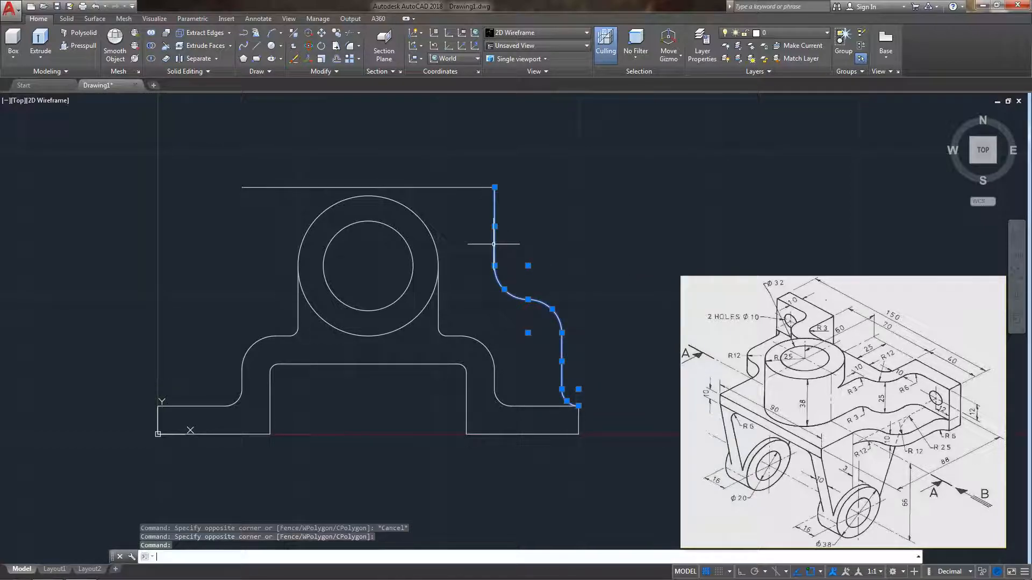
left_click(323, 71)
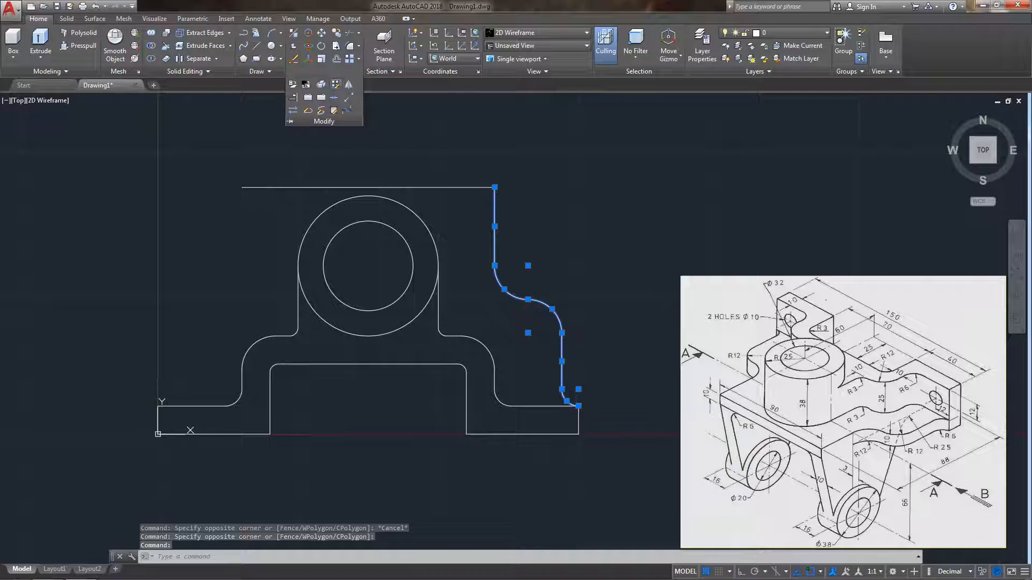
left_click(334, 97)
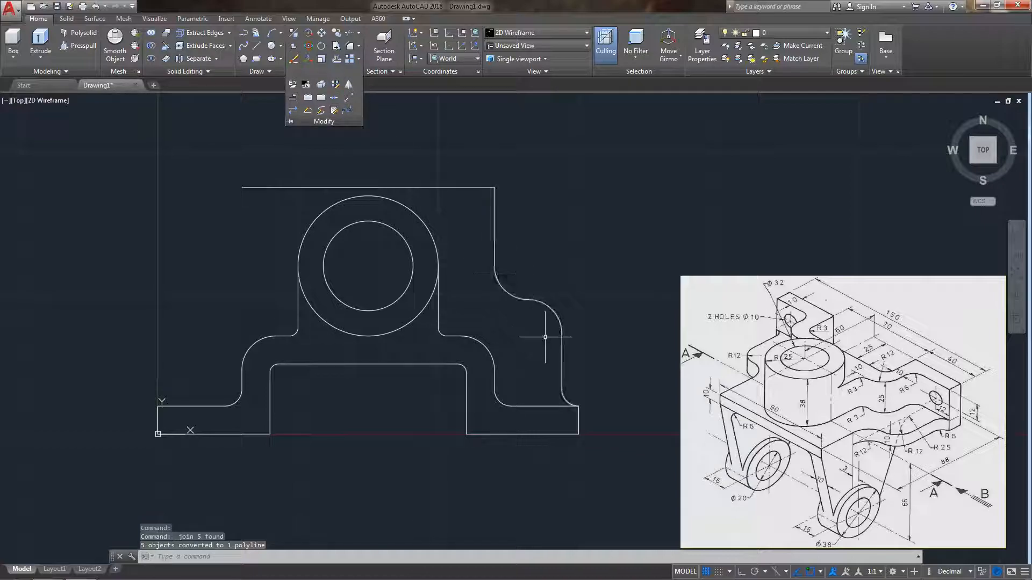
- Mirror the right curved side outline about the vertical axis through the circles' centre, keeping the source polyline
left_click(562, 333)
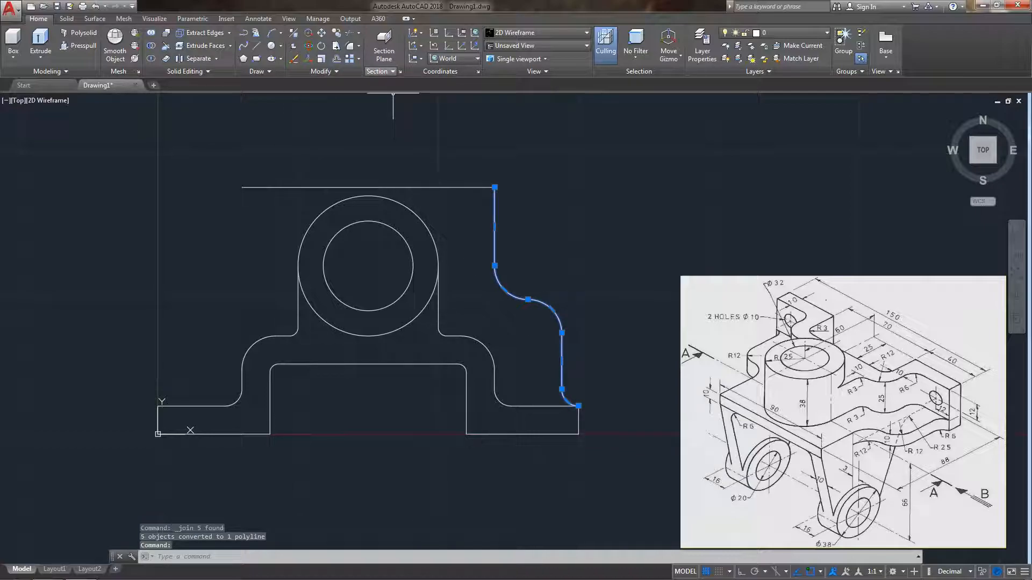
left_click(323, 71)
left_click(348, 84)
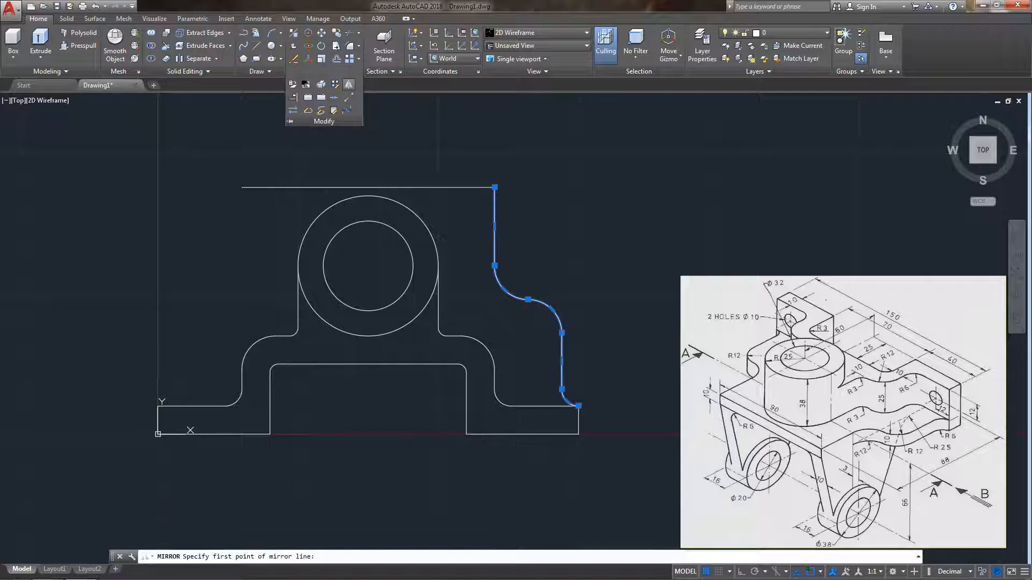
left_click(368, 266)
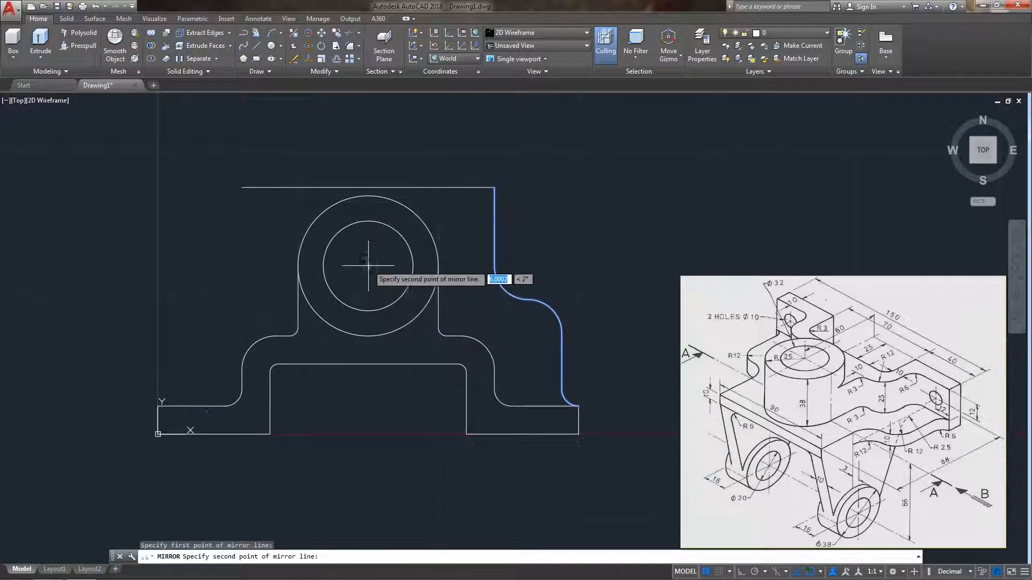
left_click(368, 188)
type("n")
key("Return")
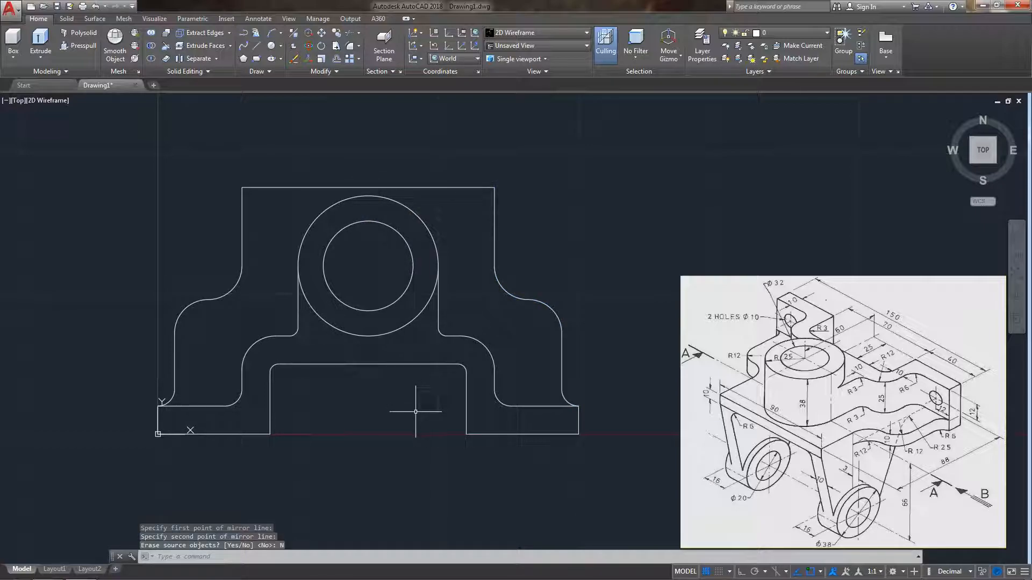
- Switch the profile from the top view to the NW isometric view
mouse_move(416, 412)
middle_mouse_down()
mouse_move(459, 374)
mouse_move(435, 375)
mouse_move(440, 394)
middle_mouse_up()
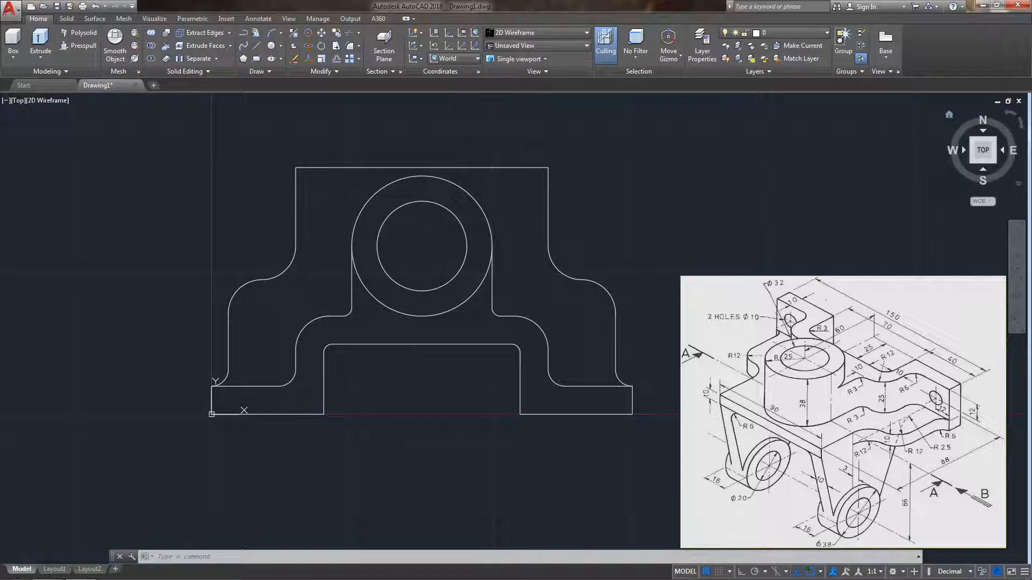
left_click(971, 162)
middle_click_drag(666, 209, 557, 186)
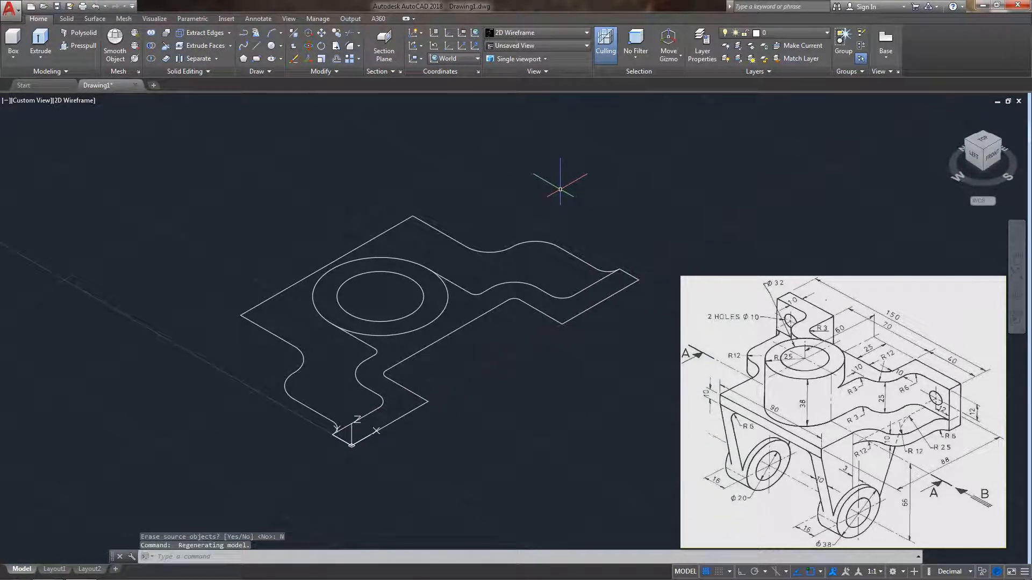
left_click(968, 141)
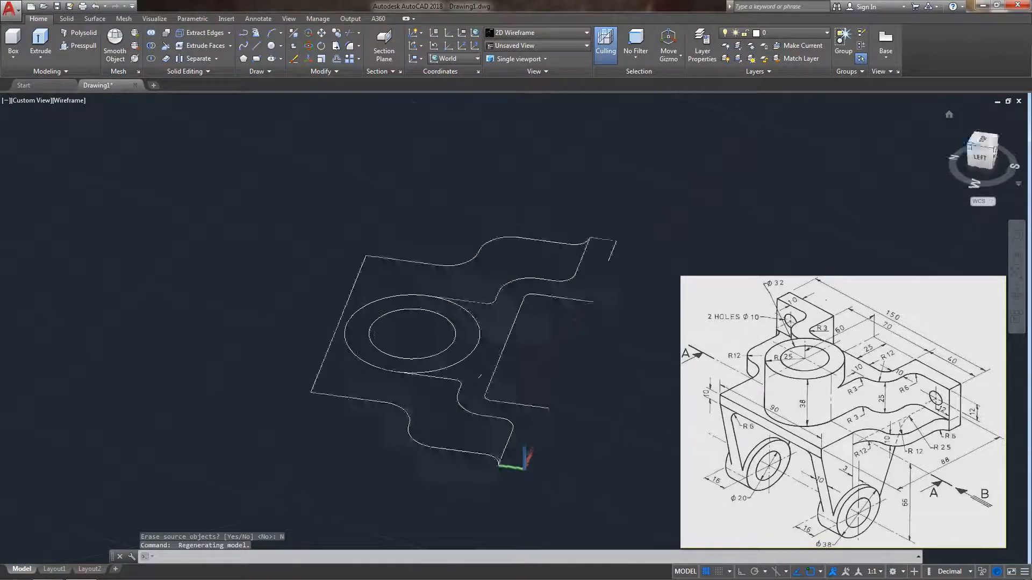
mouse_move(606, 168)
middle_mouse_down()
mouse_move(472, 131)
mouse_move(428, 134)
middle_mouse_up()
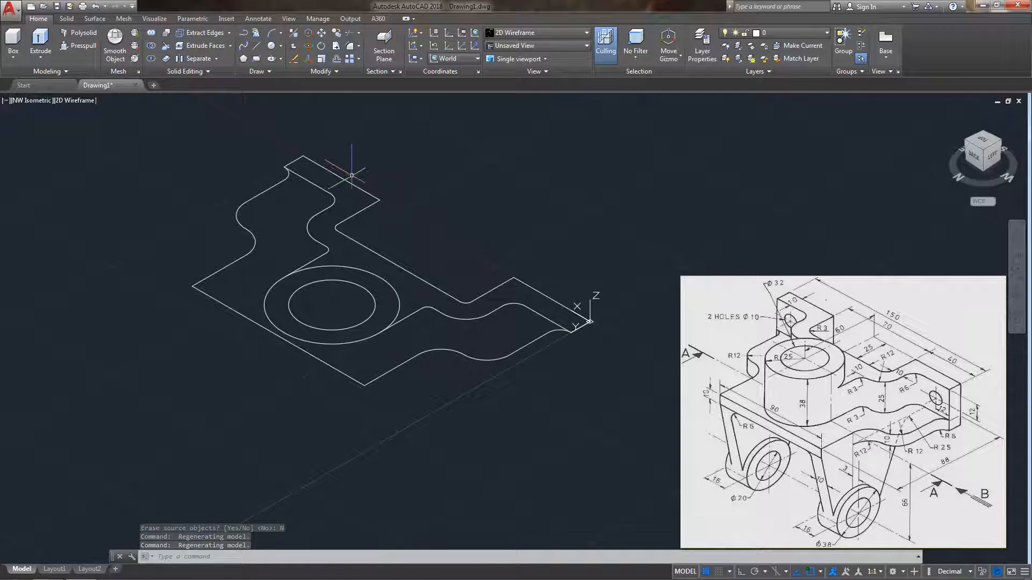
middle_click_drag(343, 182, 383, 186)
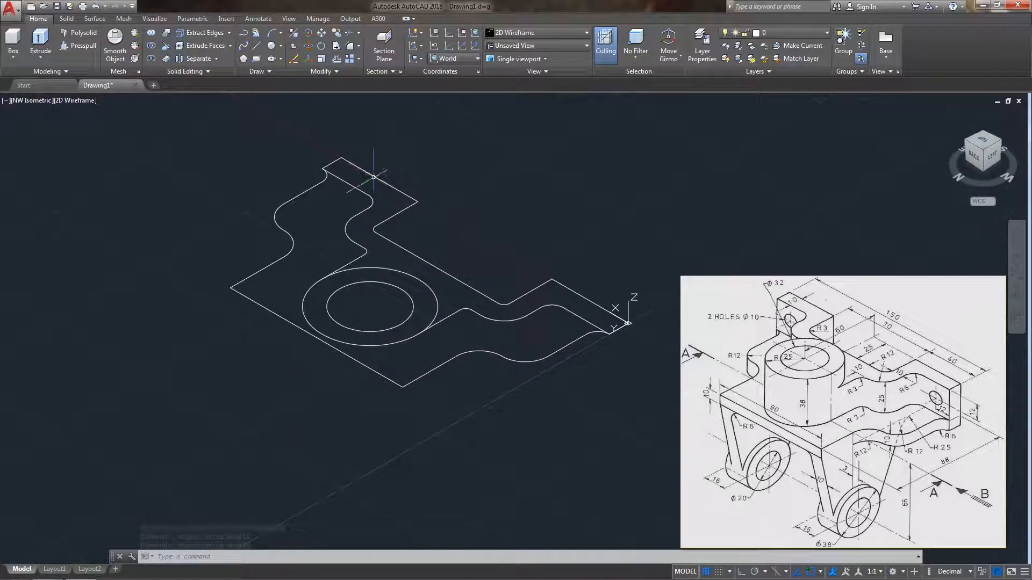
left_click(79, 45)
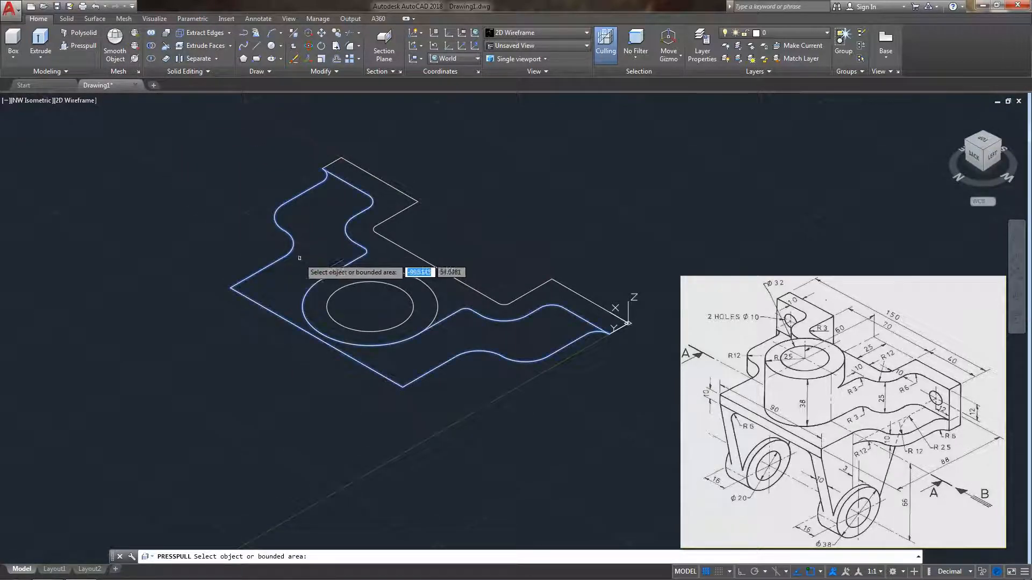
left_click(344, 282)
key("Escape")
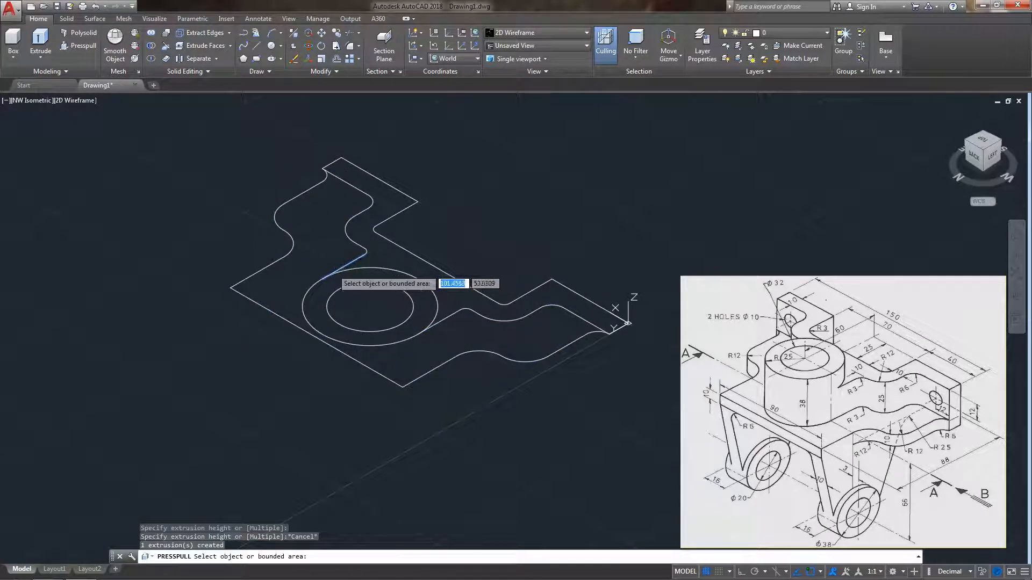
left_click(79, 45)
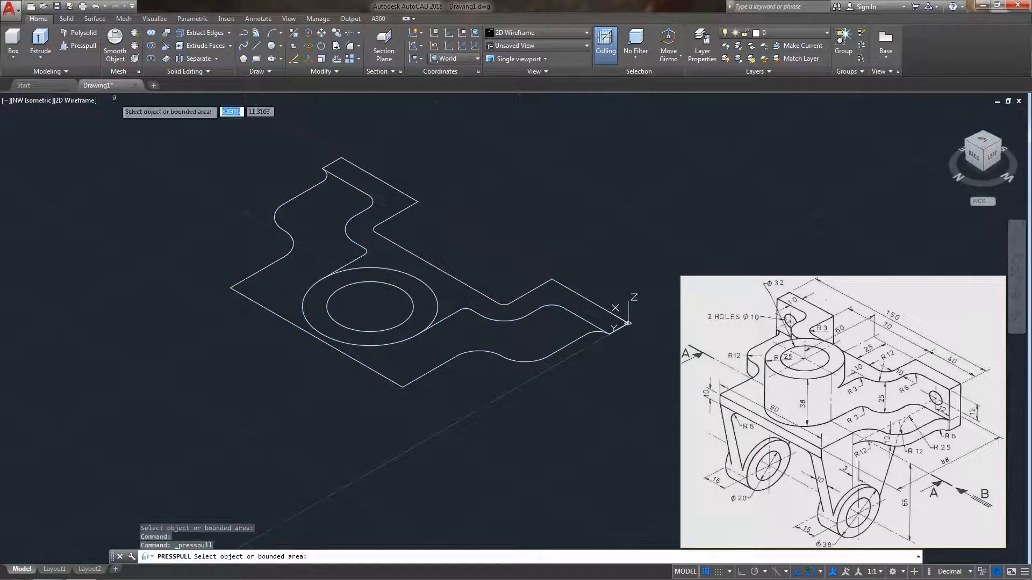
left_click(305, 261)
key("Escape")
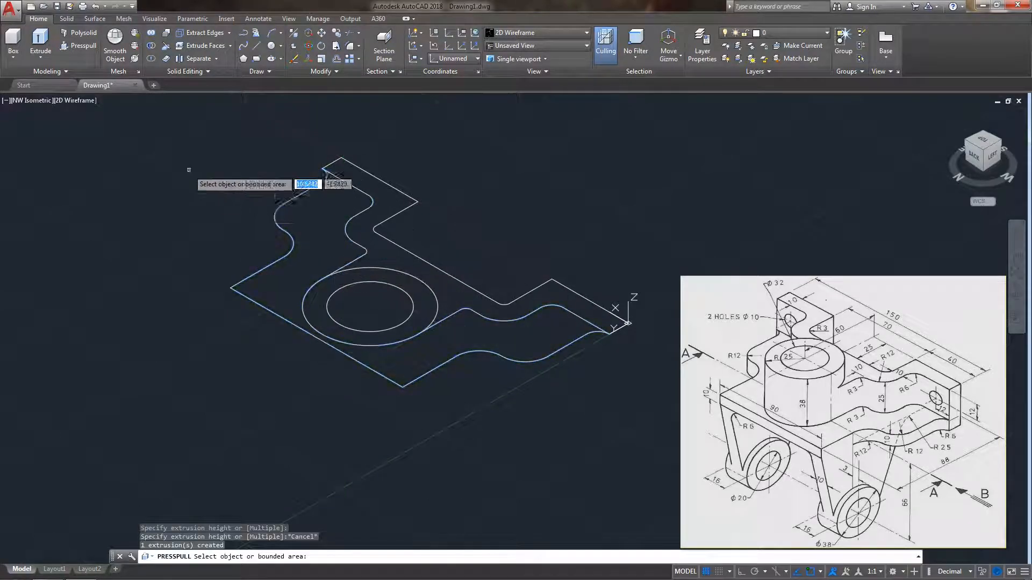
- Presspull the base plate, flange strip and ring areas together to a height of 10
left_click(79, 46)
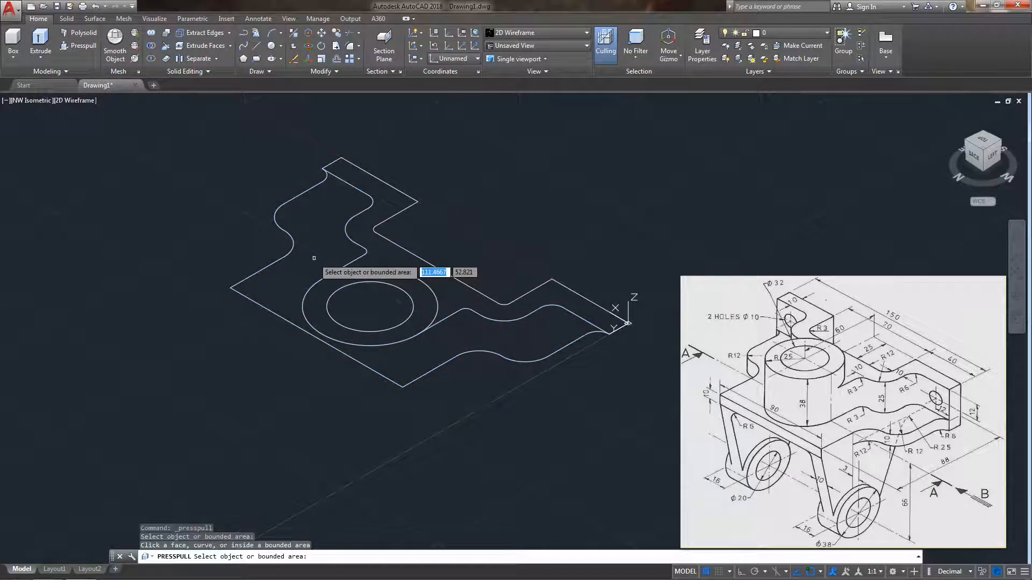
left_click(374, 257)
left_click(376, 277)
left_click(377, 277)
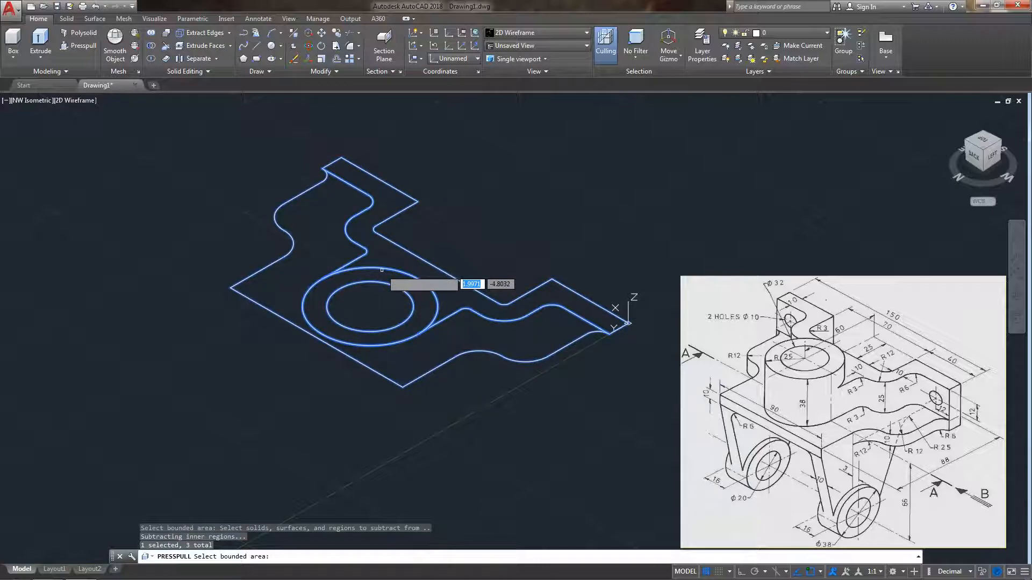
key("Return")
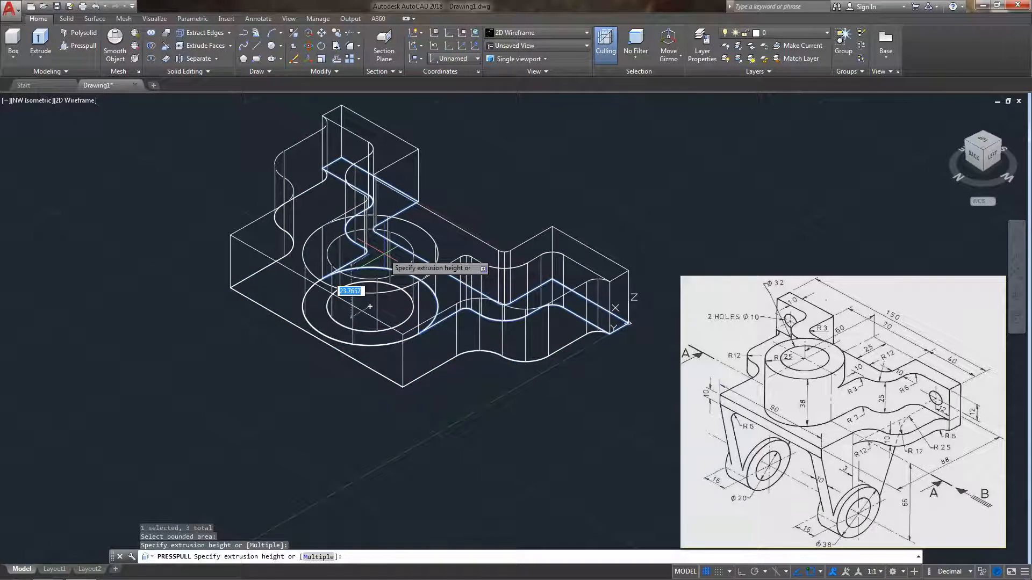
key("Return")
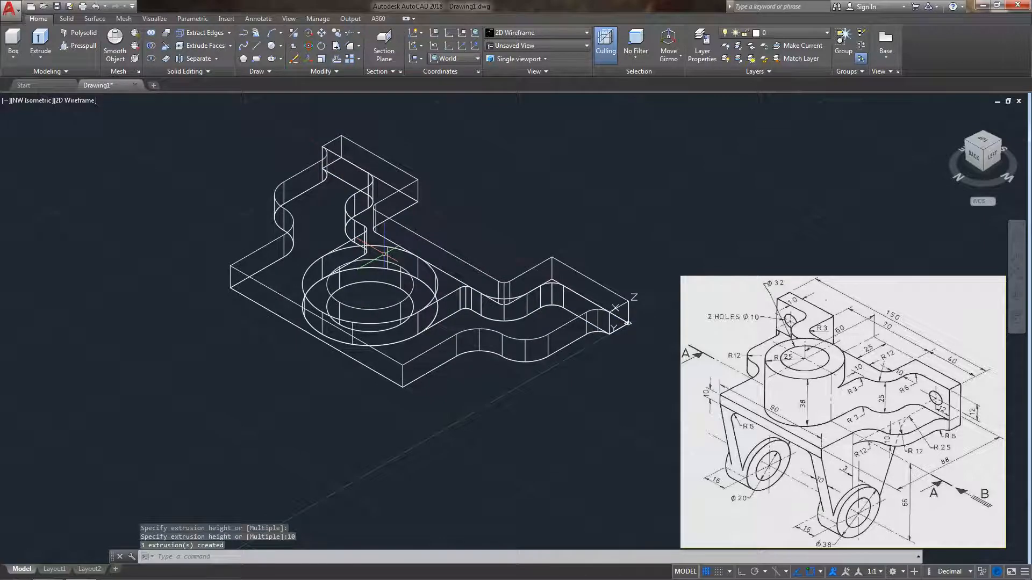
- Try to presspull the top face of the flange strip by 25
middle_click_drag(344, 325, 326, 339)
left_click(80, 45)
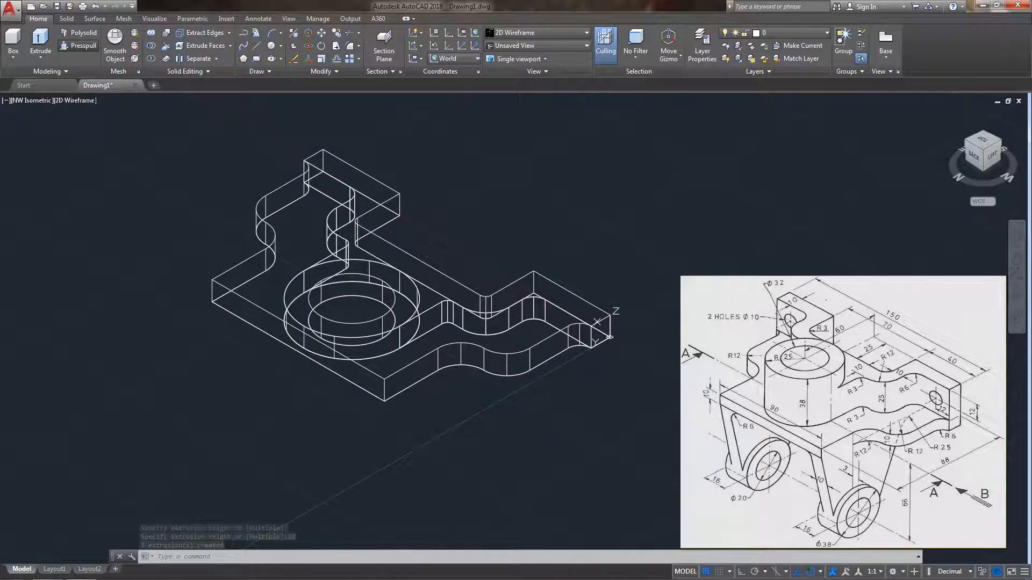
left_click(426, 280)
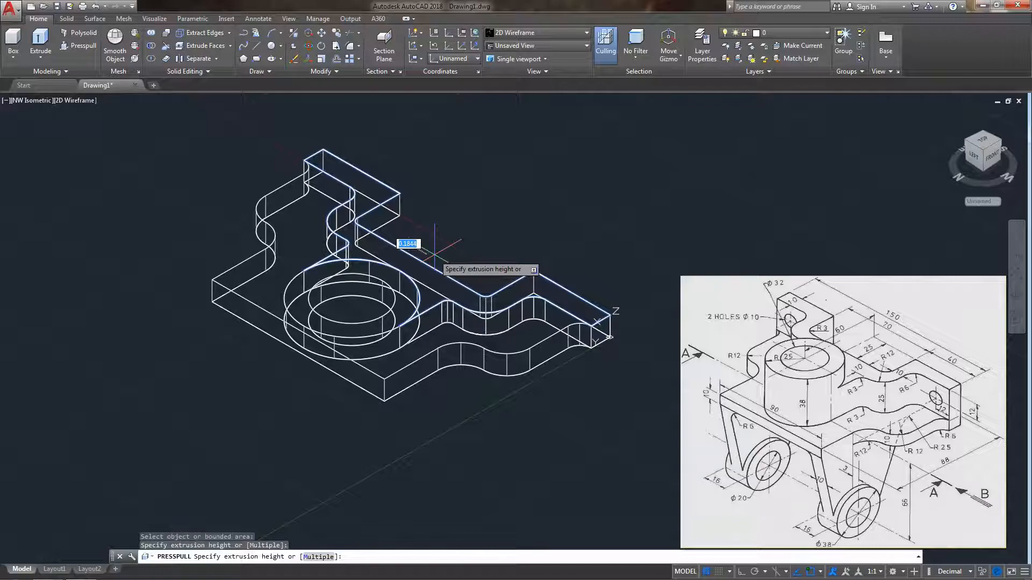
type("25")
key("Return")
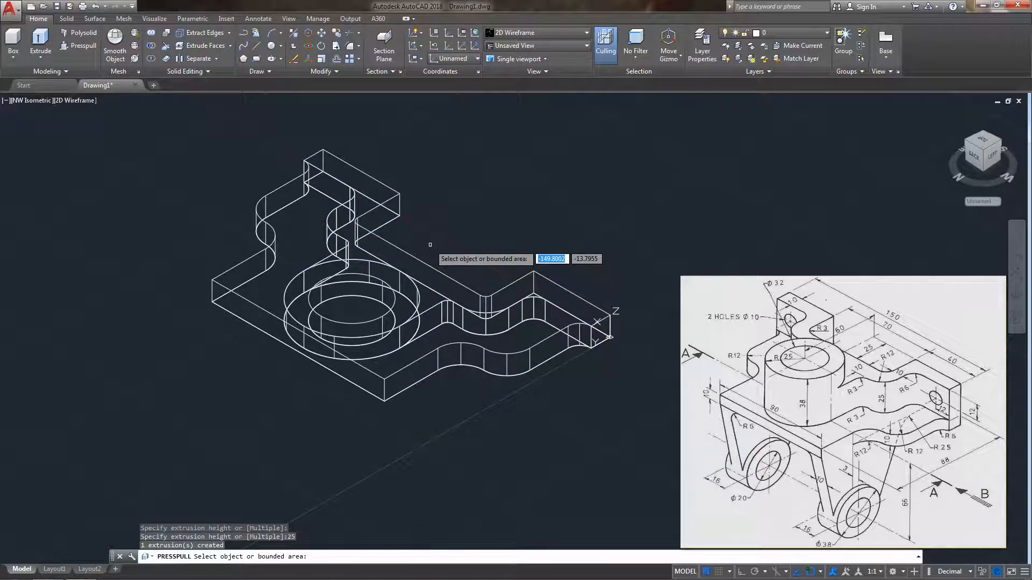
left_click(430, 245)
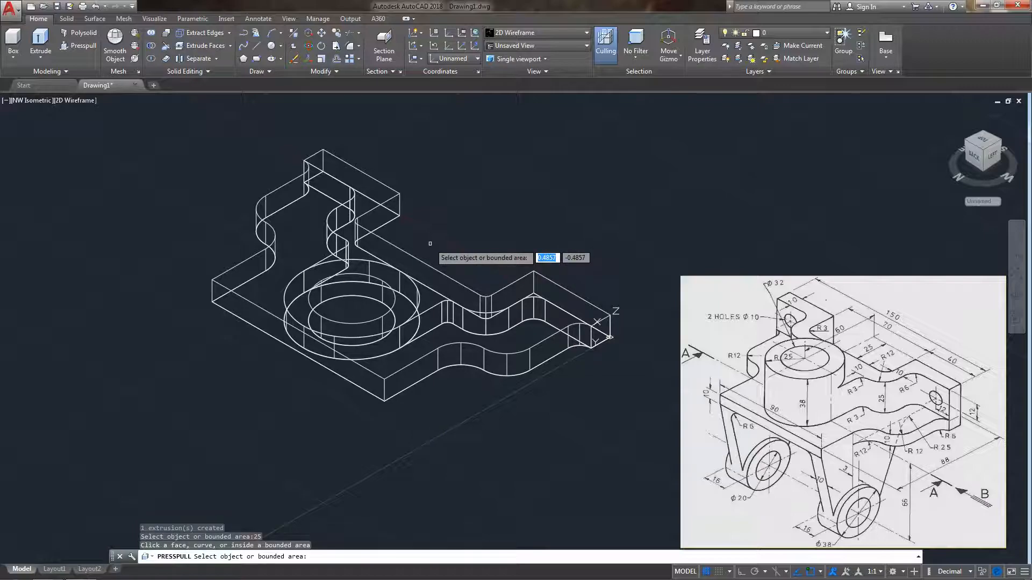
key("Escape")
- Set the visual style to Shaded with edges
left_click(75, 101)
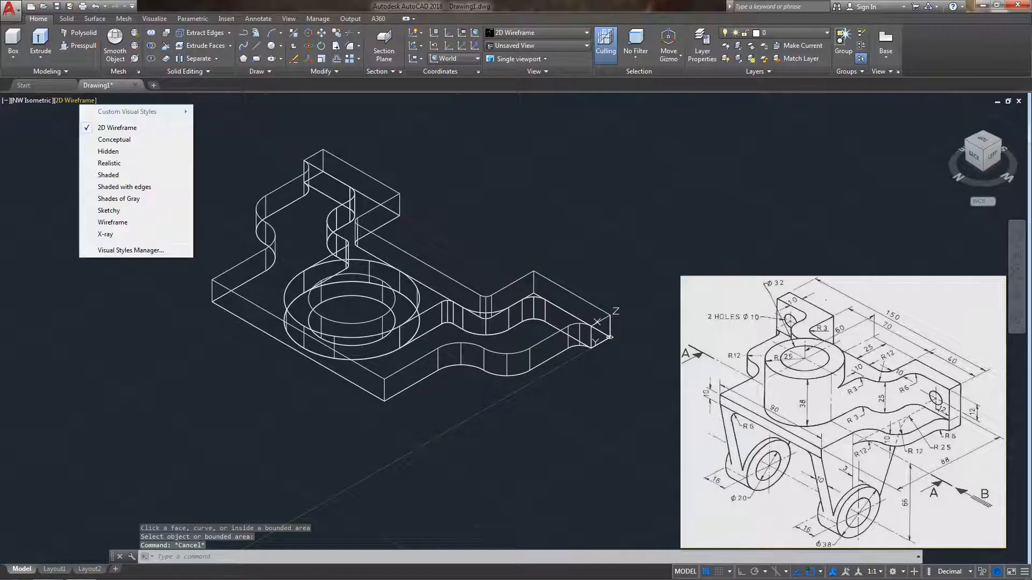
left_click(109, 175)
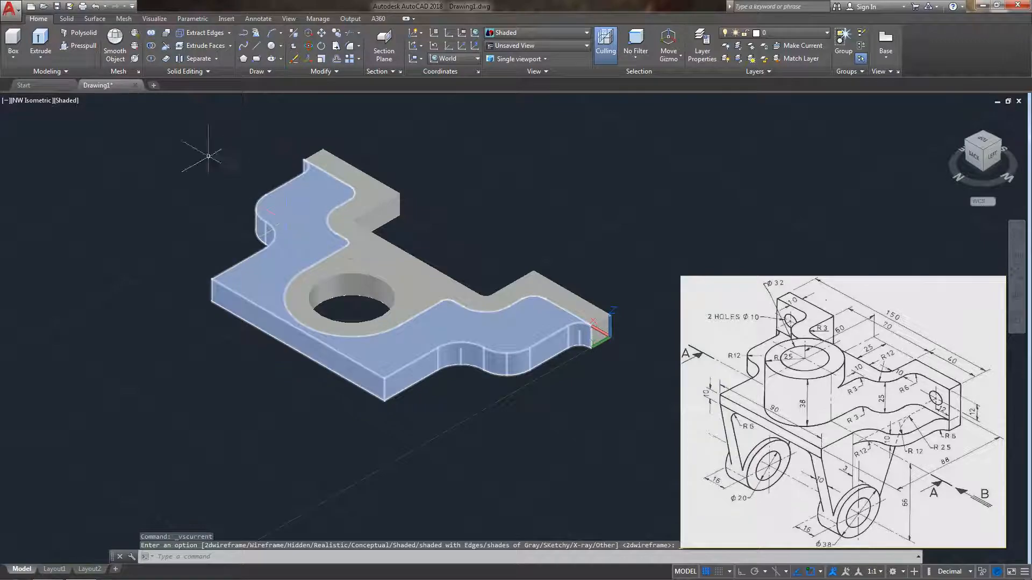
left_click(70, 101)
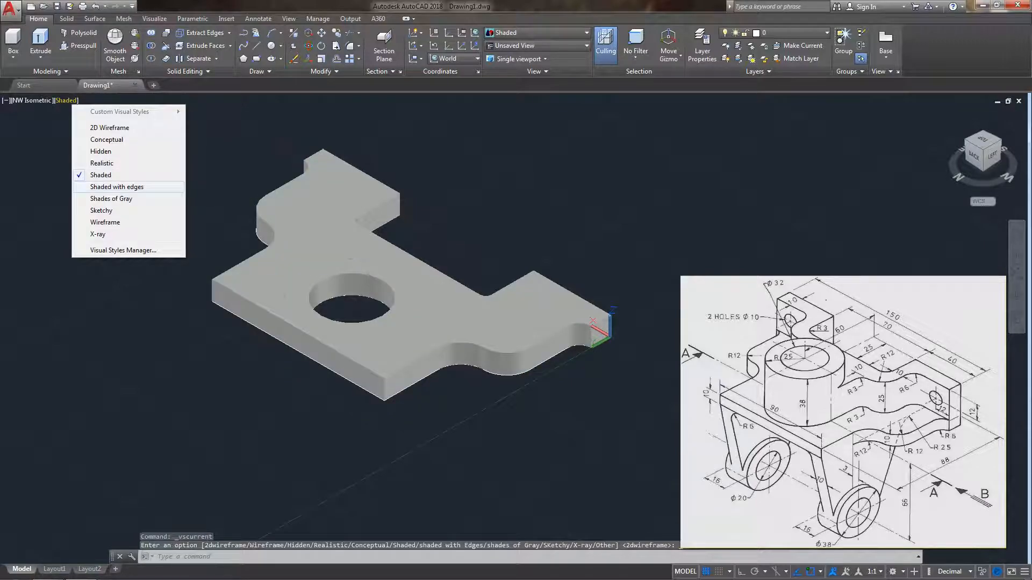
left_click(117, 186)
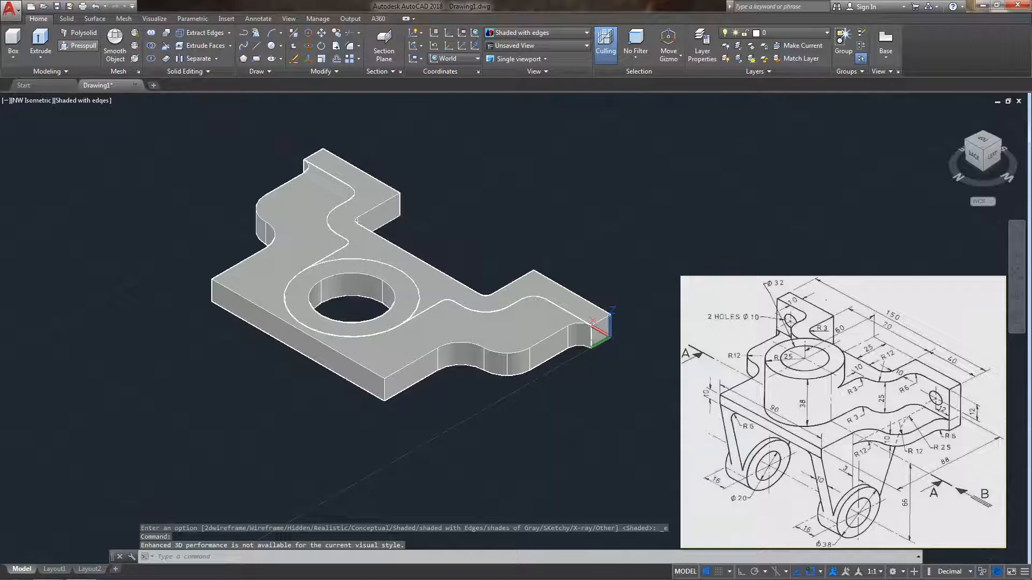
- Presspull the top face of the curved flange strip upward by 25
left_click(79, 45)
key("Escape")
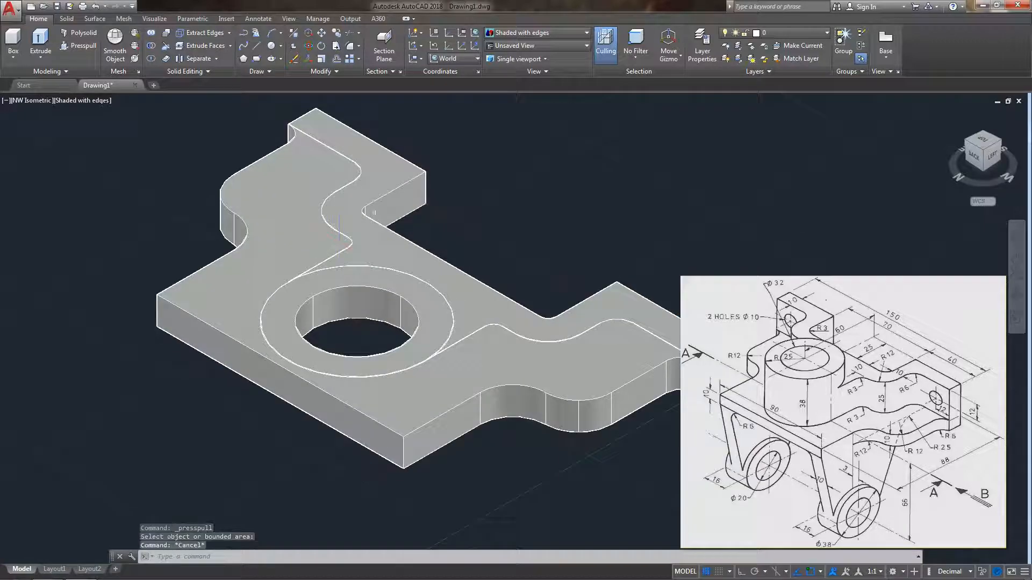
scroll(361, 252, "up", 5)
middle_click_drag(380, 256, 348, 315)
scroll(348, 315, "up", 2)
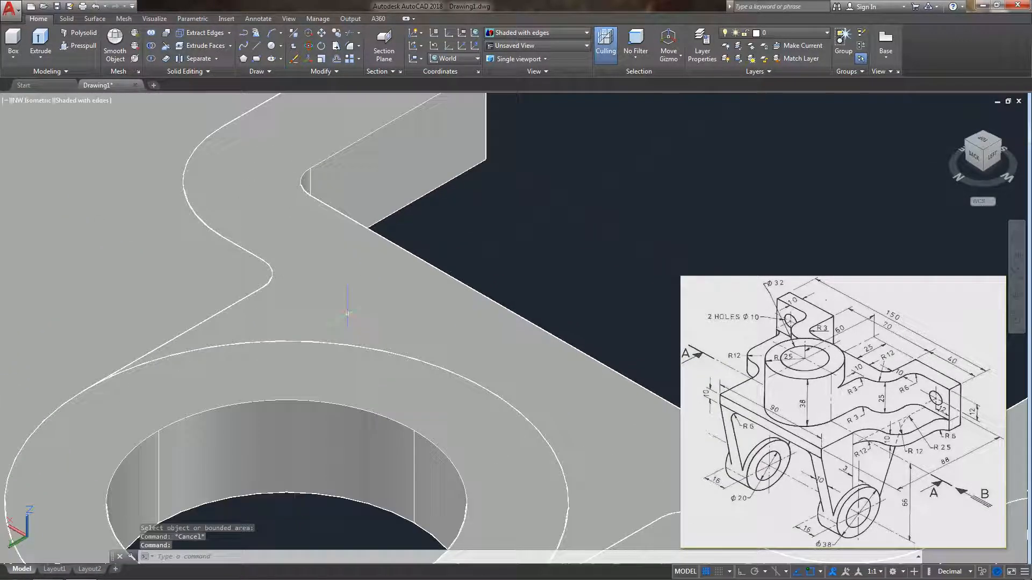
left_click(79, 45)
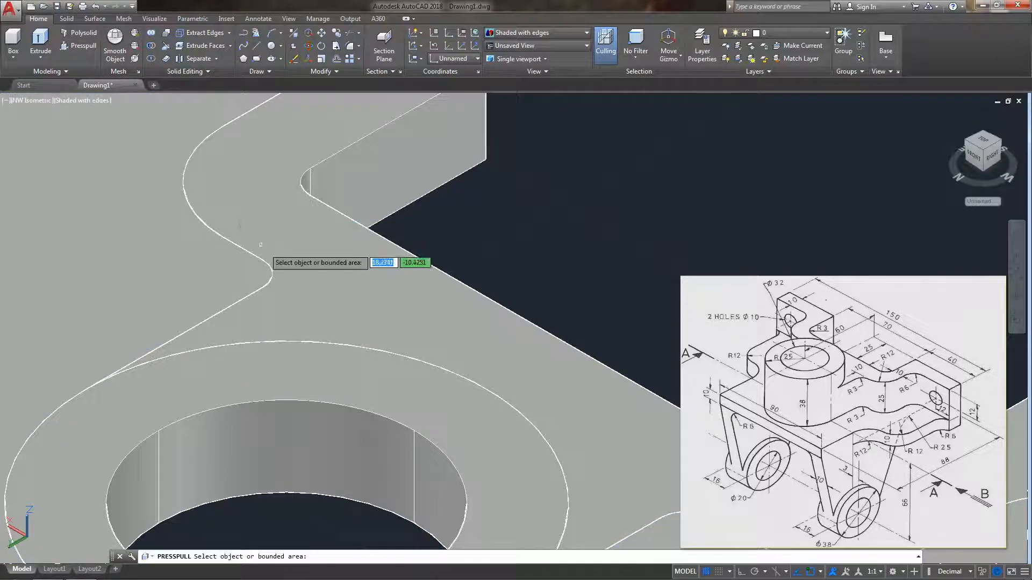
left_click(300, 272)
scroll(322, 242, "down", 2)
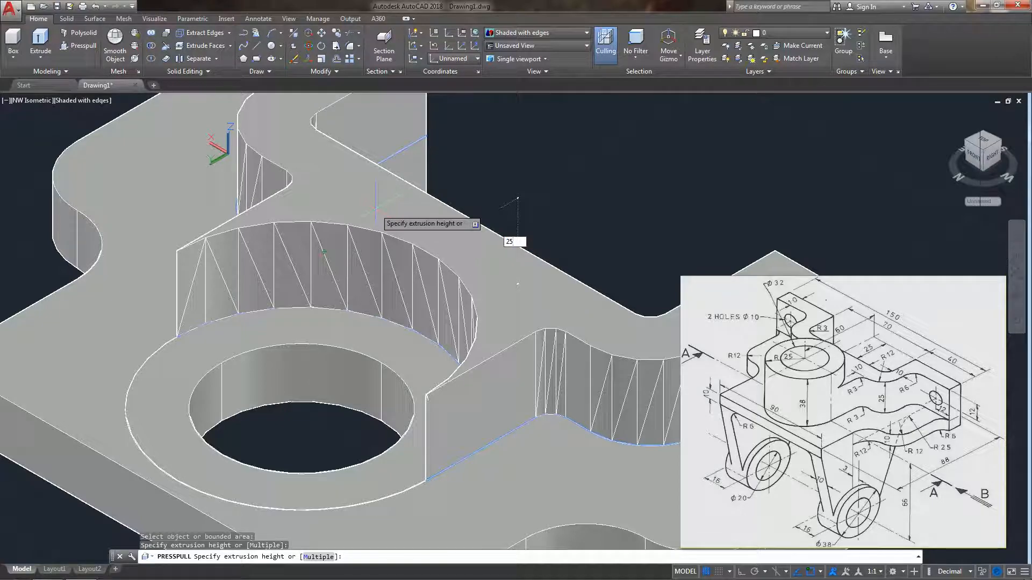
key("Return")
- Presspull the ring area around the central hole upward to form the cylindrical boss above the flange
scroll(295, 311, "up", 3)
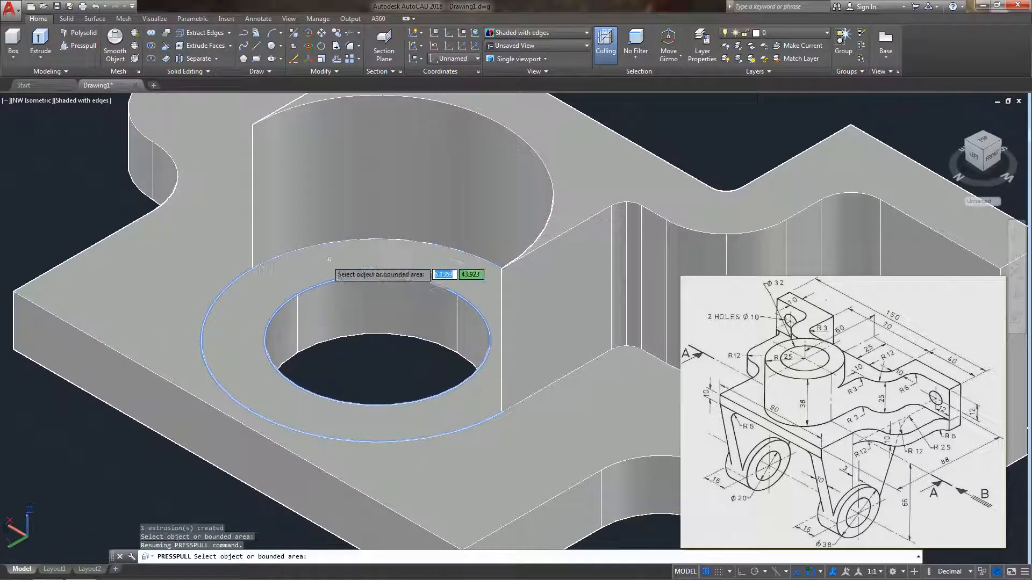
left_click(341, 257)
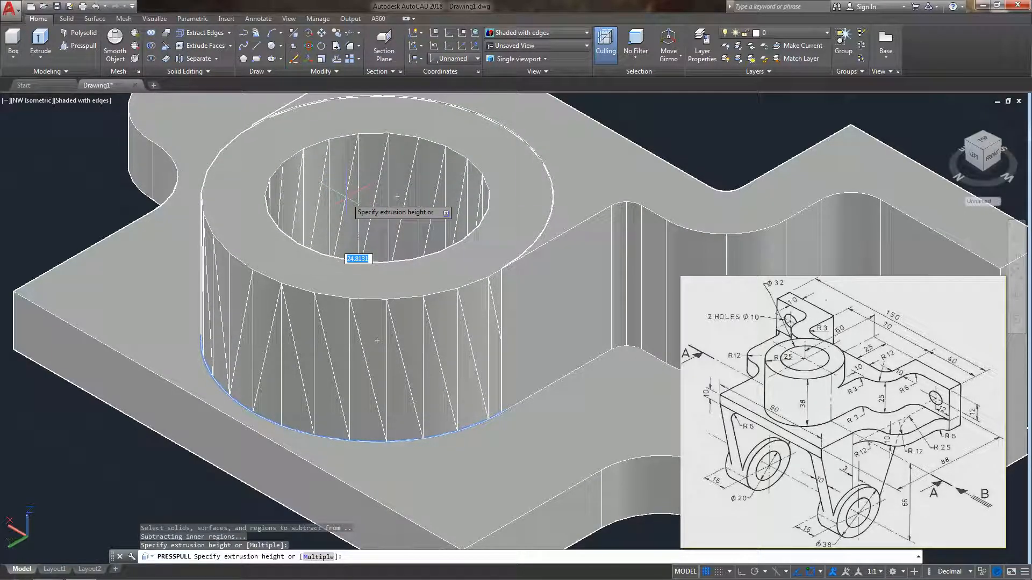
key("Return")
scroll(345, 202, "down", 4)
middle_click_drag(346, 223, 350, 302)
key("Escape")
middle_click_drag(312, 354, 288, 270)
middle_click_drag(333, 312, 291, 329)
key("Escape")
key("Escape")
key("Escape")
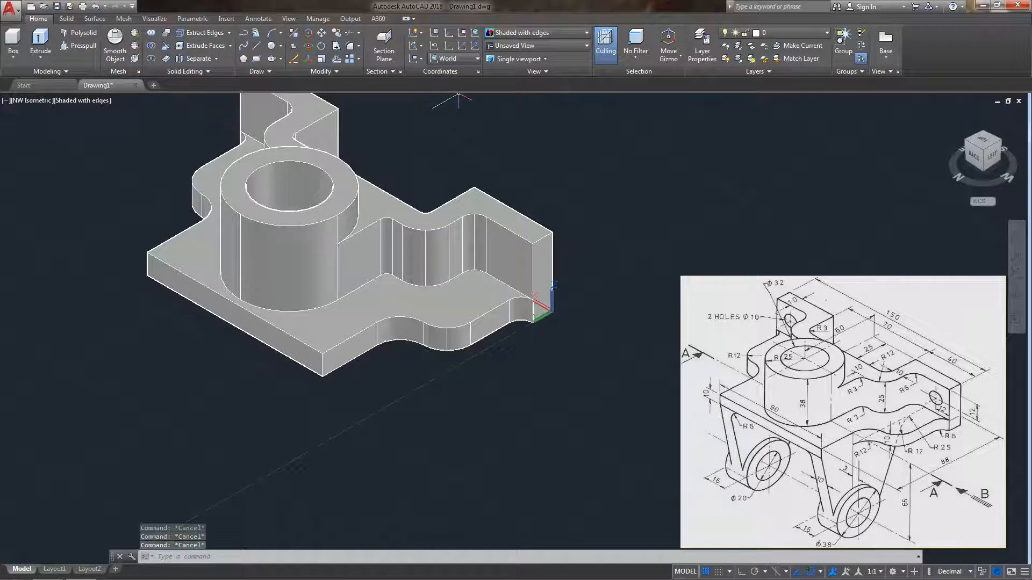
- Set the coordinate system to the Left UCS
left_click(454, 59)
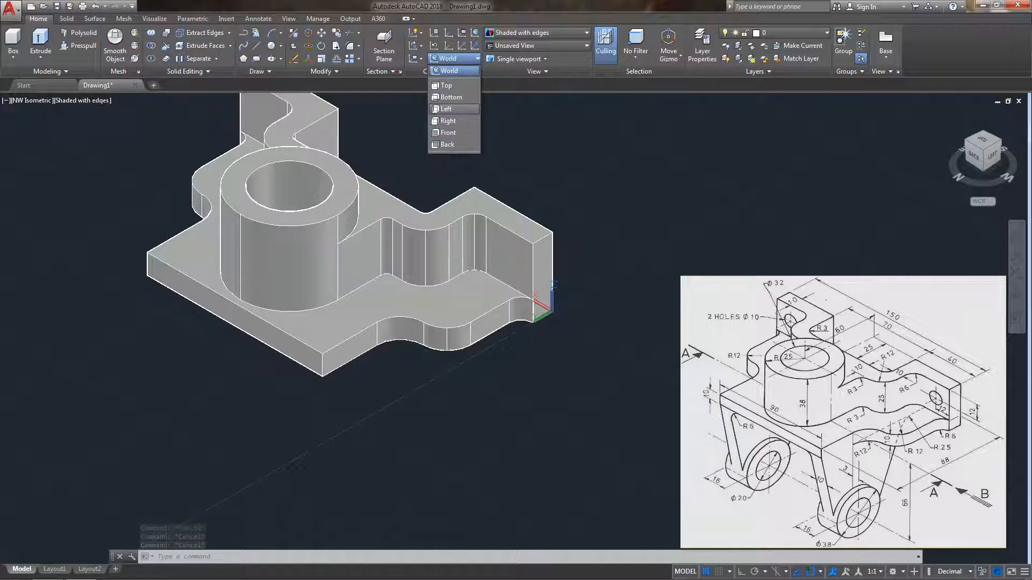
left_click(446, 108)
middle_click_drag(535, 416, 413, 356)
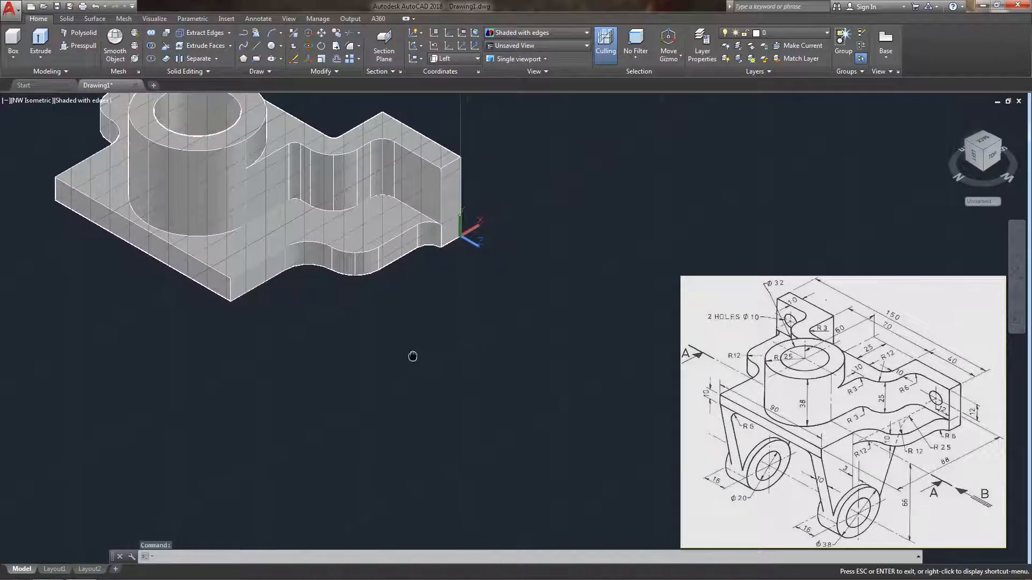
key("Escape")
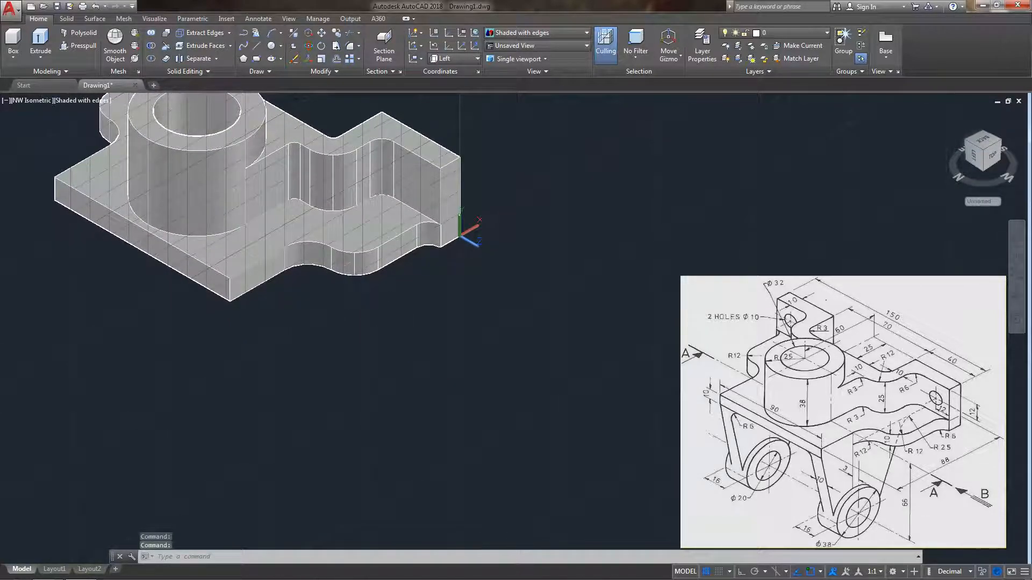
- Draw an 88-long straight line along the X axis in the empty space below the bracket
type("l")
key("Return")
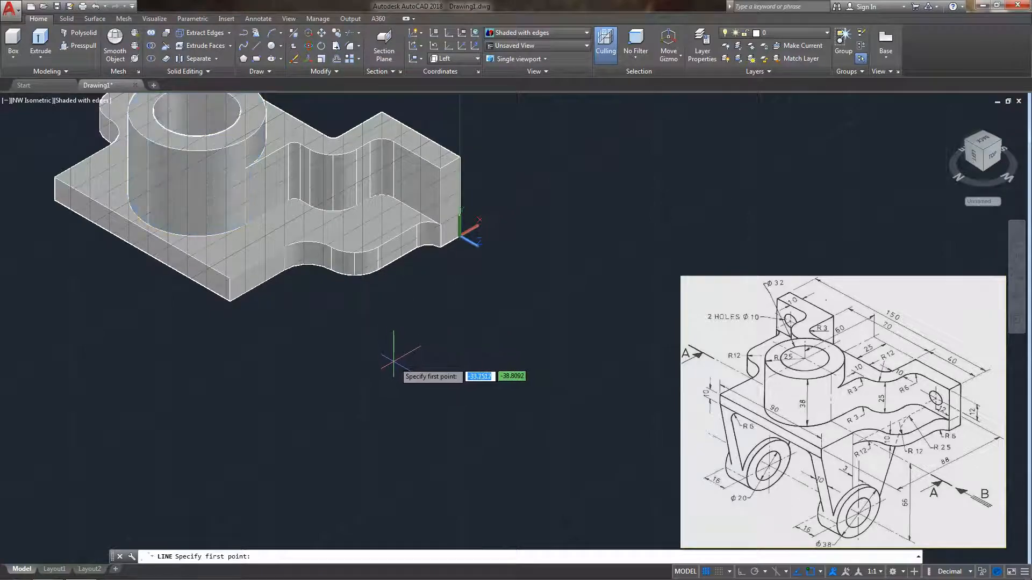
left_click(398, 365)
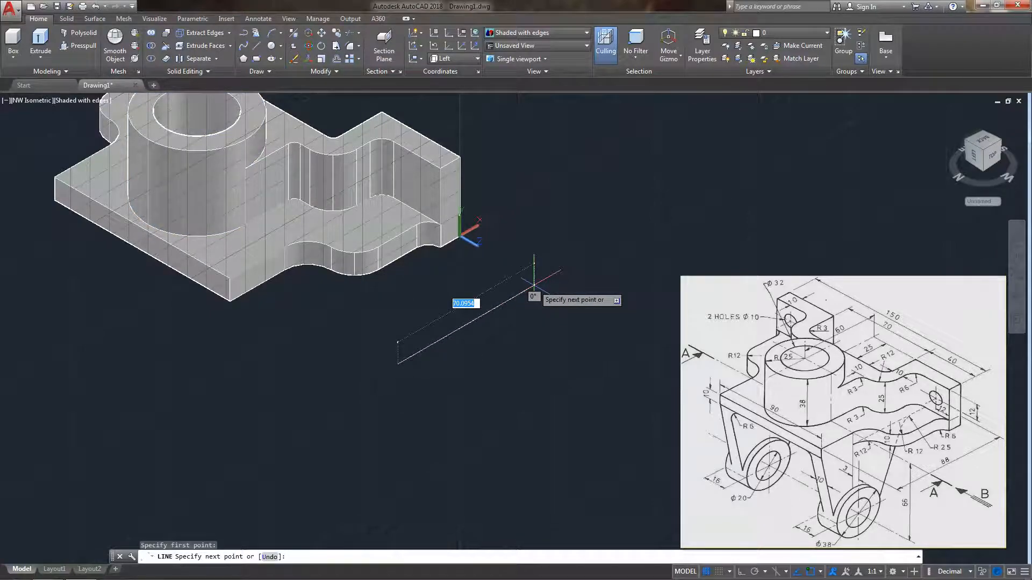
key("Return")
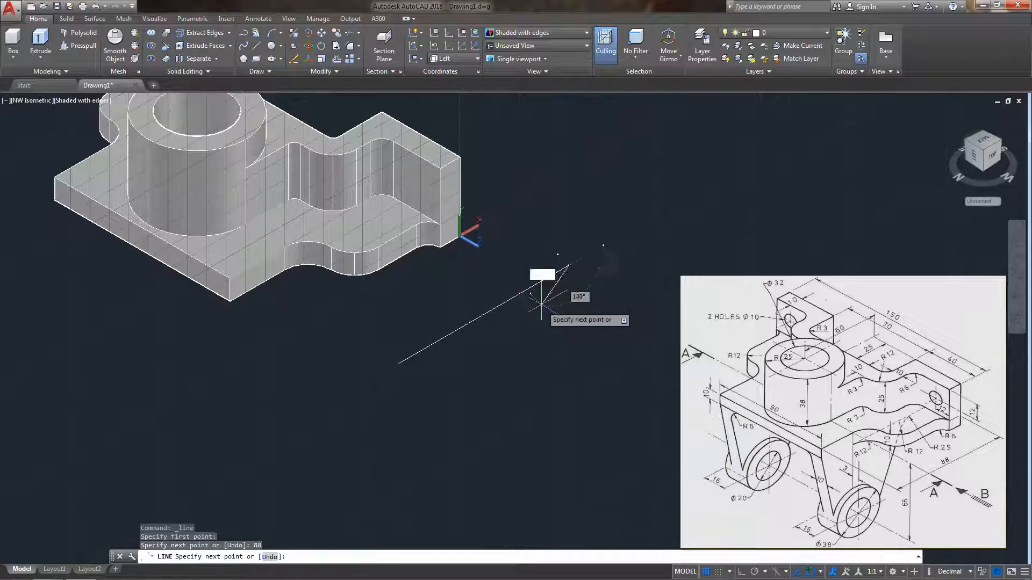
key("Escape")
- Draw a line from the 88 line's upper end running 60 back along it, continuing 65 vertically downward
middle_click_drag(538, 316, 481, 295)
scroll(483, 298, "up", 2)
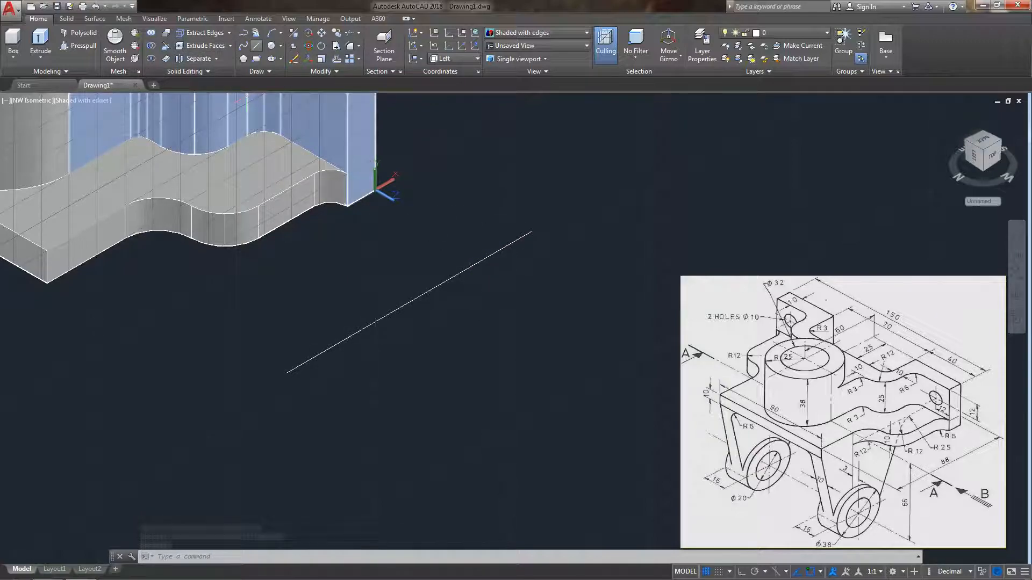
left_click(257, 46)
left_click(527, 231)
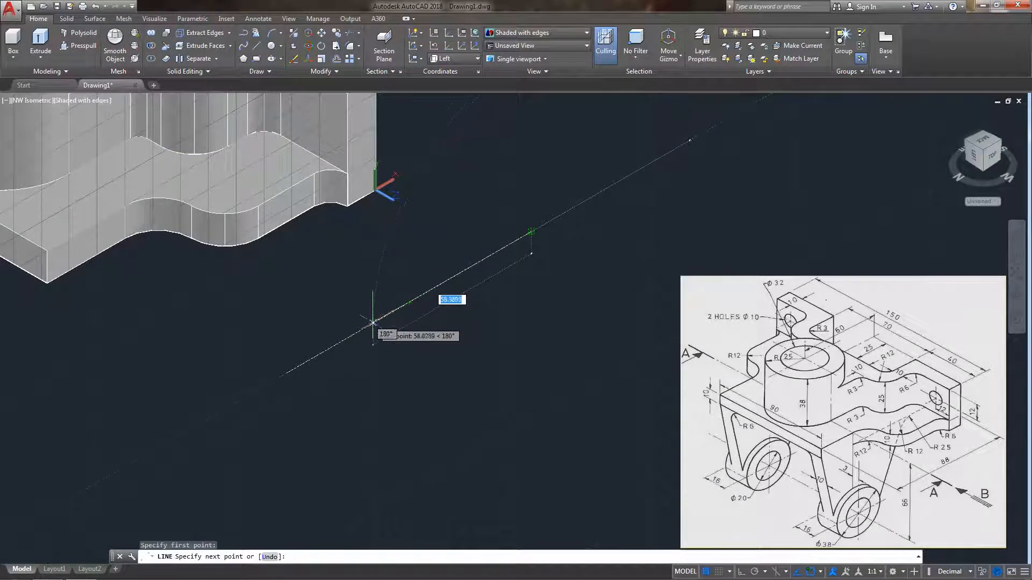
type("5")
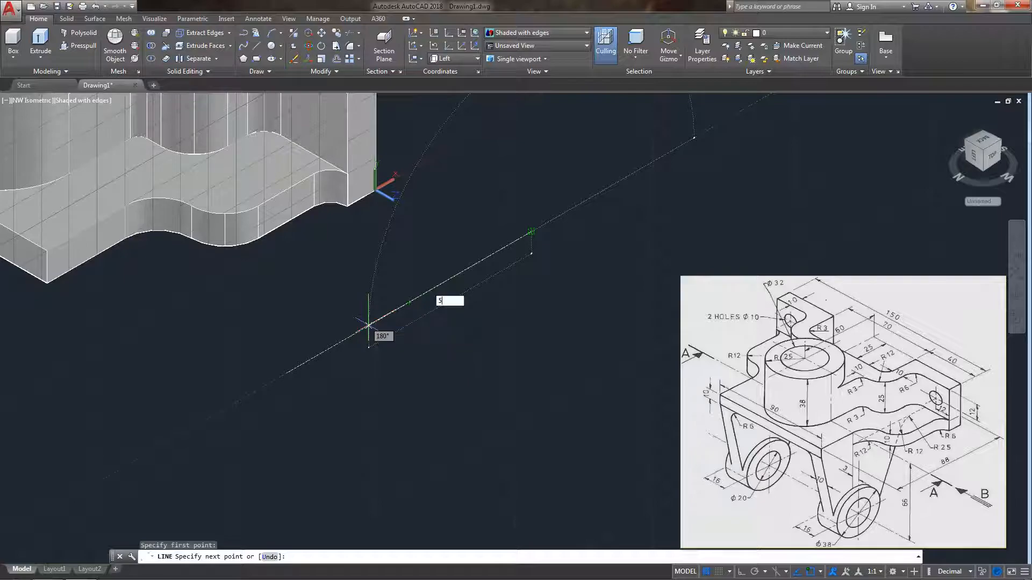
type("0")
key("Return")
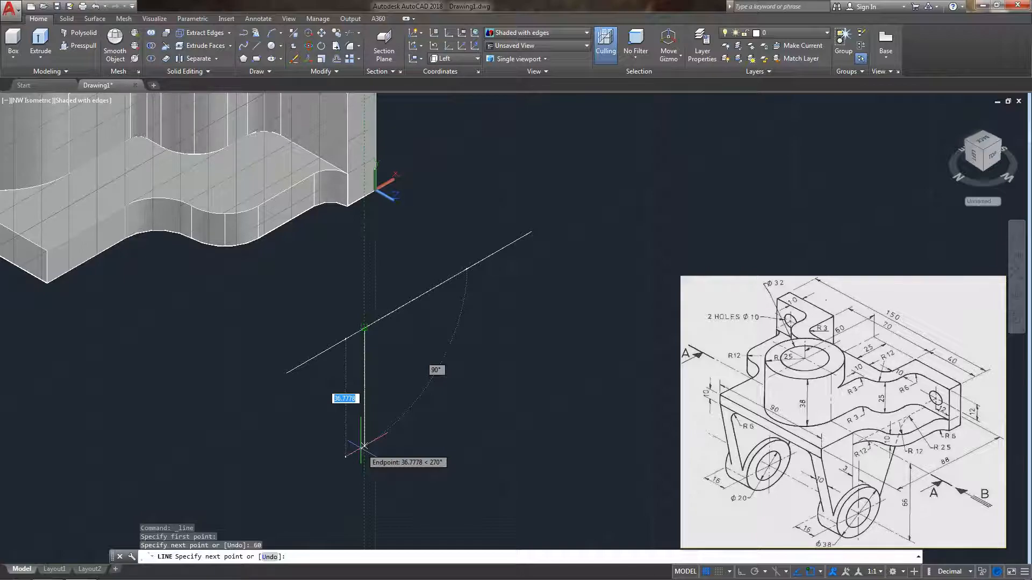
type("65")
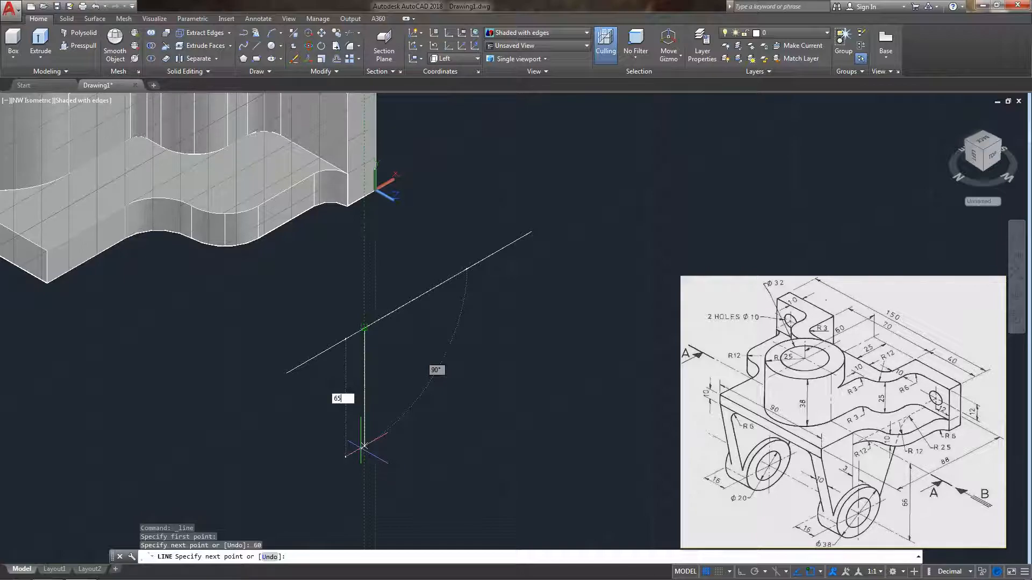
key("Return")
middle_click_drag(364, 446, 364, 329)
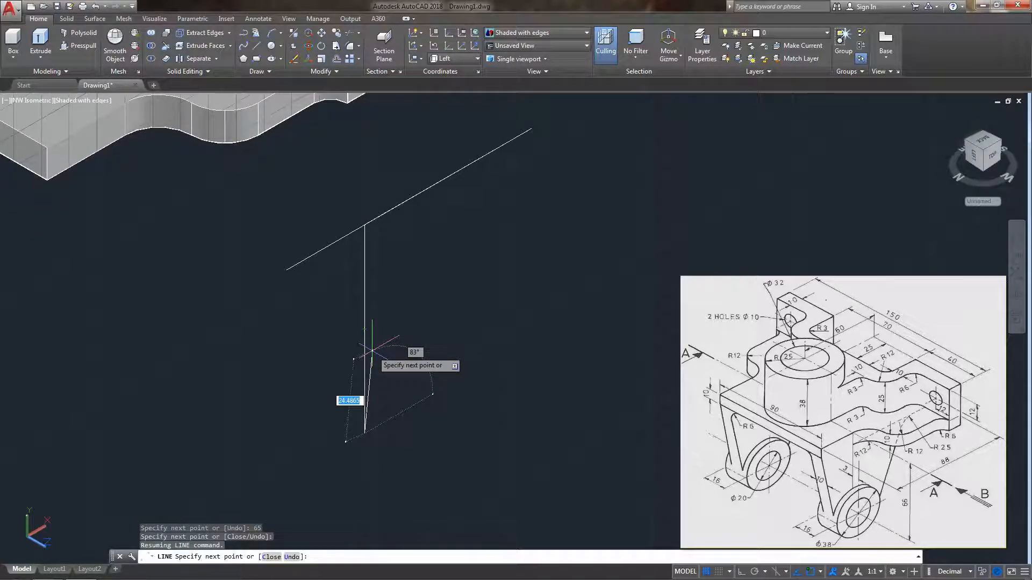
key("Escape")
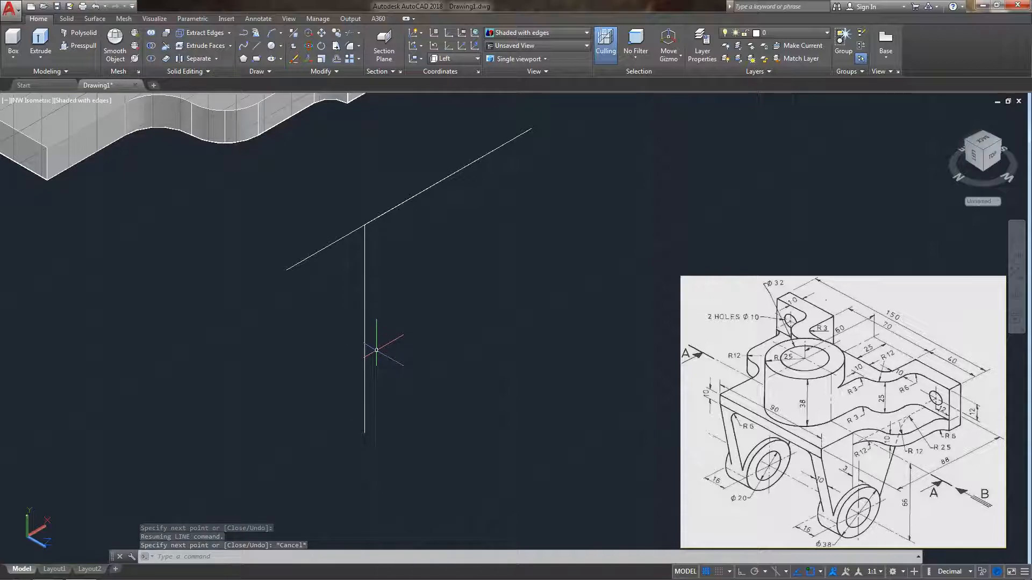
- Draw a circle of diameter 20 centred on the lower end of the vertical line
left_click(272, 126)
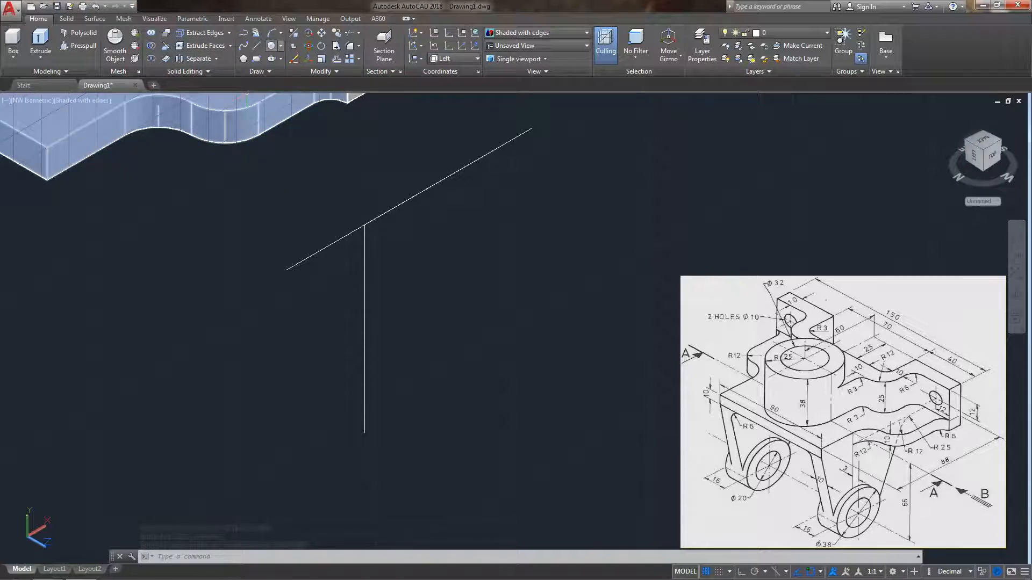
left_click(280, 46)
left_click(309, 84)
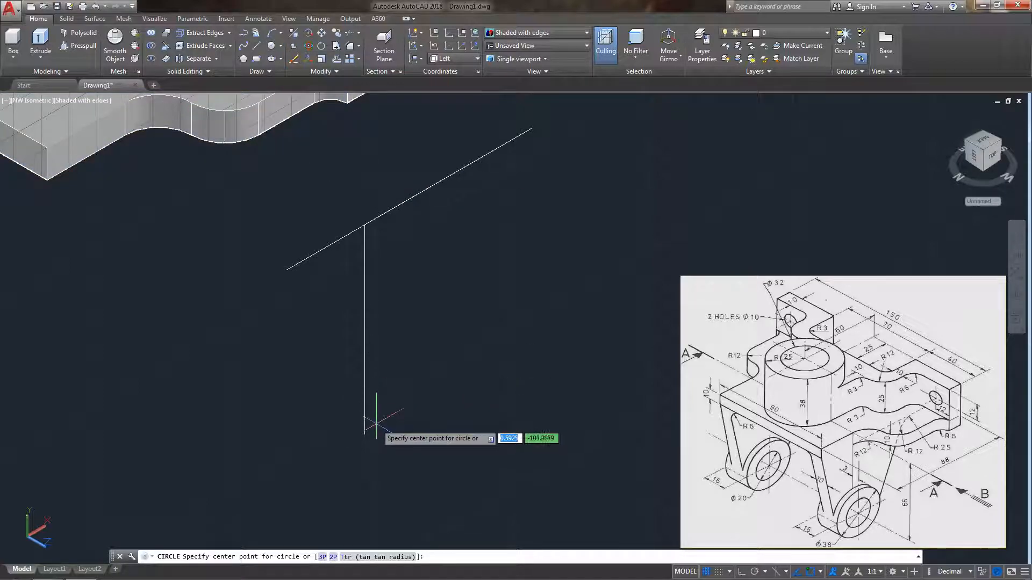
left_click(364, 433)
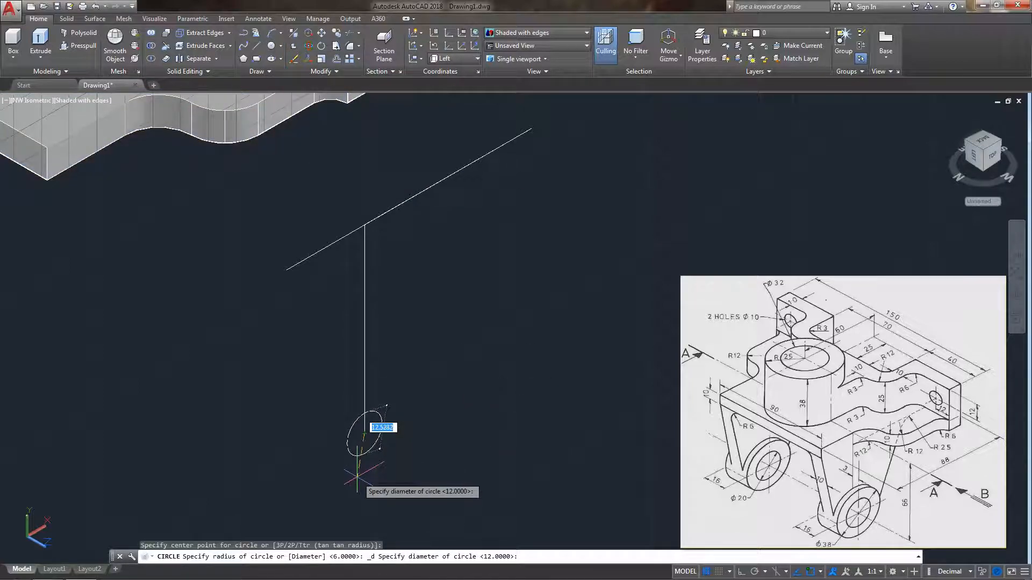
key("Return")
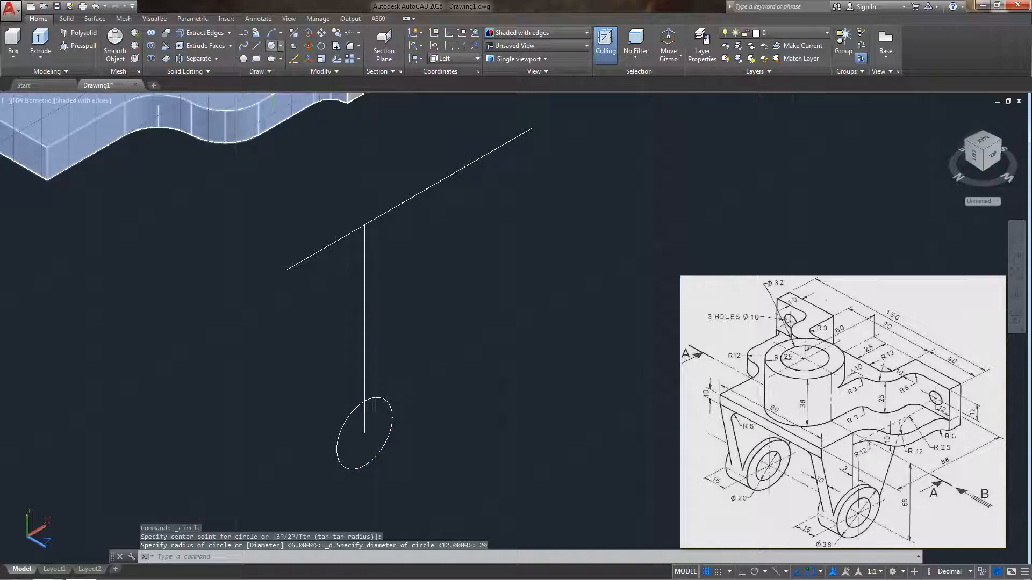
- Draw a concentric circle of diameter 38 around the 20-diameter circle
left_click(281, 45)
left_click(307, 84)
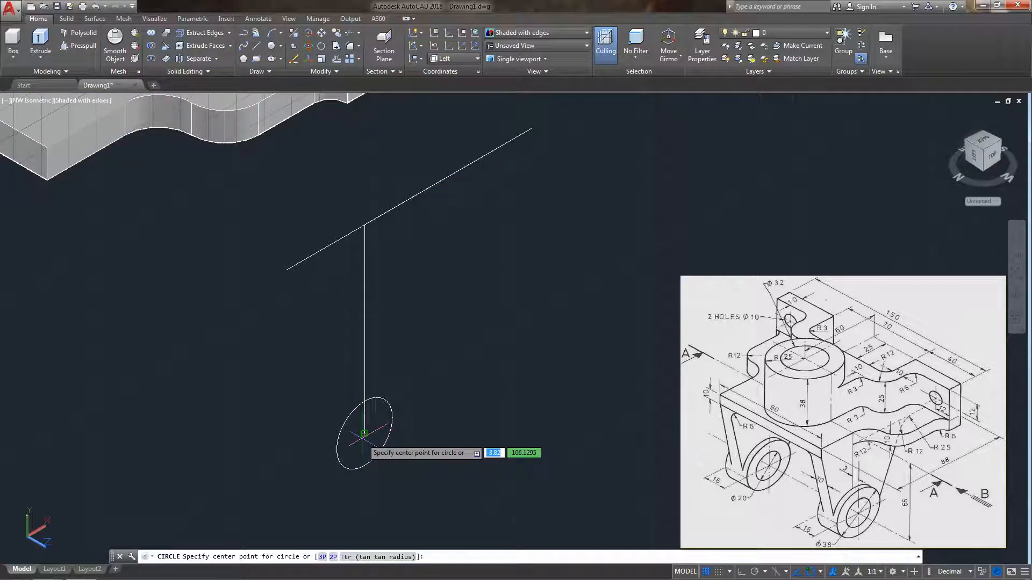
left_click(364, 433)
type("38")
key("Return")
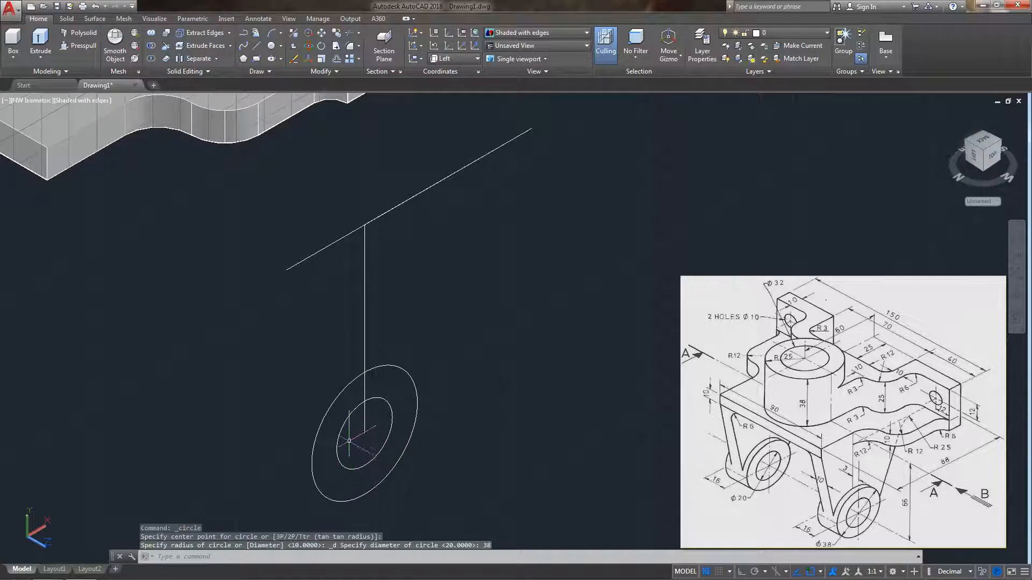
- With ortho off, draw a line from the lower end of the 88 line tangent to the outer circle
middle_click_drag(346, 426, 338, 392)
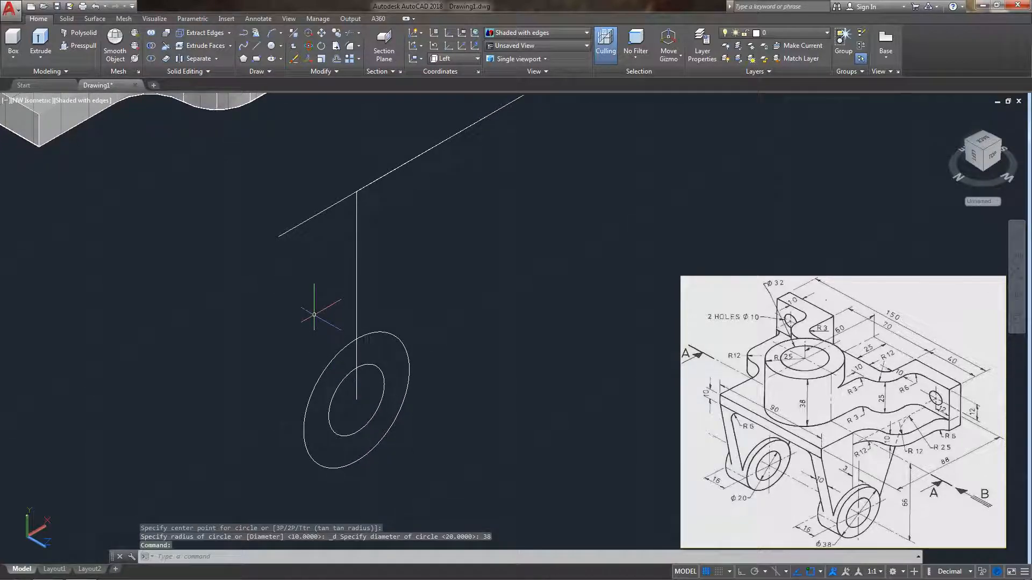
left_click(1017, 294)
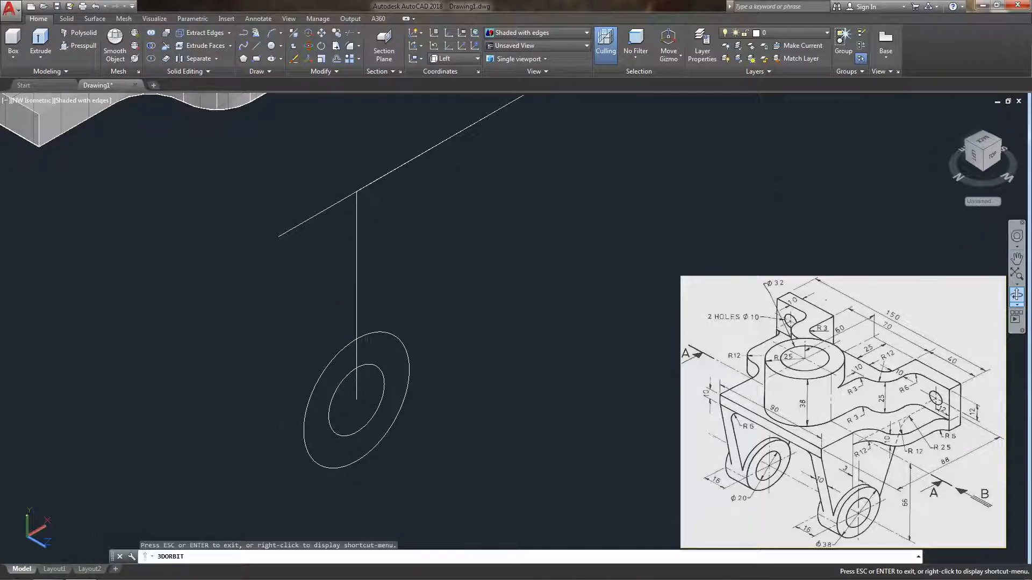
mouse_move(365, 275)
left_mouse_down()
mouse_move(382, 281)
mouse_move(328, 280)
mouse_move(414, 283)
mouse_move(382, 281)
left_mouse_up()
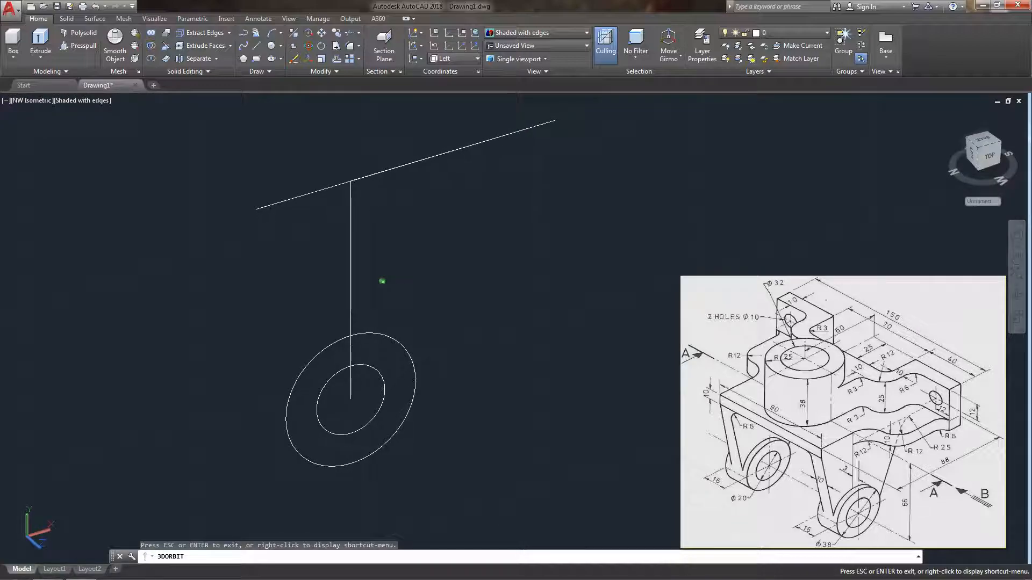
left_click_drag(374, 430, 404, 424)
left_click_drag(586, 215, 590, 247)
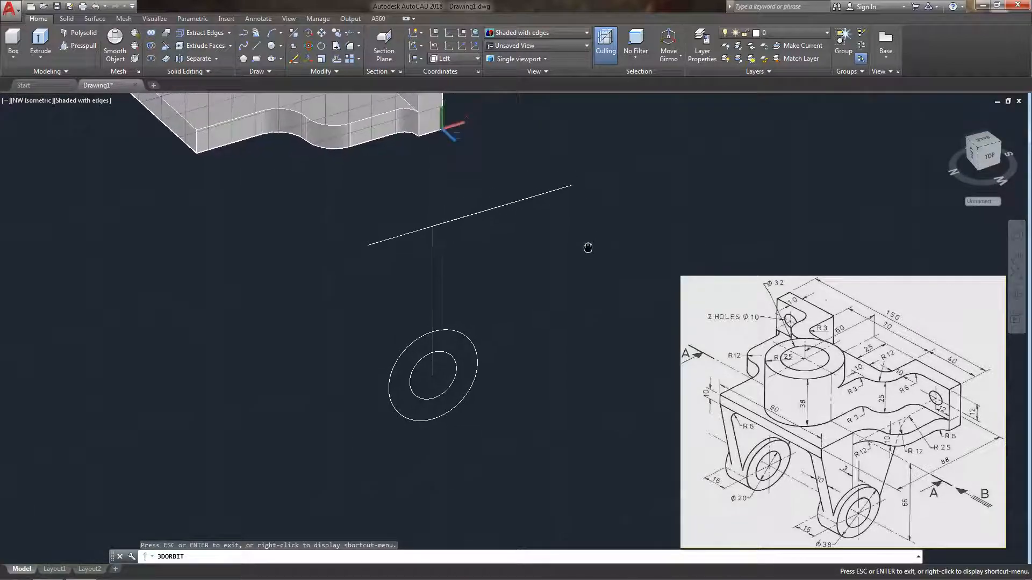
key("Escape")
key("Escape")
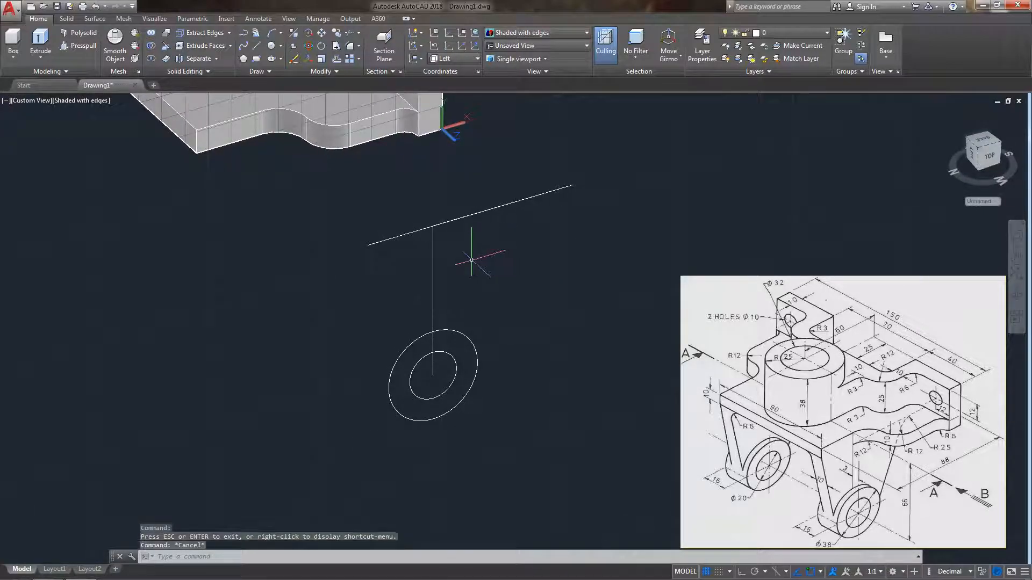
left_click(257, 45)
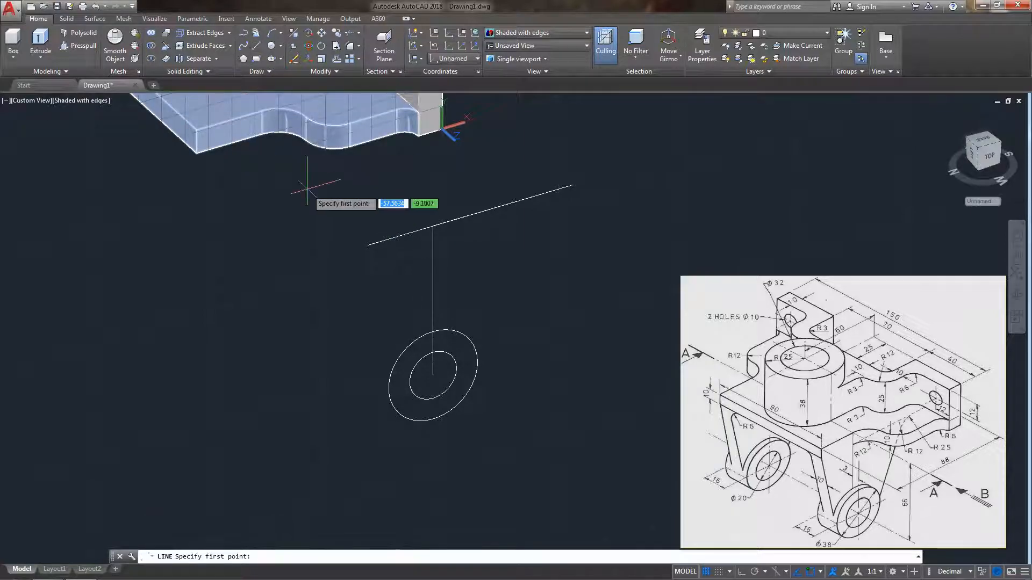
left_click(367, 245)
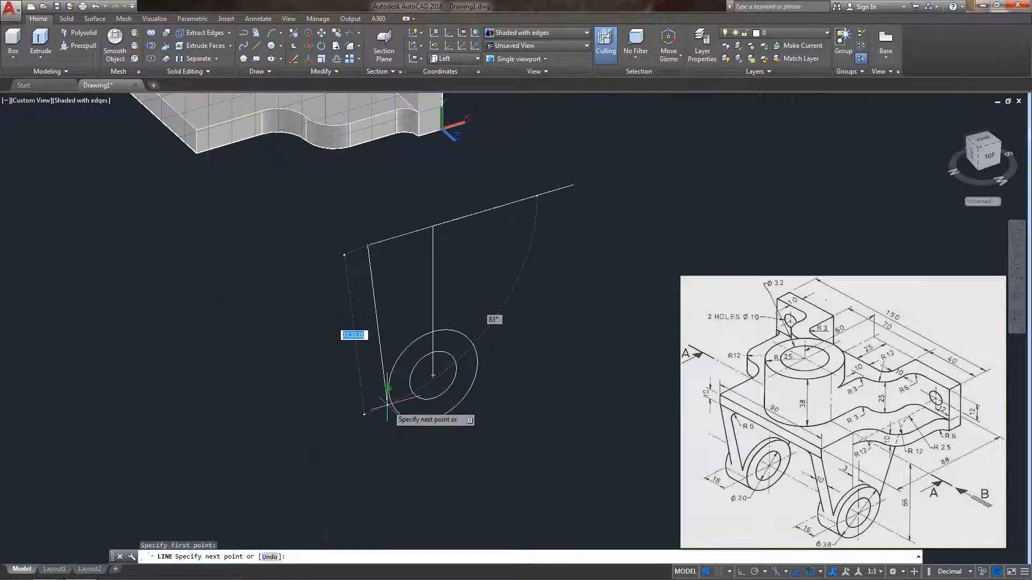
key("F8")
right_click(389, 391, "shift")
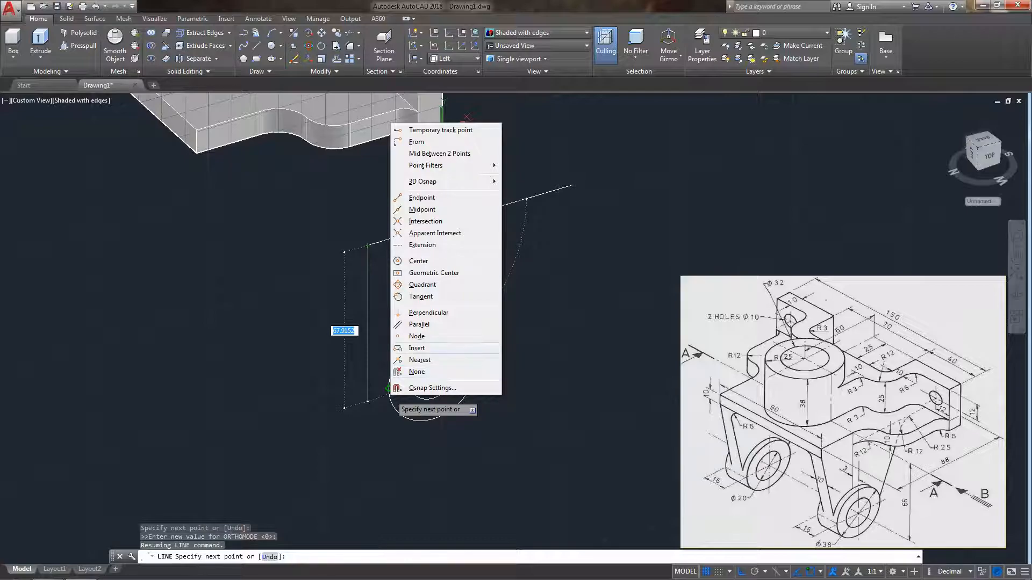
left_click(421, 297)
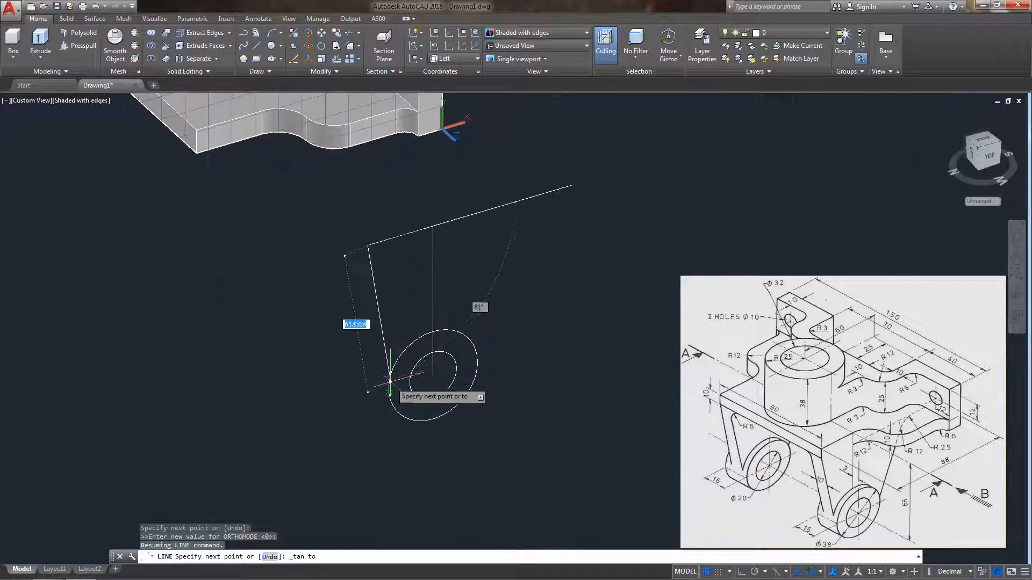
key("Escape")
- Mirror the tangent line about the vertical centre line, keeping the source line
middle_click_drag(465, 395, 380, 400)
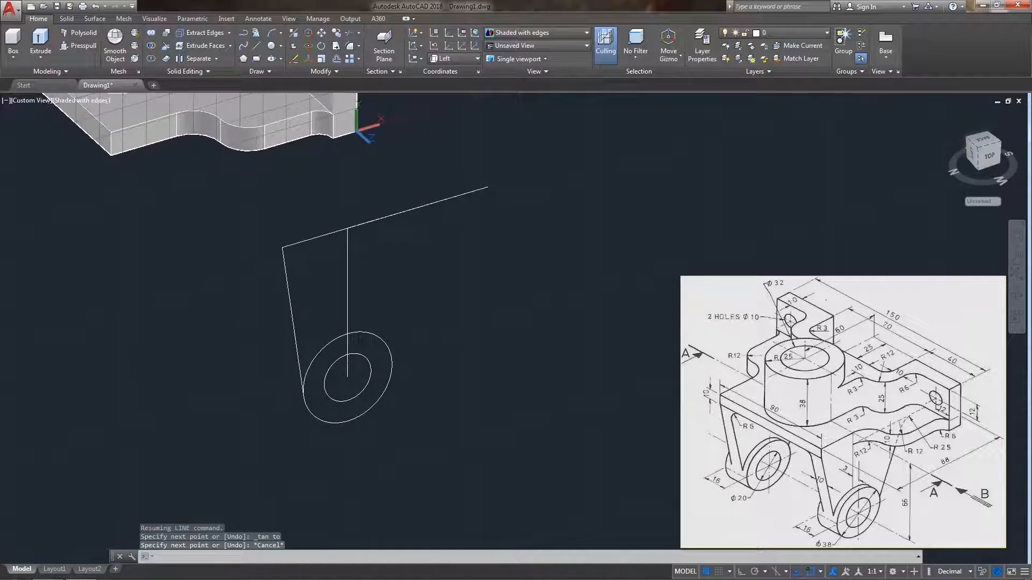
left_click(294, 328)
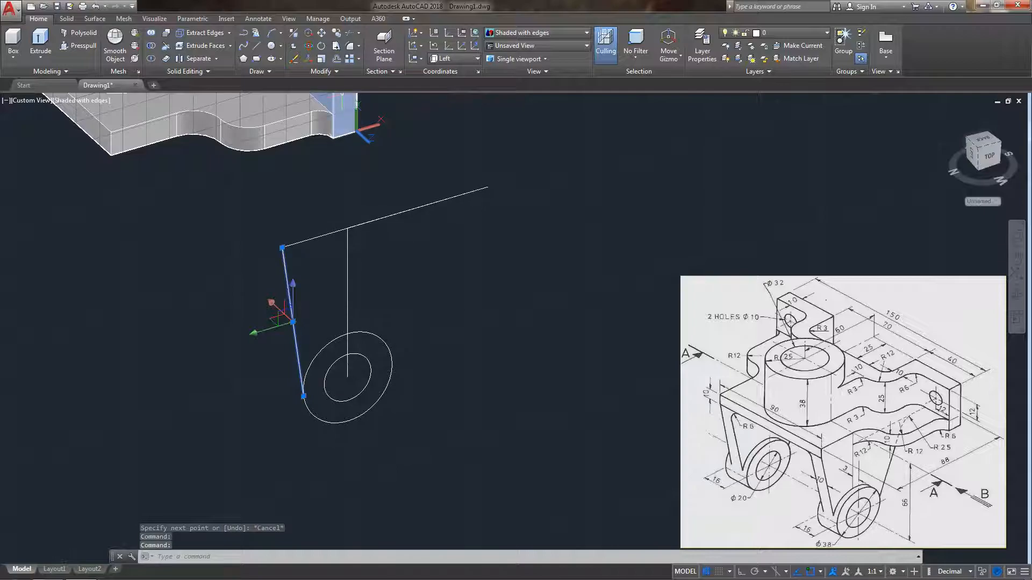
left_click(334, 72)
left_click(349, 85)
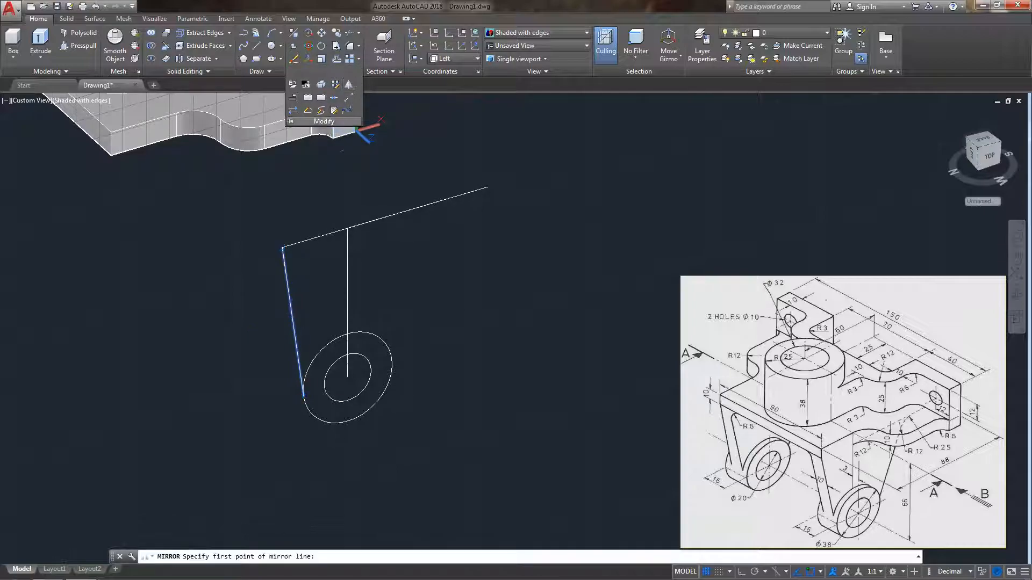
left_click(348, 377)
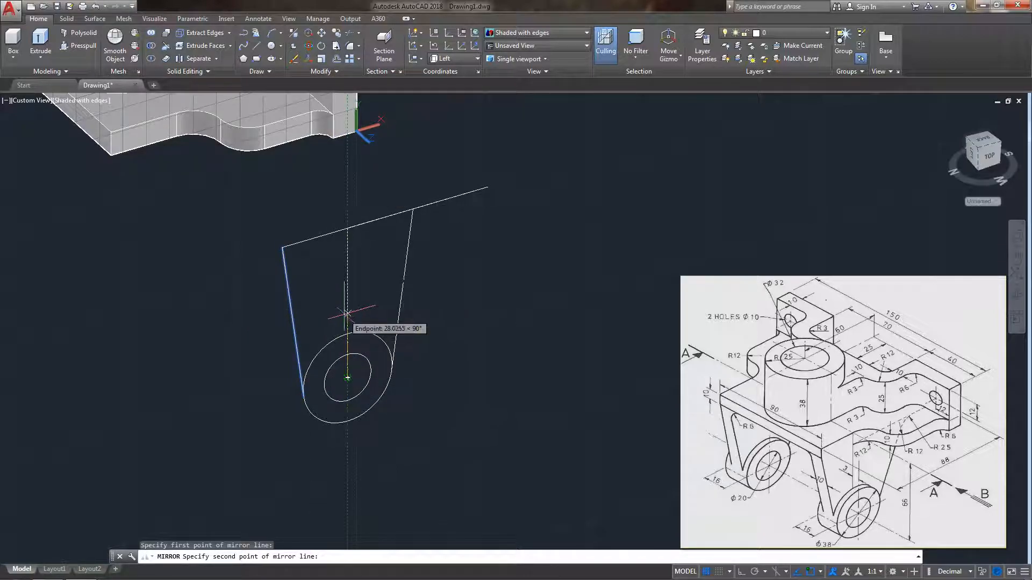
left_click(347, 312)
type("N")
key("Return")
key("Escape")
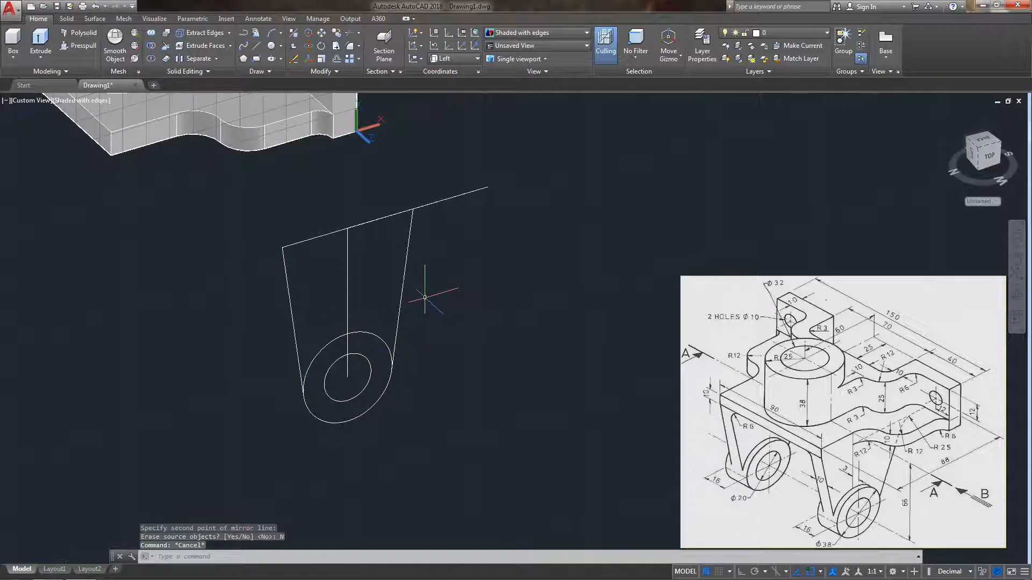
left_click(409, 237)
key("Escape")
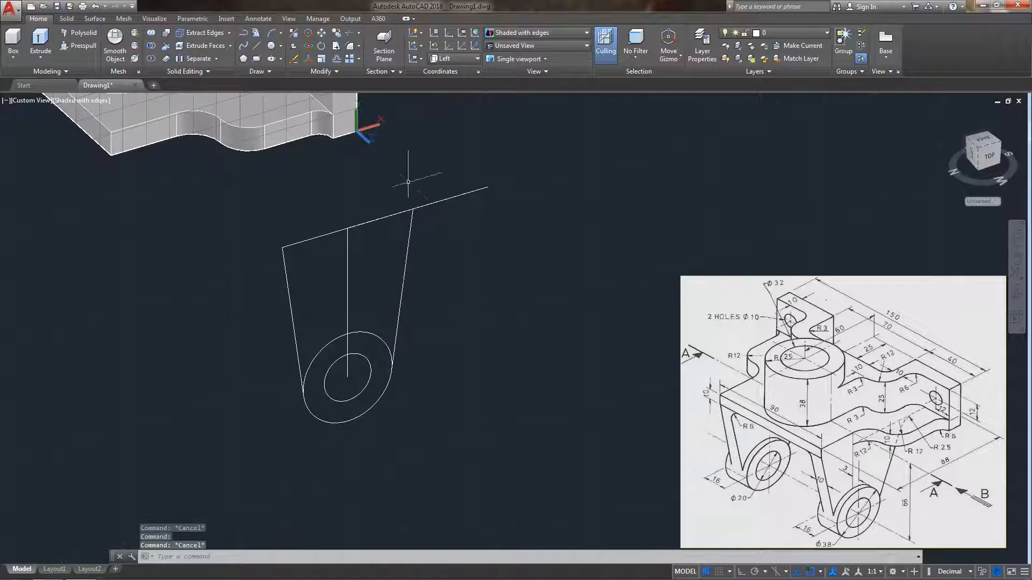
- Fillet the corner between the mirrored tangent line and the outer stretch of the 88 line with radius 25
left_click(350, 46)
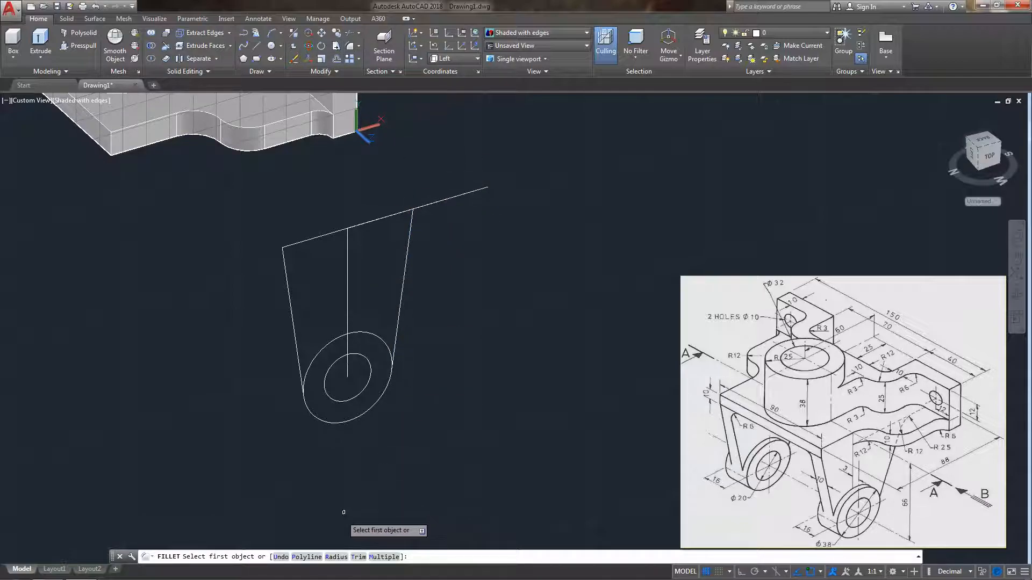
left_click(336, 555)
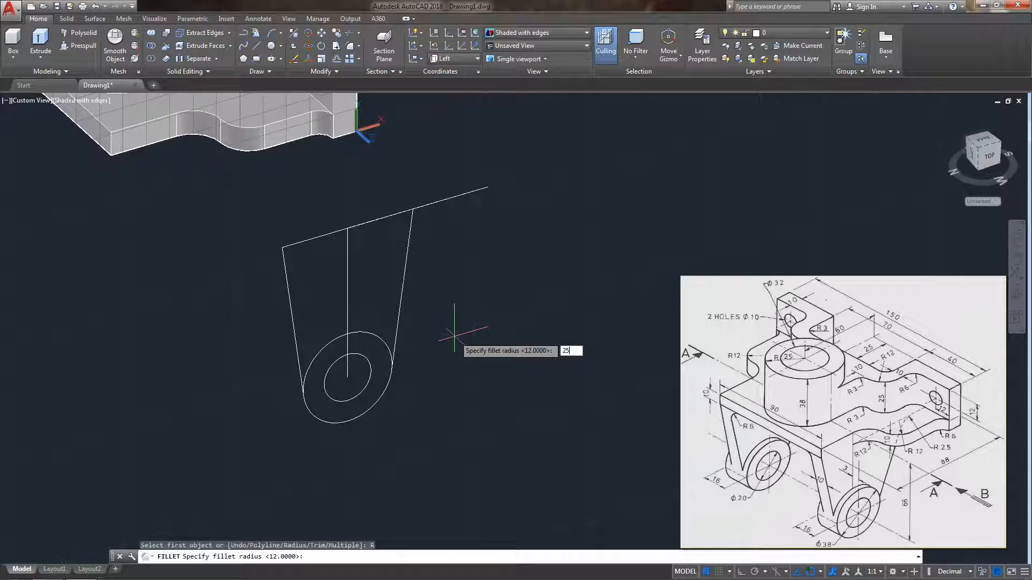
key("Return")
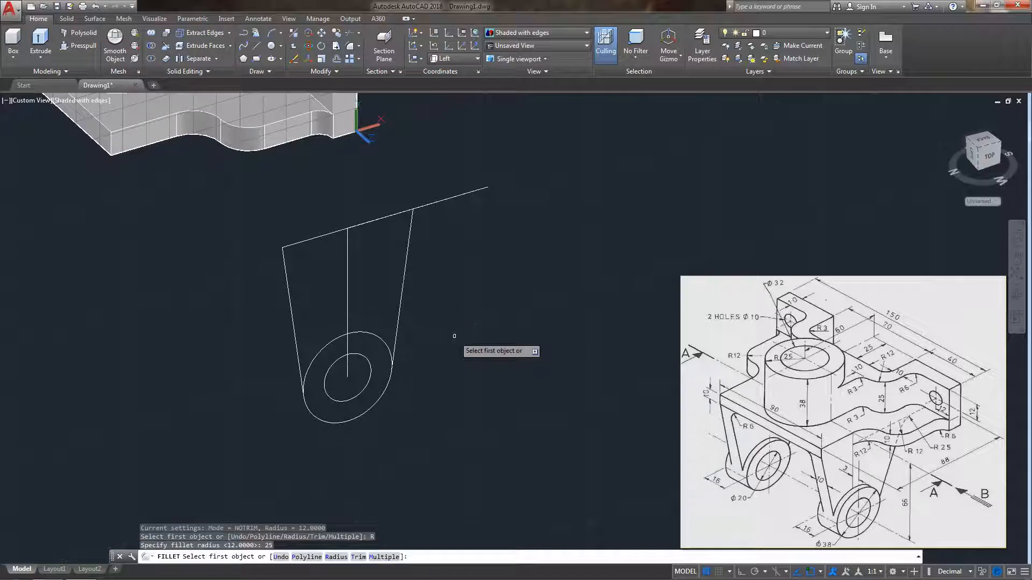
left_click(409, 221)
left_click(436, 203)
key("Escape")
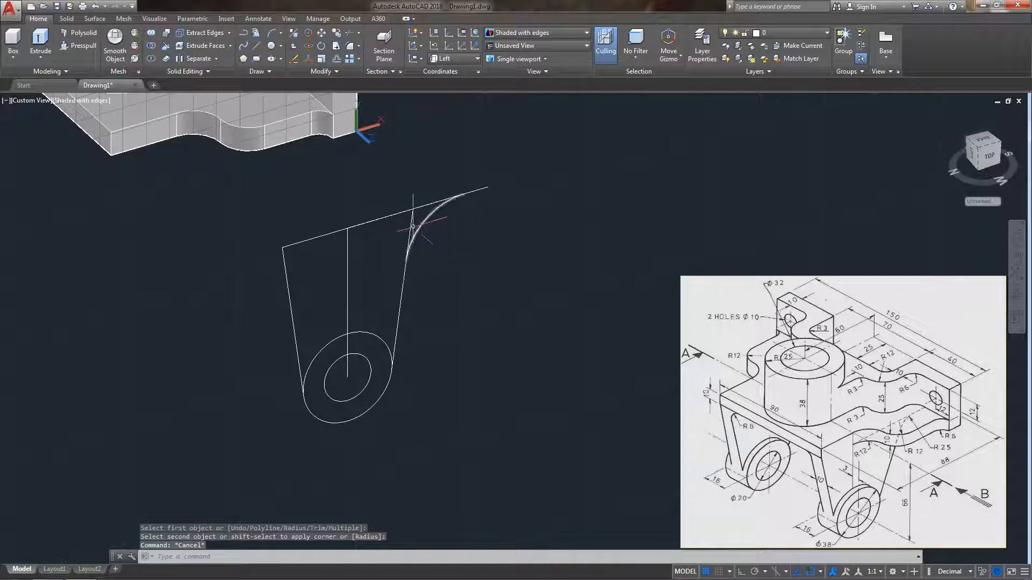
- Erase the vertical centre line inside the leg profile
scroll(415, 227, "up", 4)
mouse_move(410, 224)
middle_mouse_down()
mouse_move(380, 272)
mouse_move(363, 284)
mouse_move(359, 275)
middle_mouse_up()
middle_click_drag(321, 363, 254, 413)
left_click(251, 323)
key("Delete")
- Trim the top line's overhang beyond the fillet arc and the leftover tangent line stub above the arc
middle_click_drag(309, 336, 296, 354)
scroll(309, 346, "up", 2)
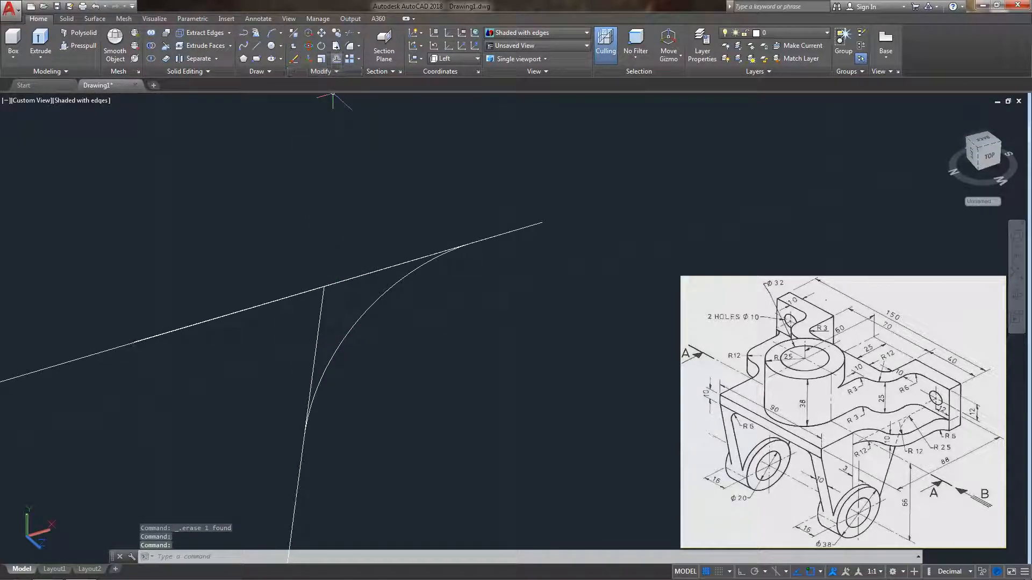
left_click(349, 33)
key("Return")
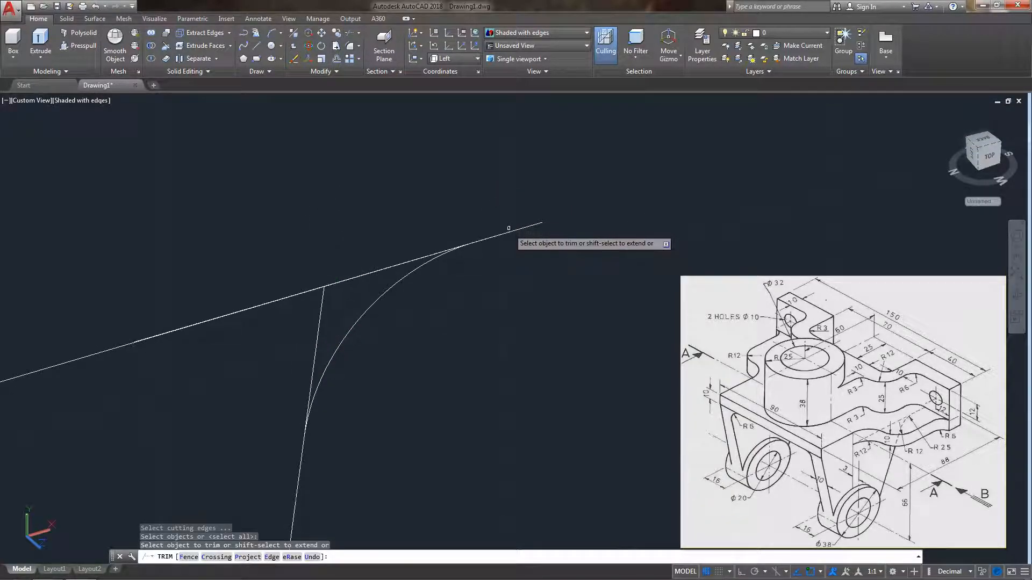
left_click_drag(509, 232, 504, 234)
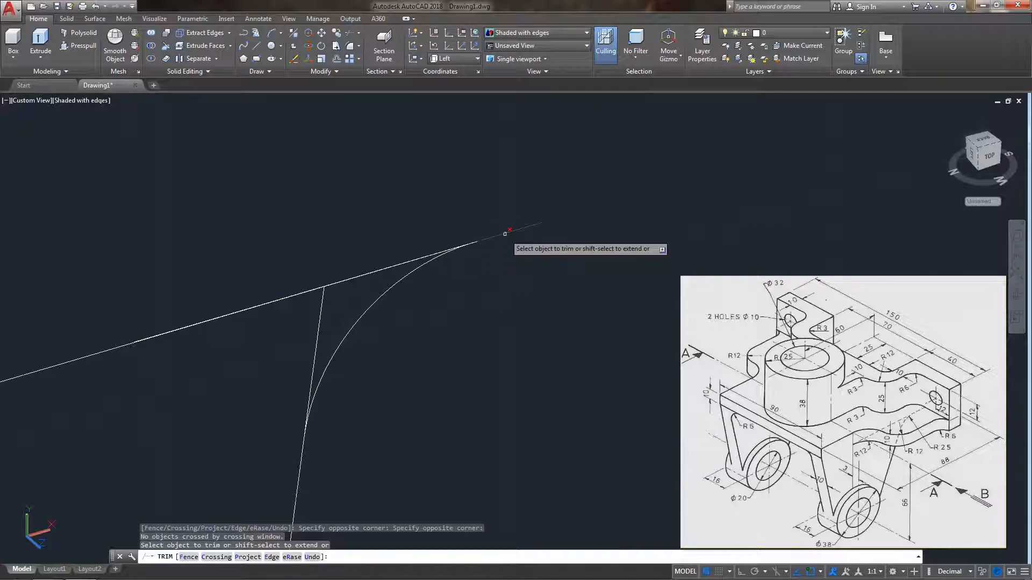
left_click(504, 234)
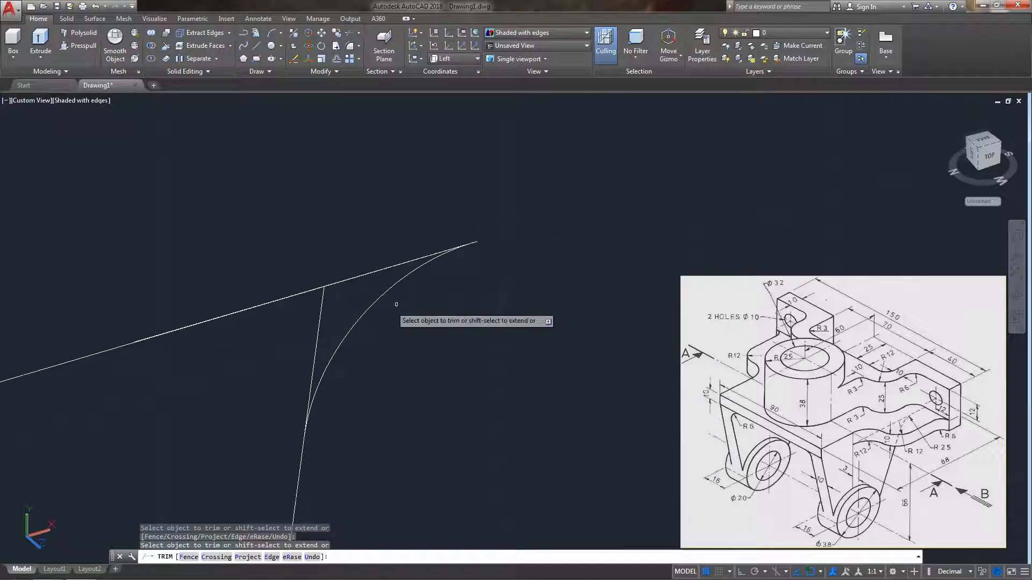
left_click(319, 319)
scroll(334, 344, "down", 5)
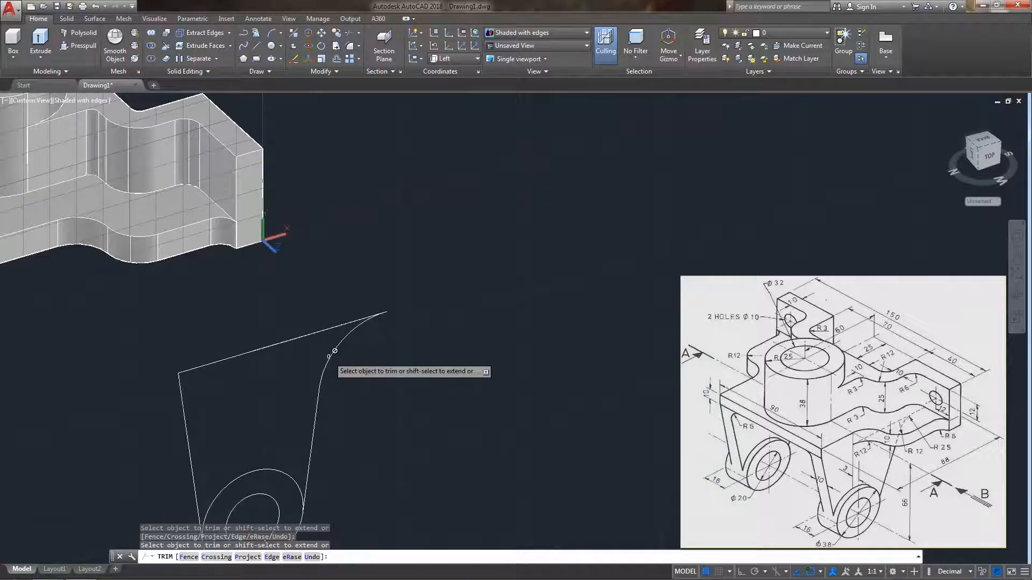
middle_click_drag(328, 373, 449, 305)
scroll(447, 347, "up", 2)
middle_click_drag(441, 360, 473, 347)
key("Escape")
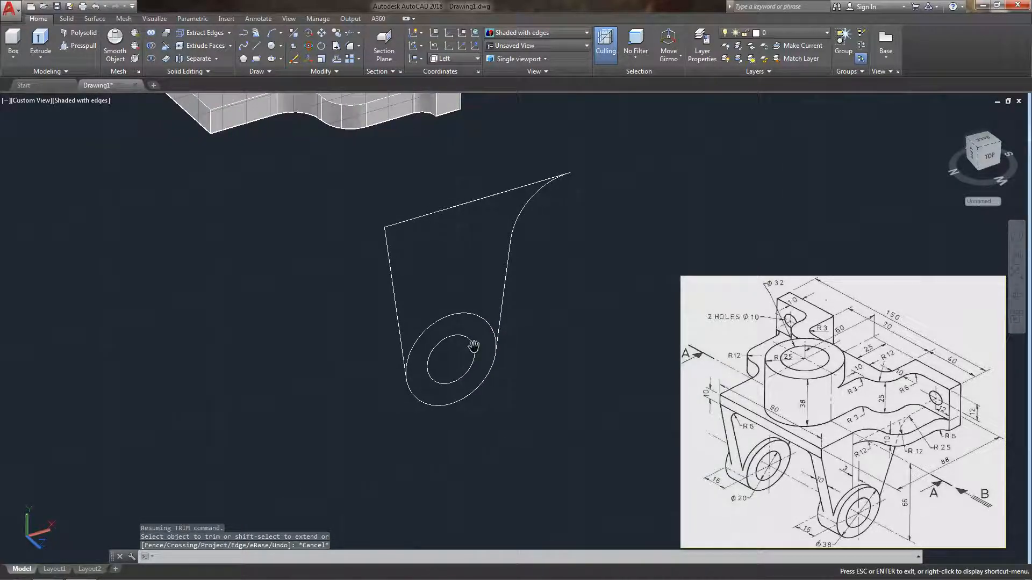
- Presspull the tapered leg area above the ring to a thickness of 10
left_click(1017, 295)
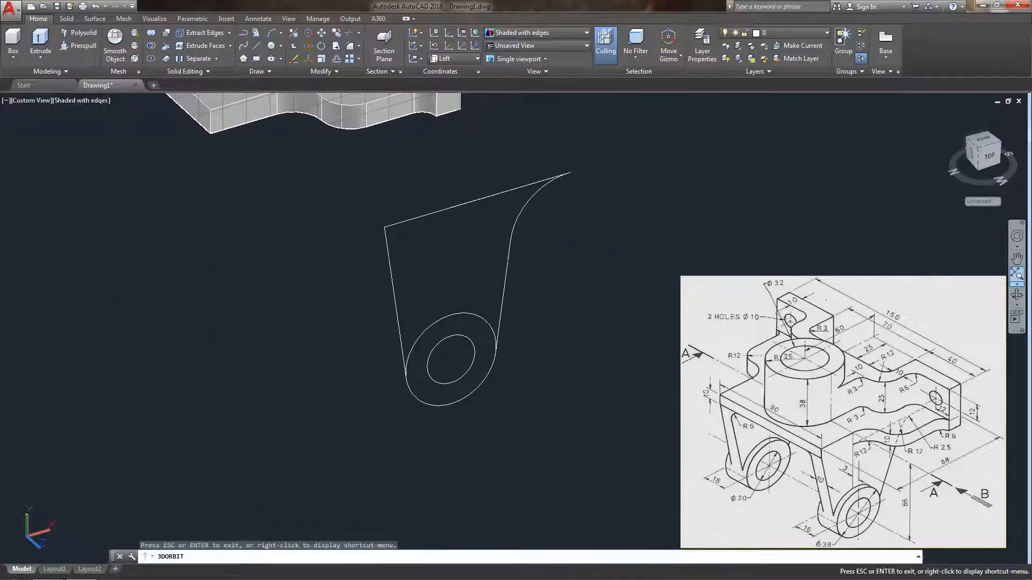
left_click_drag(437, 334, 490, 322)
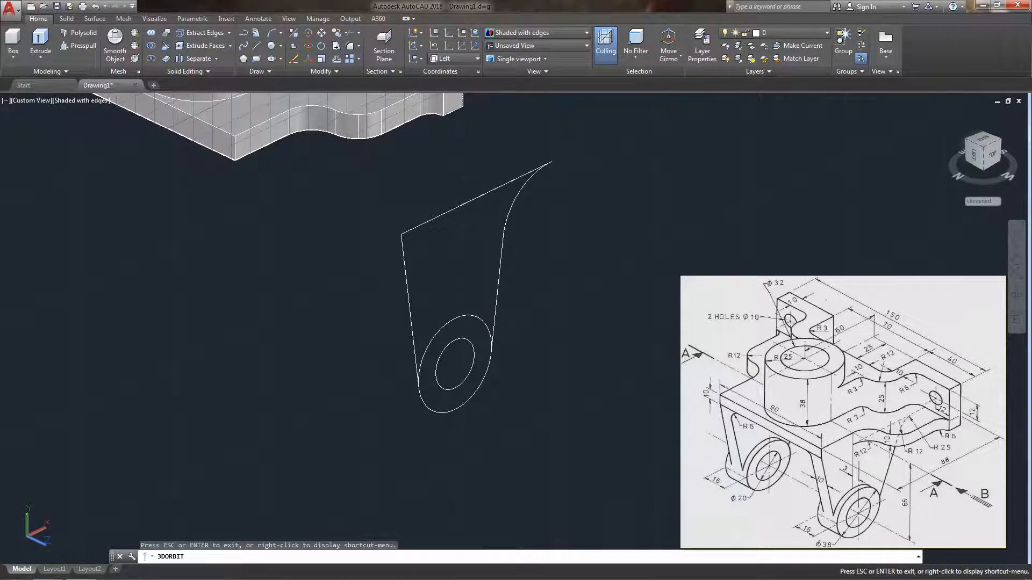
key("Escape")
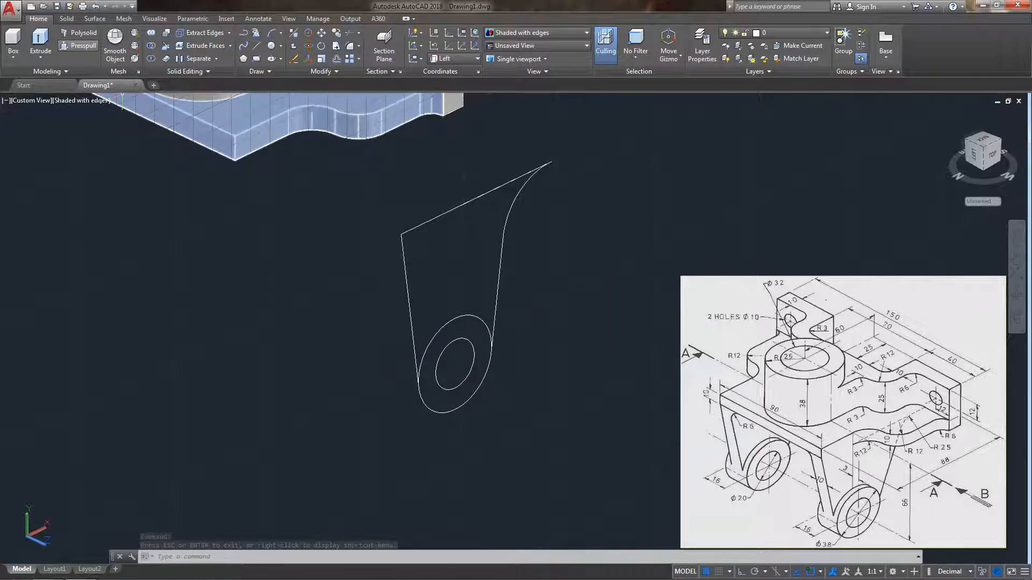
left_click(78, 45)
left_click(417, 293)
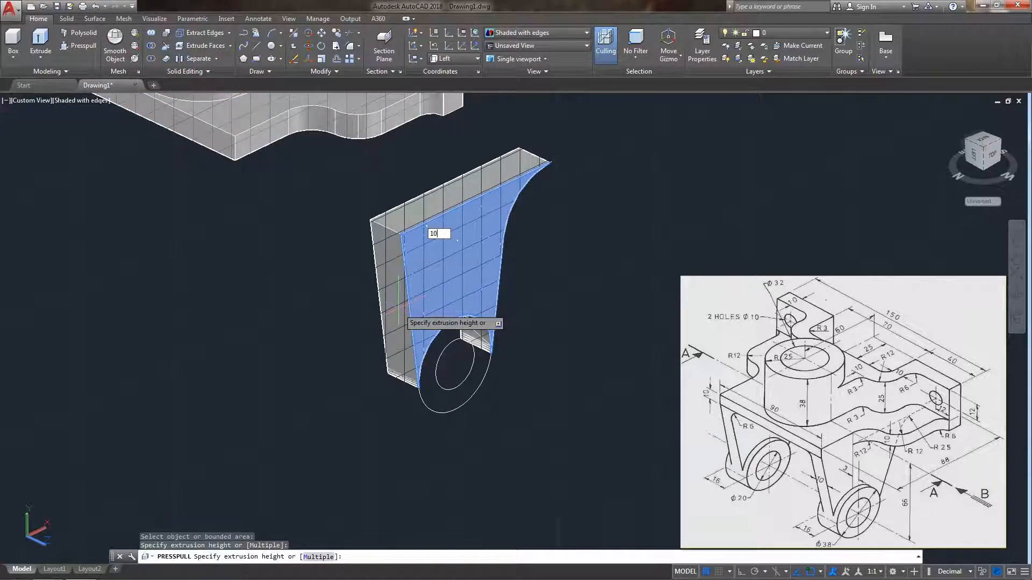
key("Return")
- Presspull the area between the two concentric circles by 16 to form the ring
scroll(386, 394, "up", 3)
middle_click_drag(413, 392, 341, 424)
left_click(402, 433)
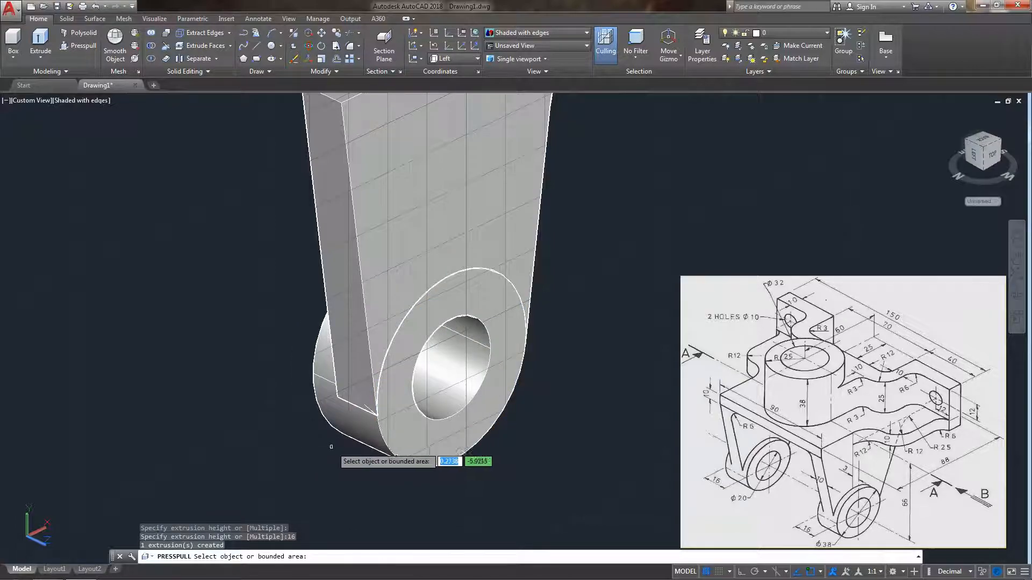
type("16")
key("Return")
- Move the ring 3 along its axis toward the leg's front face so it projects on both sides
left_click(409, 422)
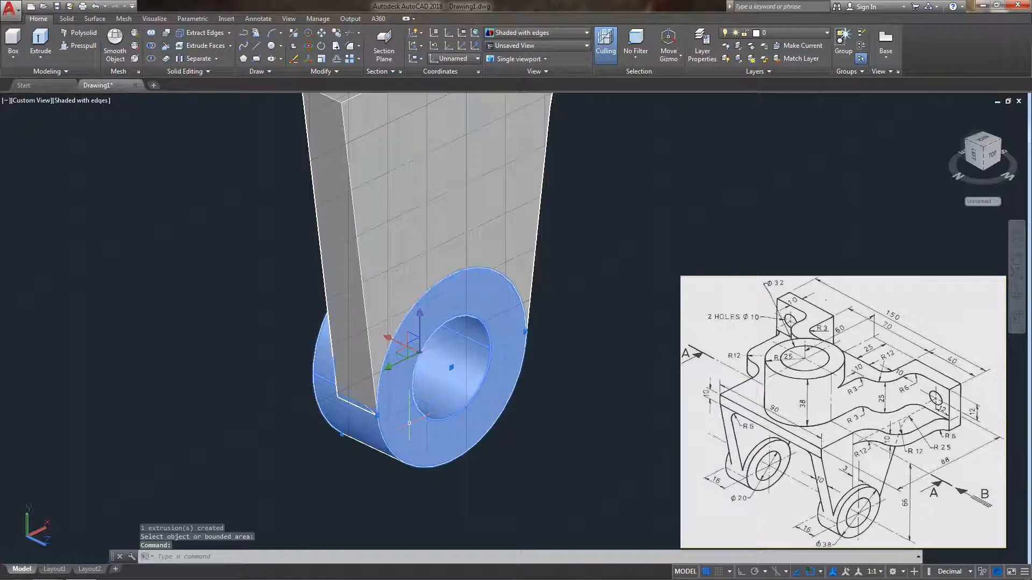
left_click(414, 350)
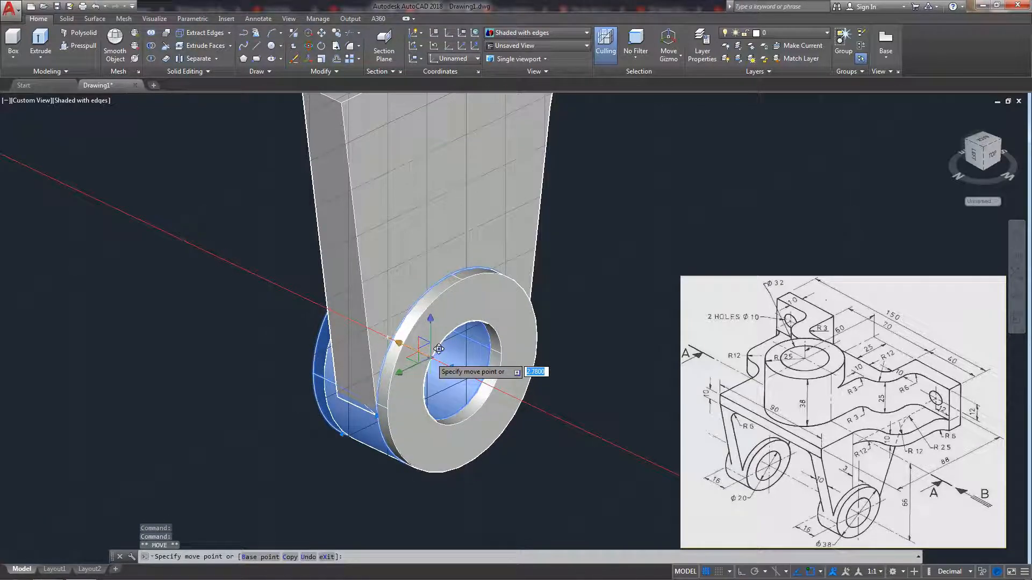
type("3")
key("Return")
scroll(439, 348, "down", 5)
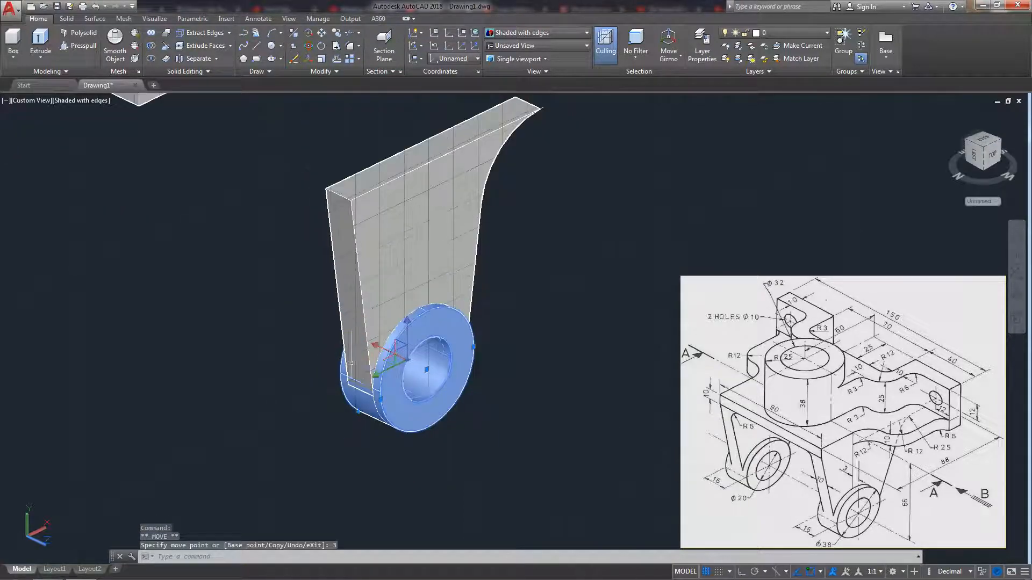
key("Escape")
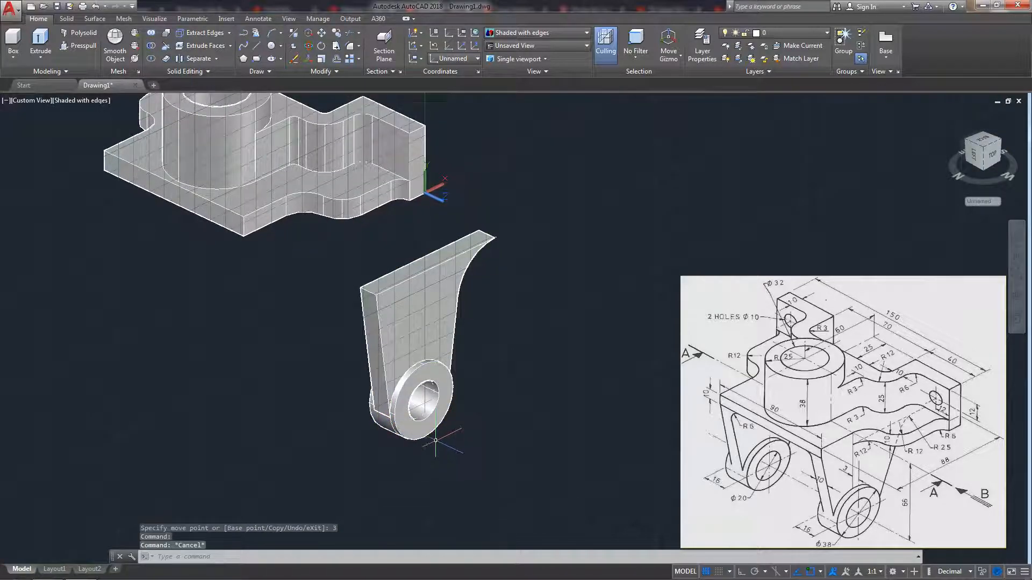
- Union the leg plate and the ring into a single solid
left_click(486, 438)
left_click(388, 319)
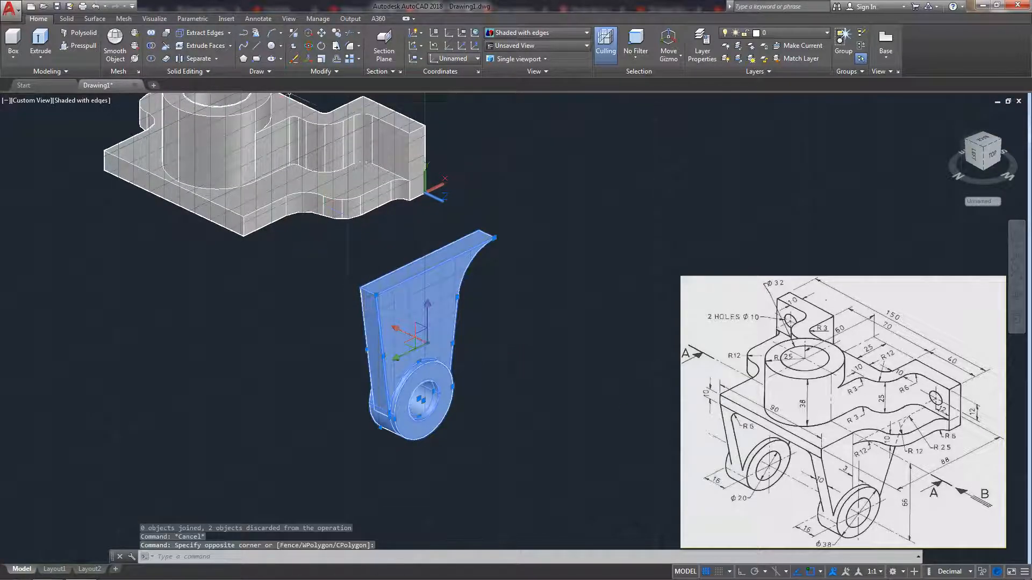
left_click(67, 19)
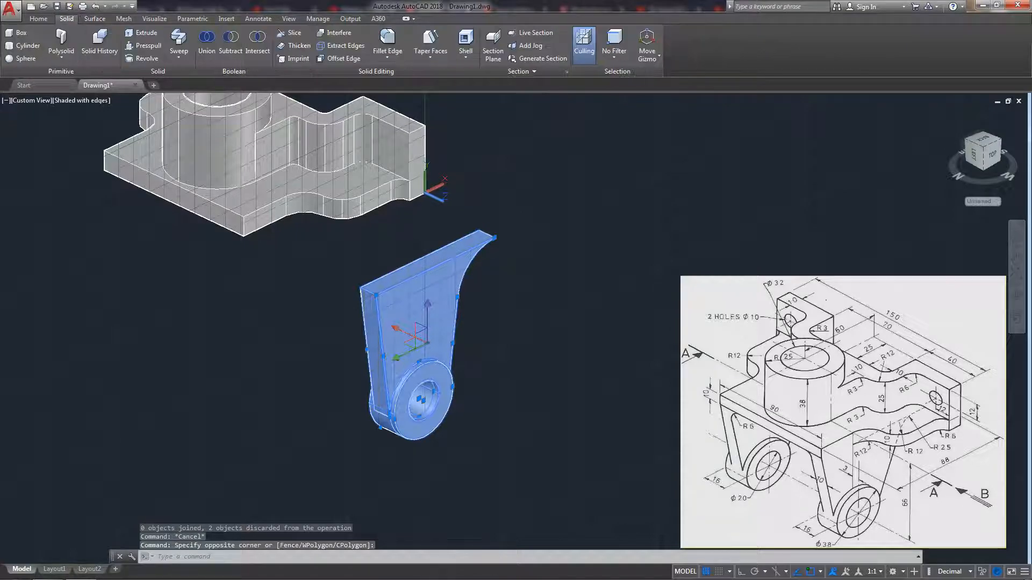
left_click(207, 41)
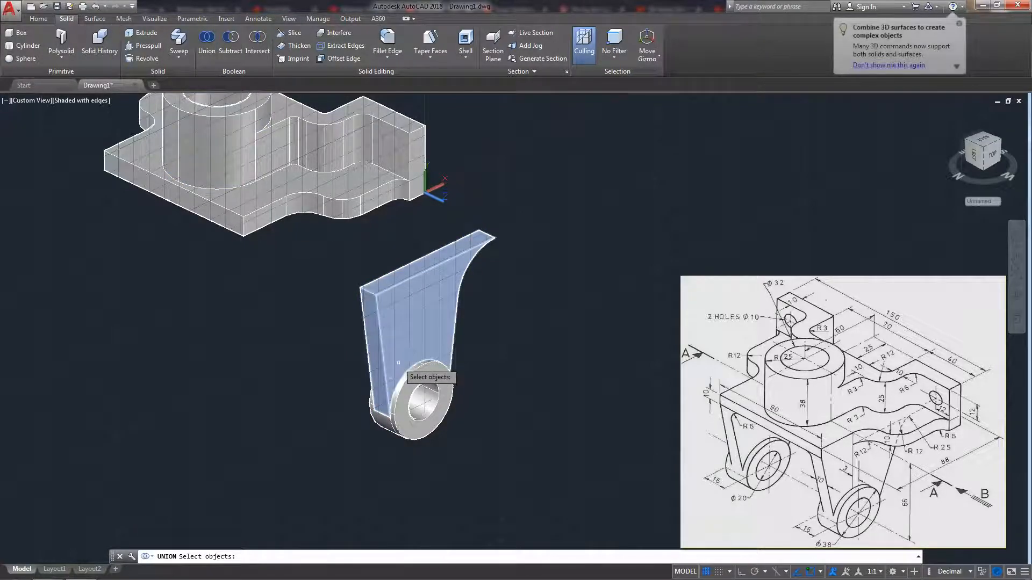
key("Escape")
left_click(414, 333)
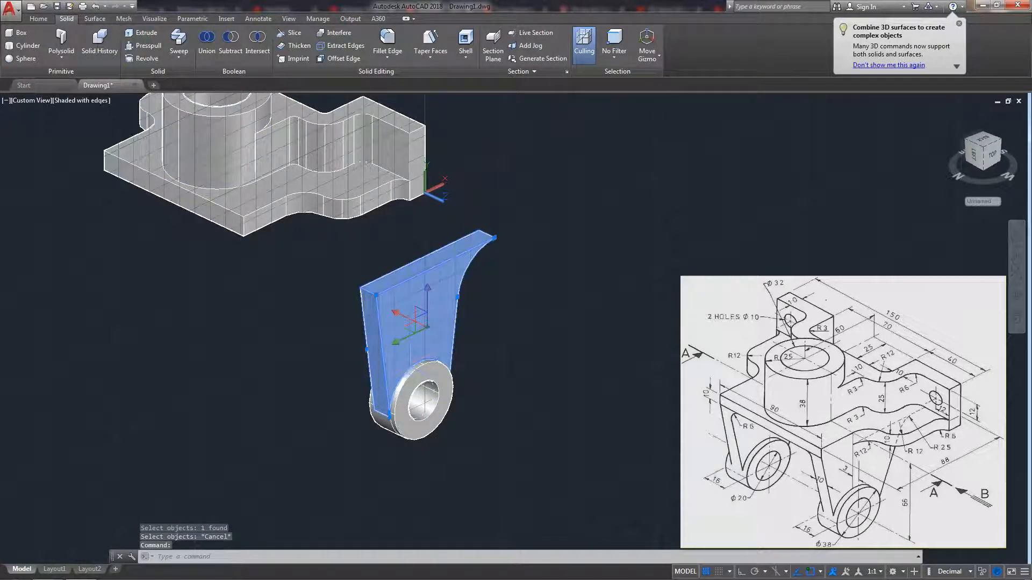
left_click(404, 391)
left_click(206, 41)
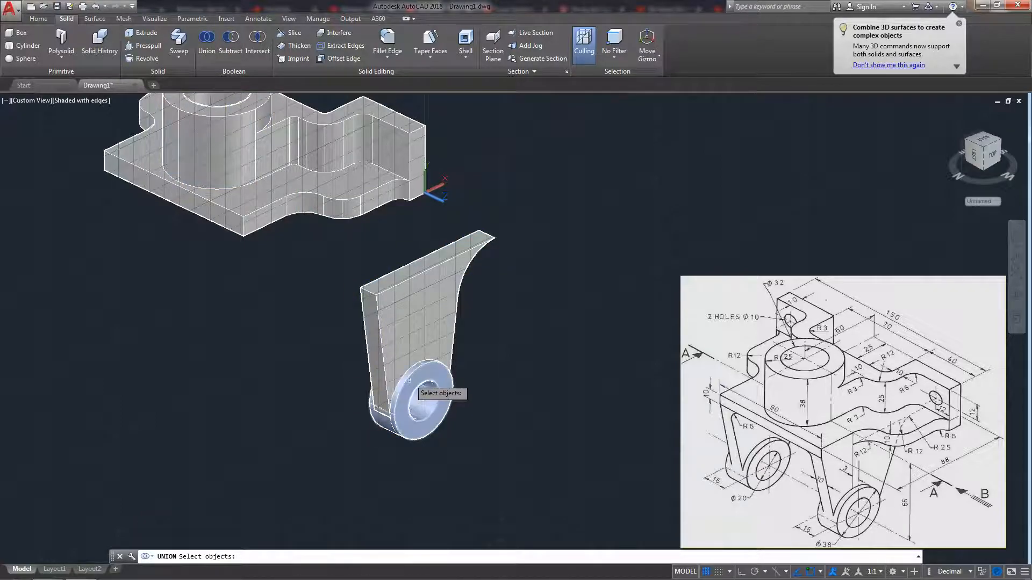
left_click(409, 374)
left_click(393, 371)
left_click(381, 388)
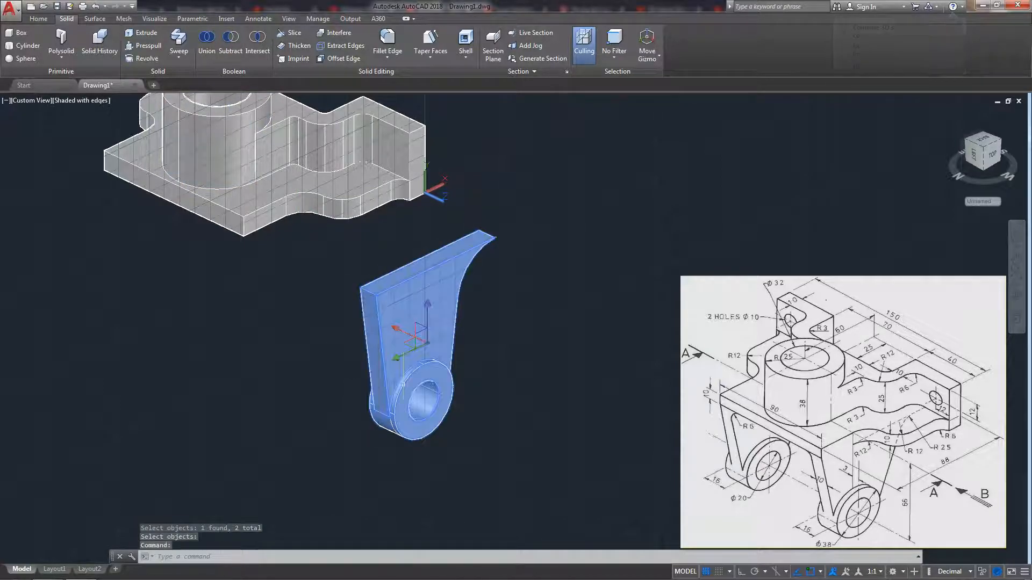
- Move the leg by its outer top corner onto the lower front corner of the base plate
middle_click_drag(289, 337, 326, 357)
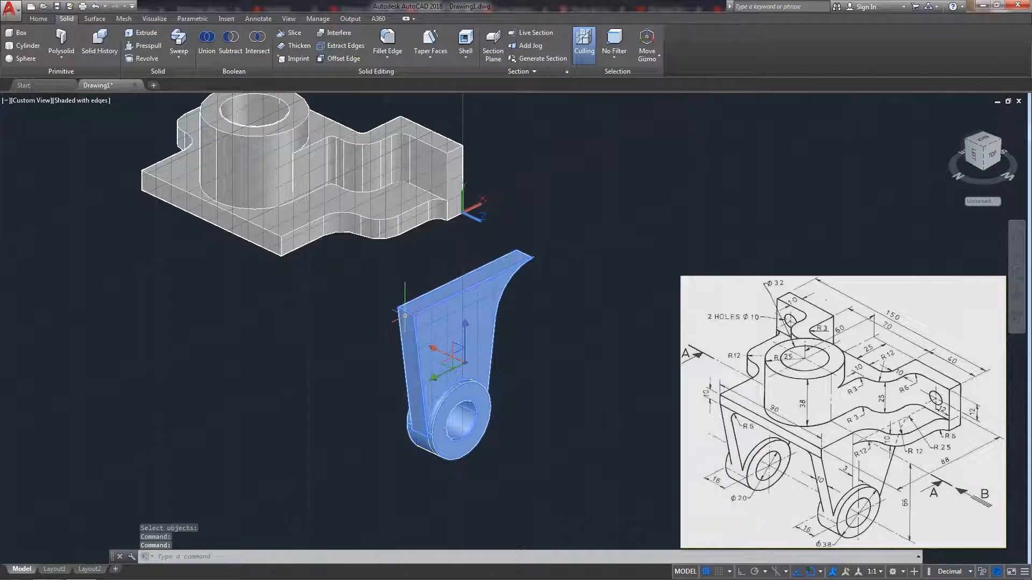
left_click(38, 19)
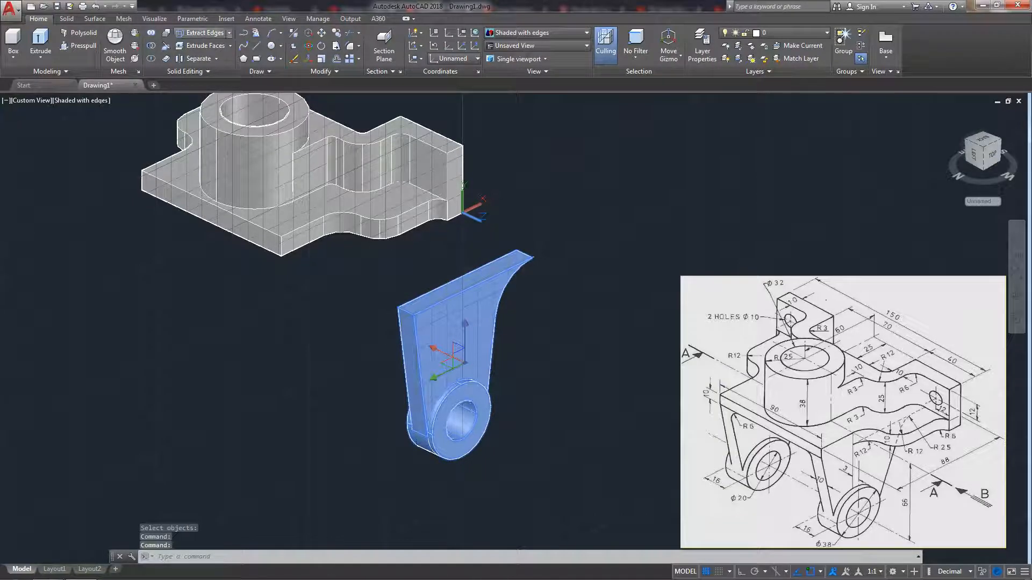
left_click(308, 33)
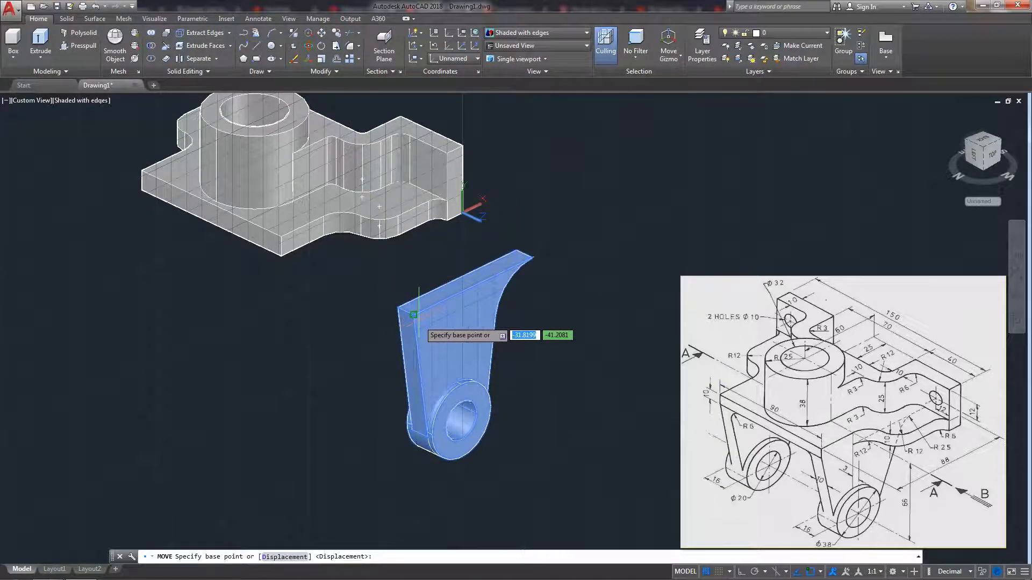
left_click(422, 306)
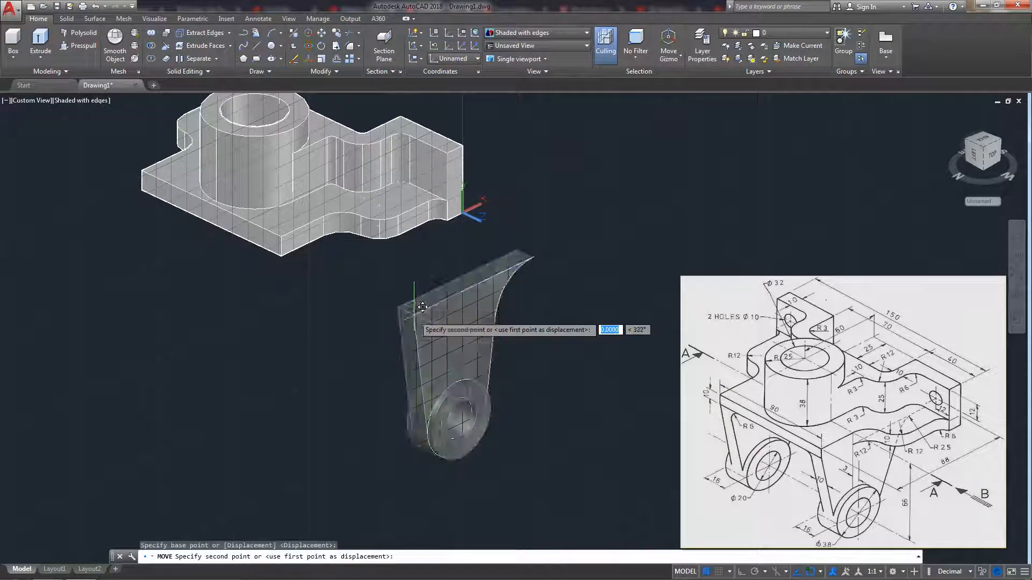
left_click(280, 248)
- Erase the leftover leg profile lines and circles beside the model
middle_click_drag(317, 309, 338, 312)
left_click(591, 463)
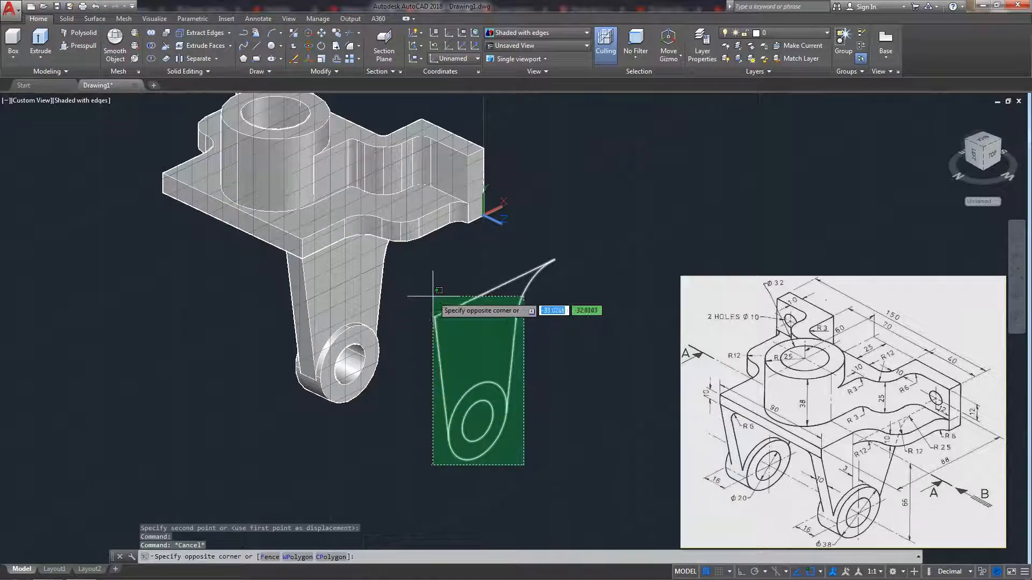
left_click(433, 297)
key("Delete")
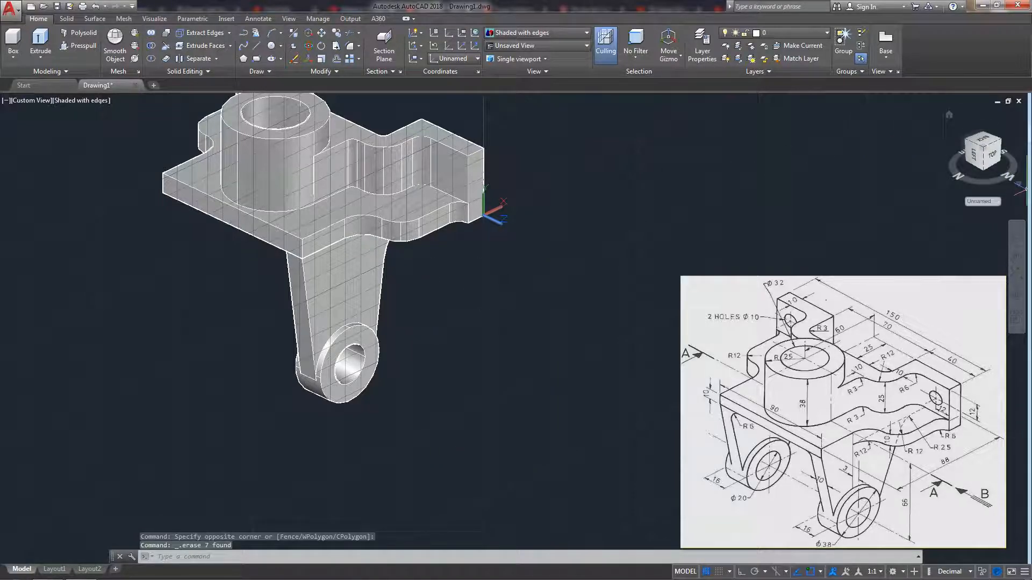
- Copy the attached leg with its ring to a free spot below the base plate
left_click(1016, 294)
middle_click_drag(511, 327, 306, 357, "shift")
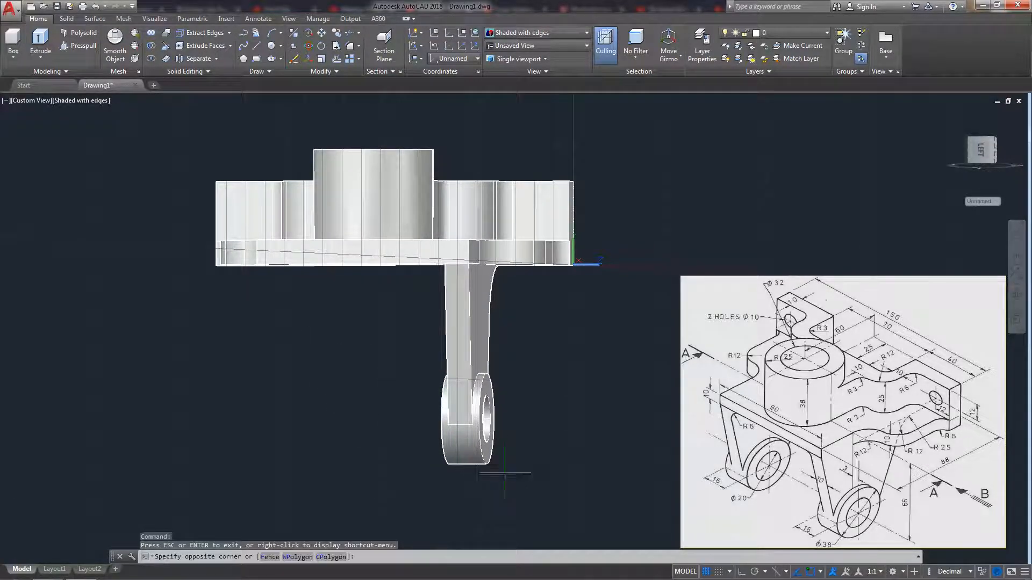
left_click(505, 473)
middle_click_drag(398, 360, 403, 378)
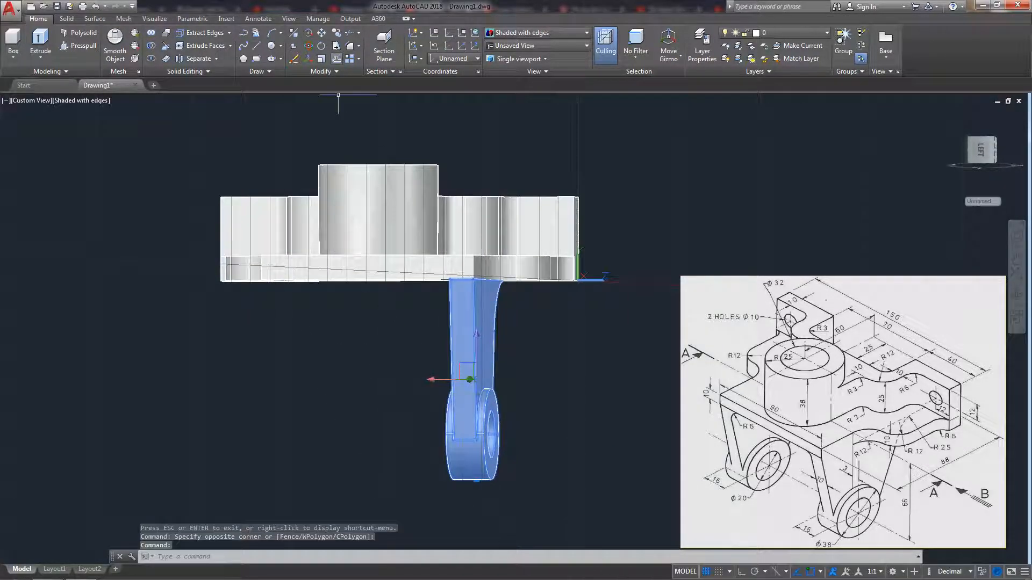
left_click(336, 33)
left_click(227, 390)
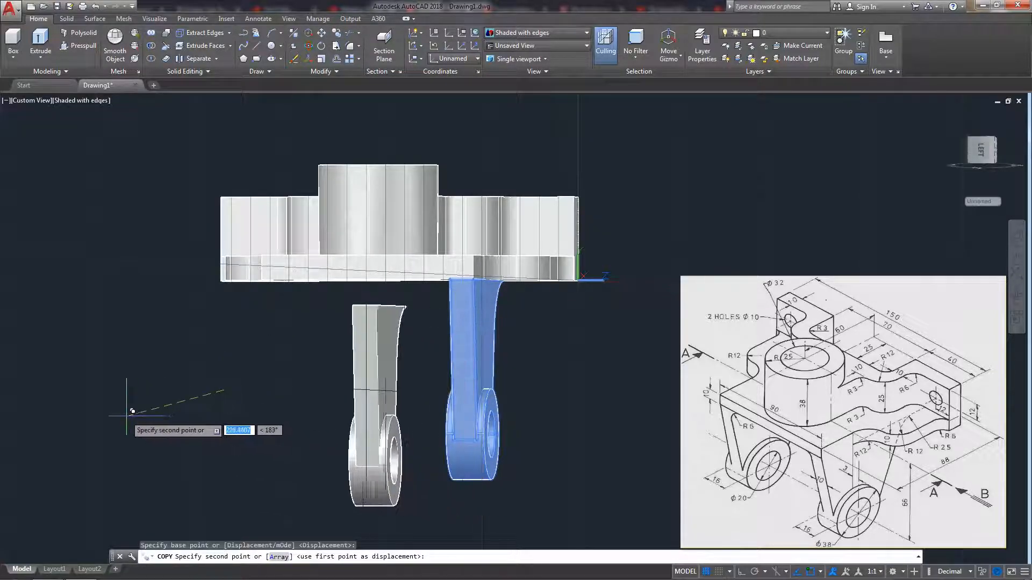
key("Escape")
middle_click_drag(215, 418, 239, 403)
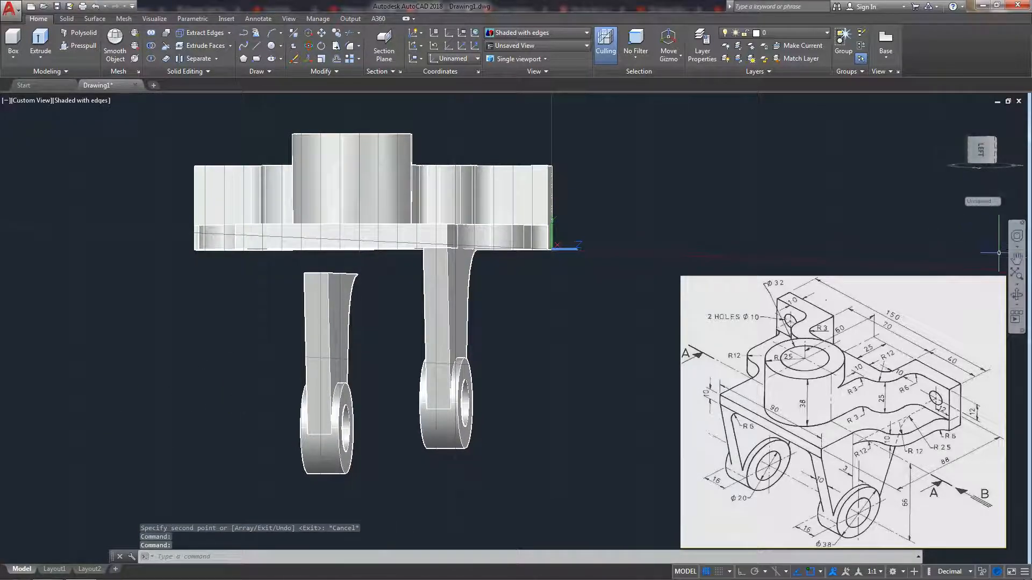
- Move the copied leg by its outer top corner onto the lower corner at the base plate's opposite end
left_click(1017, 295)
left_click_drag(516, 291, 514, 341)
key("Escape")
left_click(317, 453)
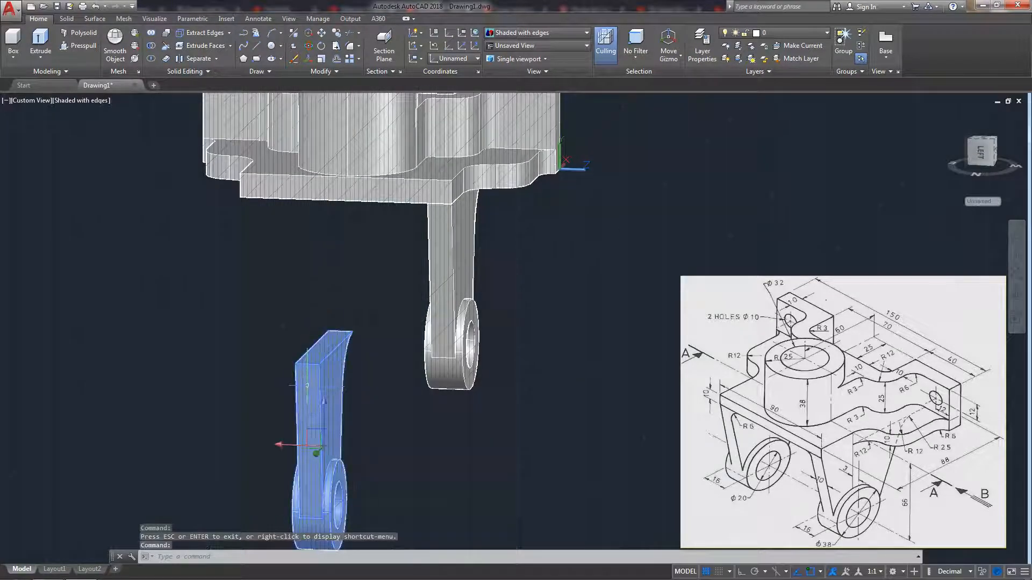
left_click(322, 33)
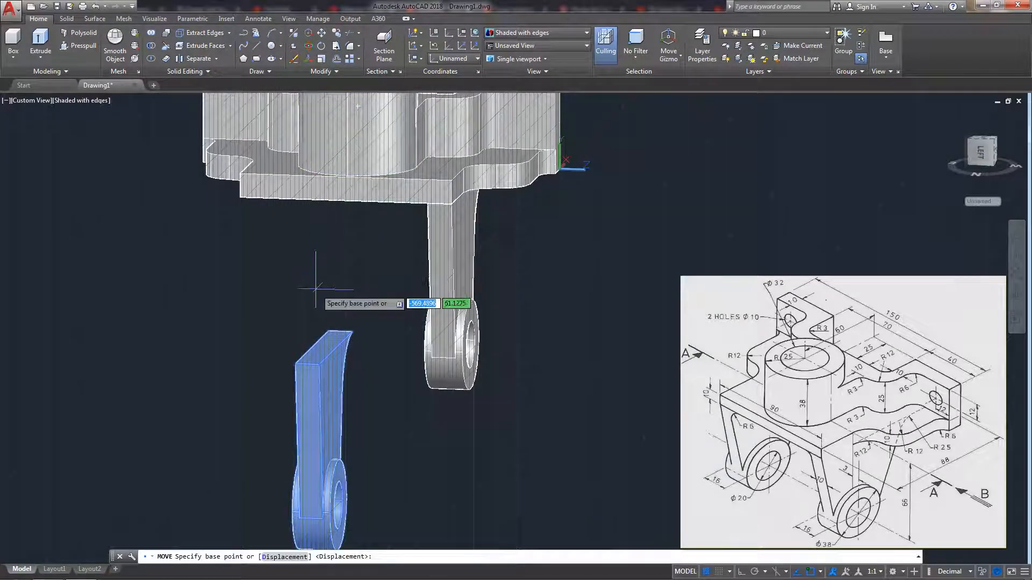
left_click(296, 365)
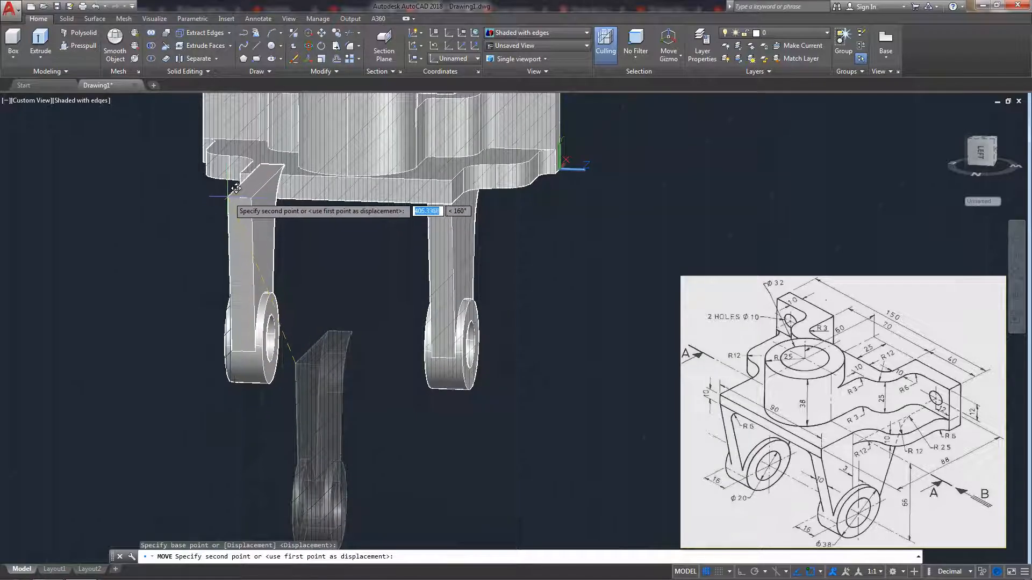
left_click(240, 197)
middle_click_drag(295, 221, 248, 244)
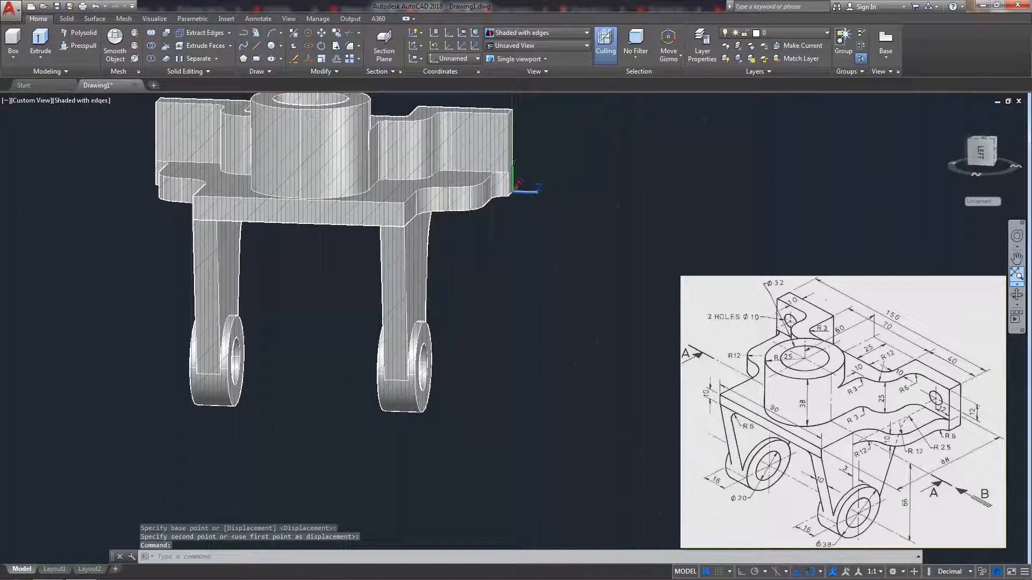
- Turn off the grid display behind the bracket model
left_click(1017, 295)
mouse_move(559, 323)
left_mouse_down()
mouse_move(479, 309)
mouse_move(639, 287)
mouse_move(516, 307)
mouse_move(511, 336)
mouse_move(530, 341)
left_mouse_up()
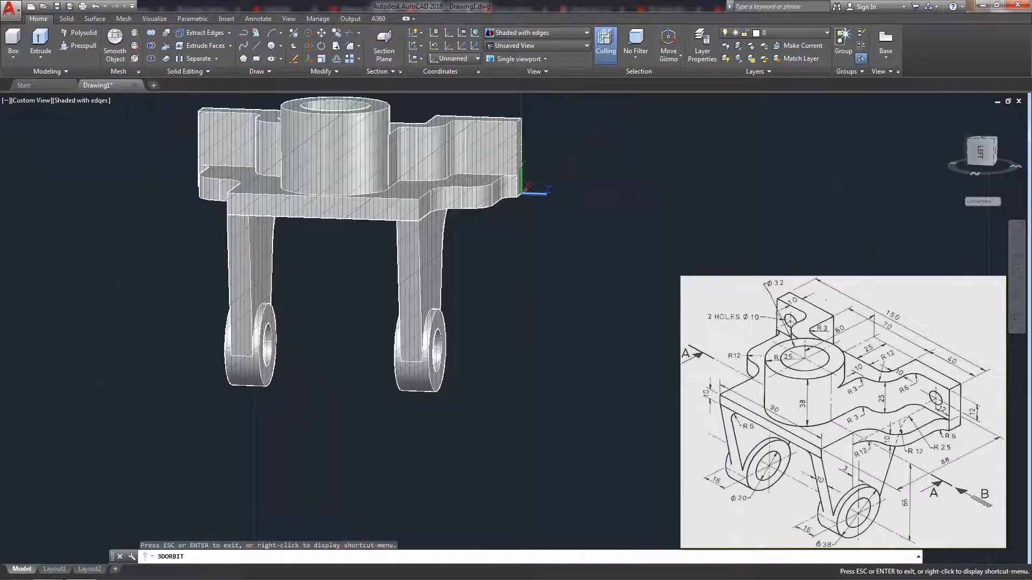
middle_click_drag(562, 189, 550, 256)
key("Escape")
key("Escape")
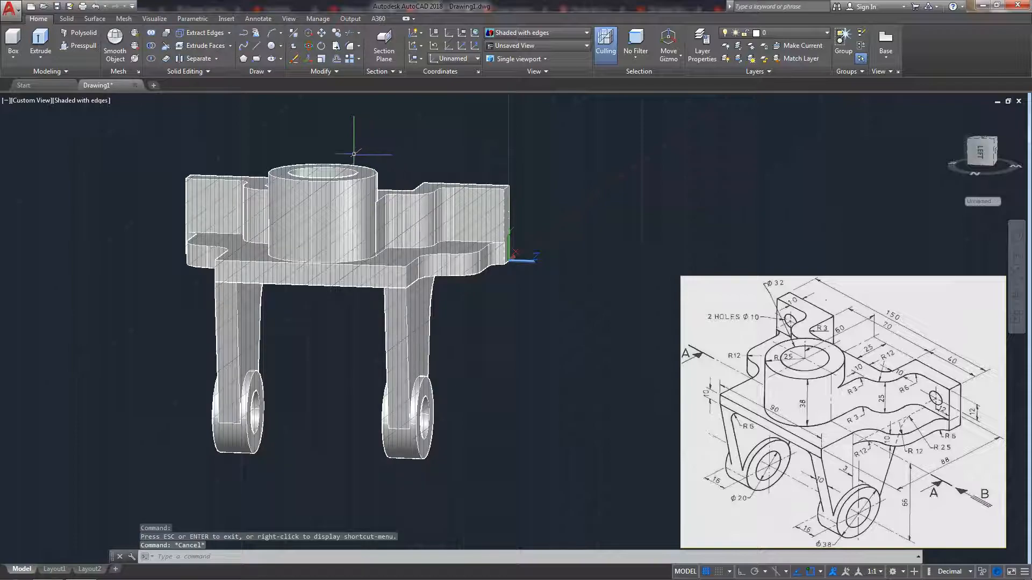
key("F7")
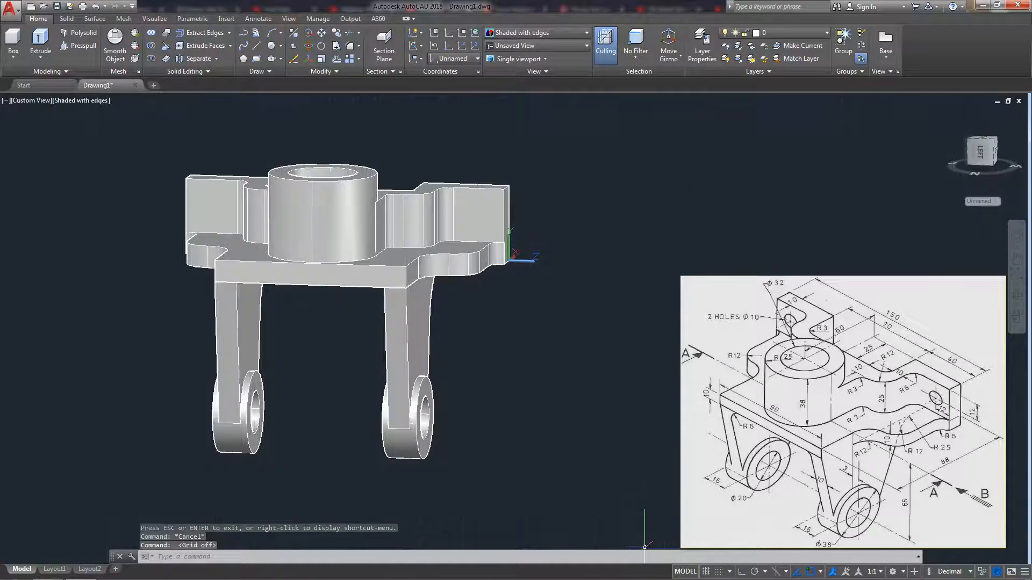
middle_click_drag(514, 375, 523, 401)
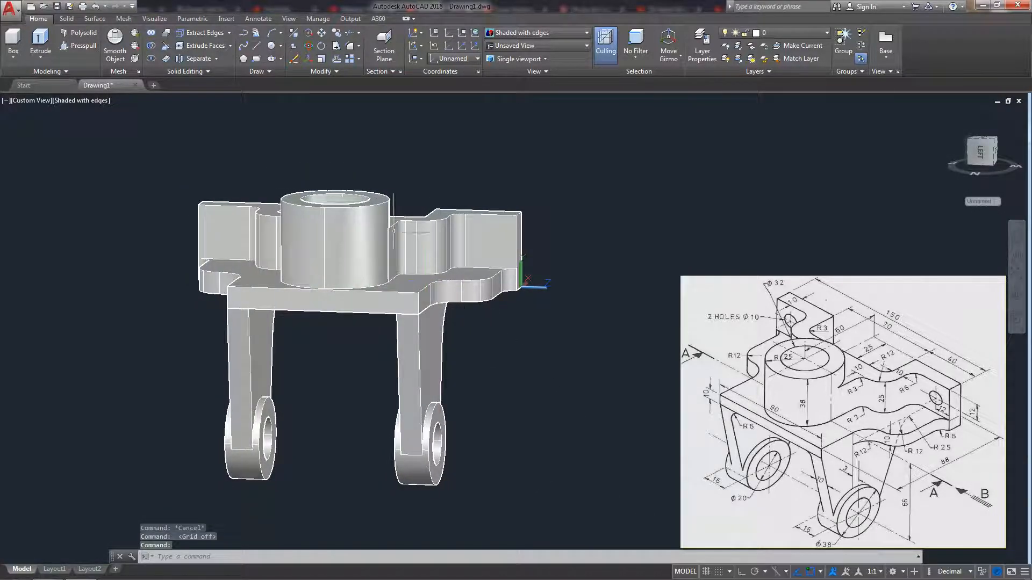
- Union the upright wall, the central cylinder, the base plate and both ringed legs into one solid
left_click(66, 19)
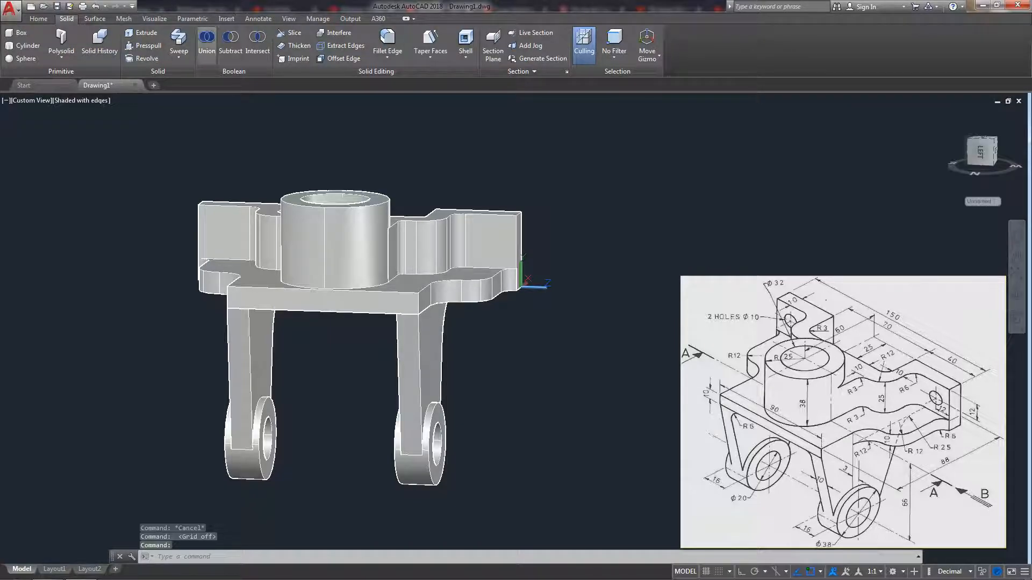
left_click(206, 38)
left_click(243, 225)
left_click(311, 245)
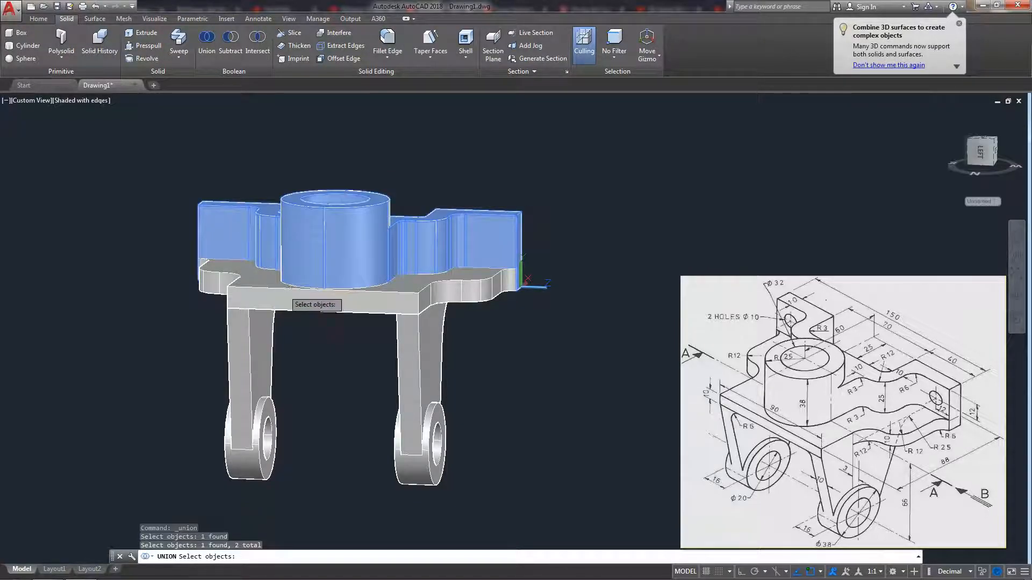
left_click(288, 291)
left_click(242, 349)
left_click(428, 383)
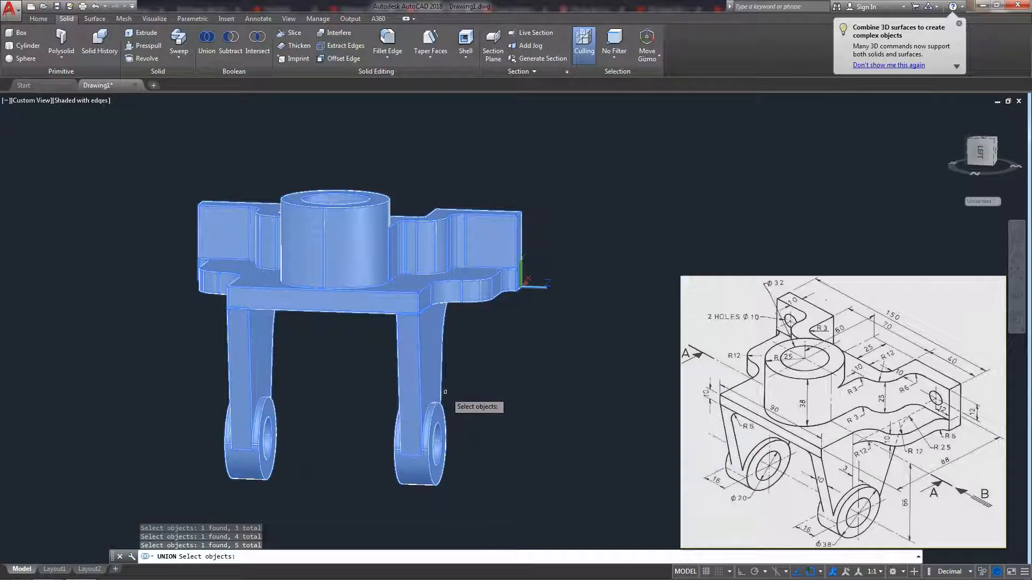
key("Return")
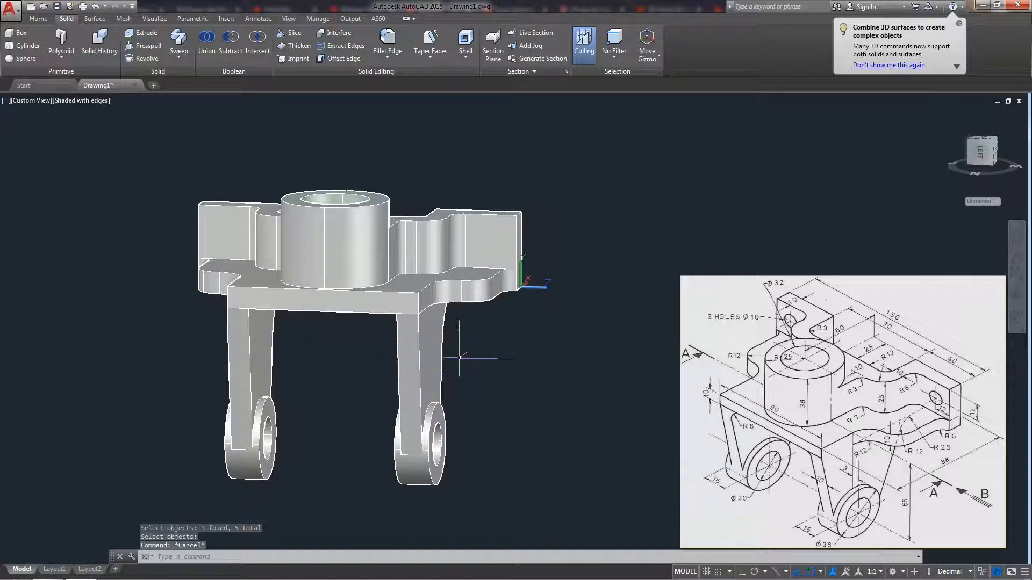
- Fillet the inner edge where the first leg meets the underside of the base plate with radius 5
left_click(1016, 295)
left_click_drag(377, 306, 355, 223)
left_click_drag(506, 149, 445, 160)
key("Escape")
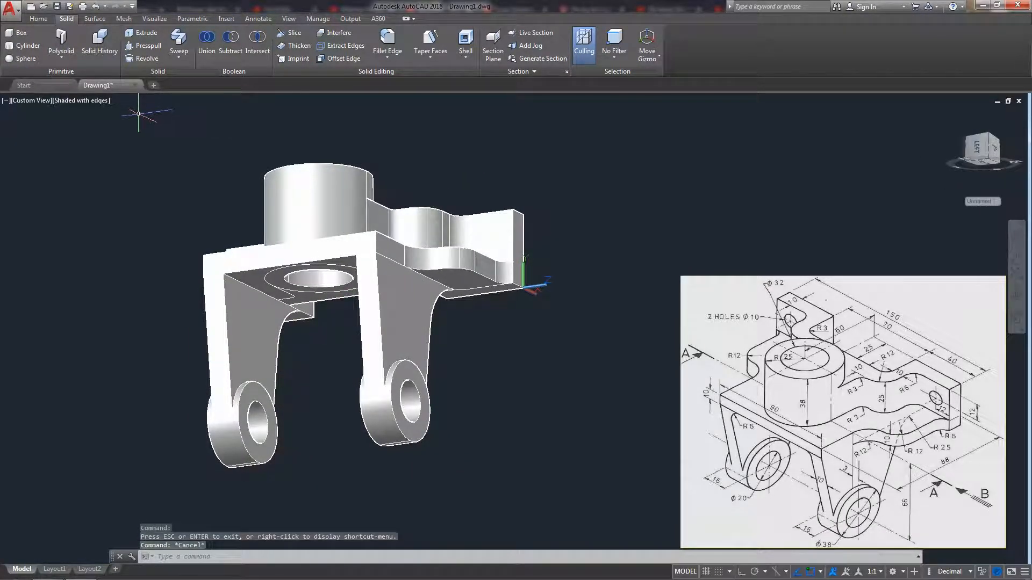
left_click(95, 18)
middle_click_drag(216, 144, 167, 152)
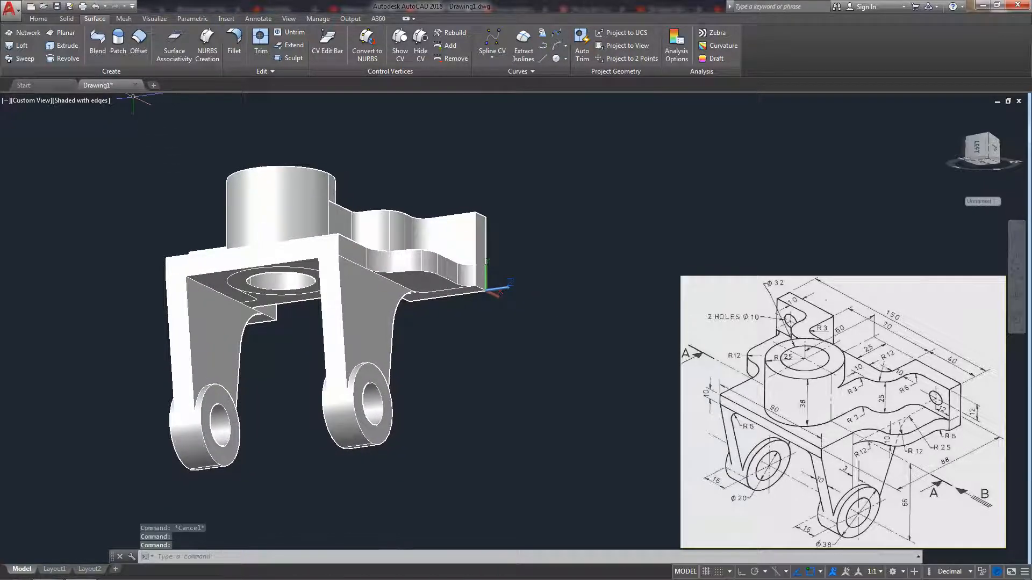
left_click(67, 19)
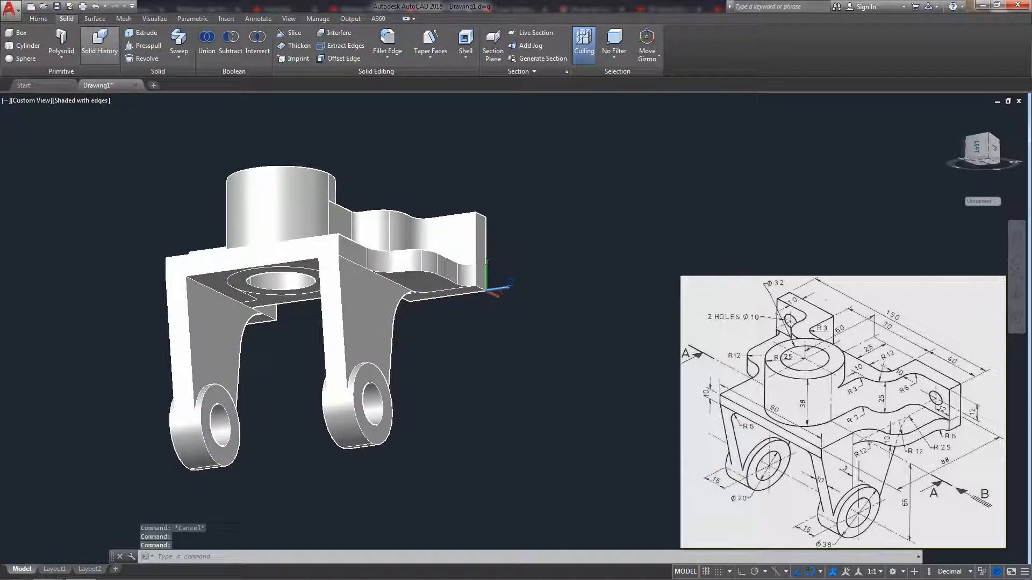
left_click(387, 43)
scroll(231, 311, "up", 5)
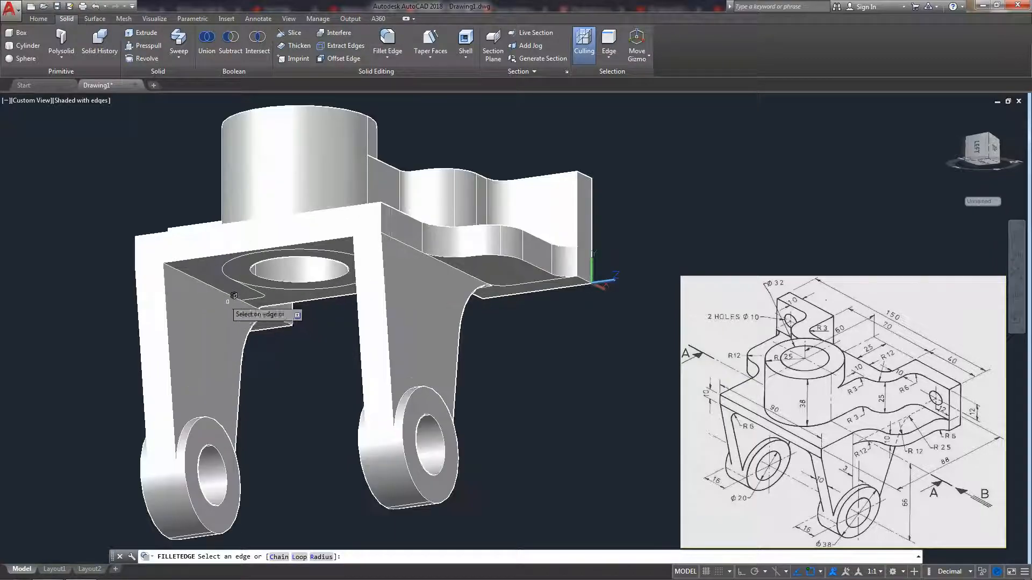
middle_click_drag(166, 260, 213, 329)
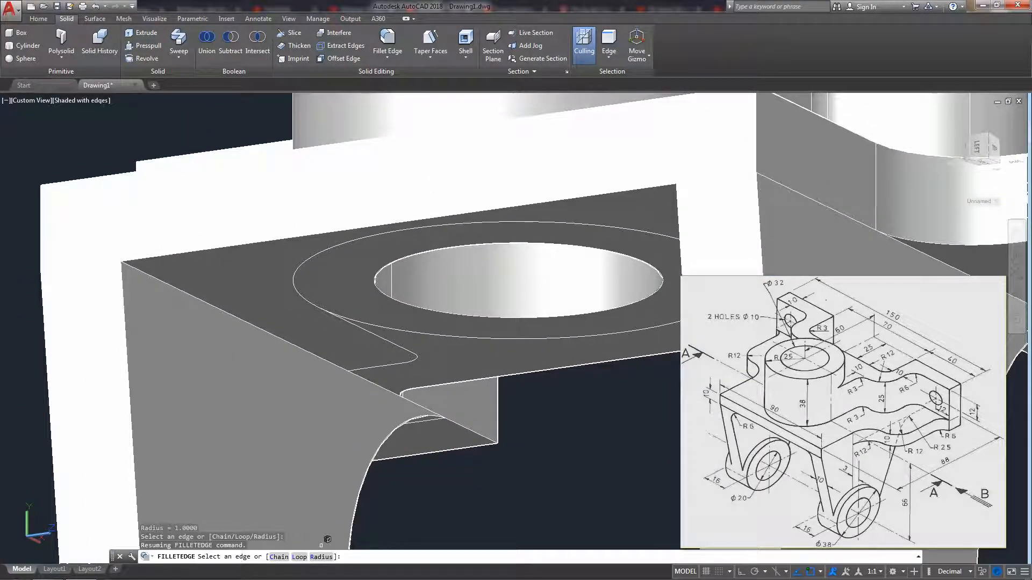
type("R")
key("Return")
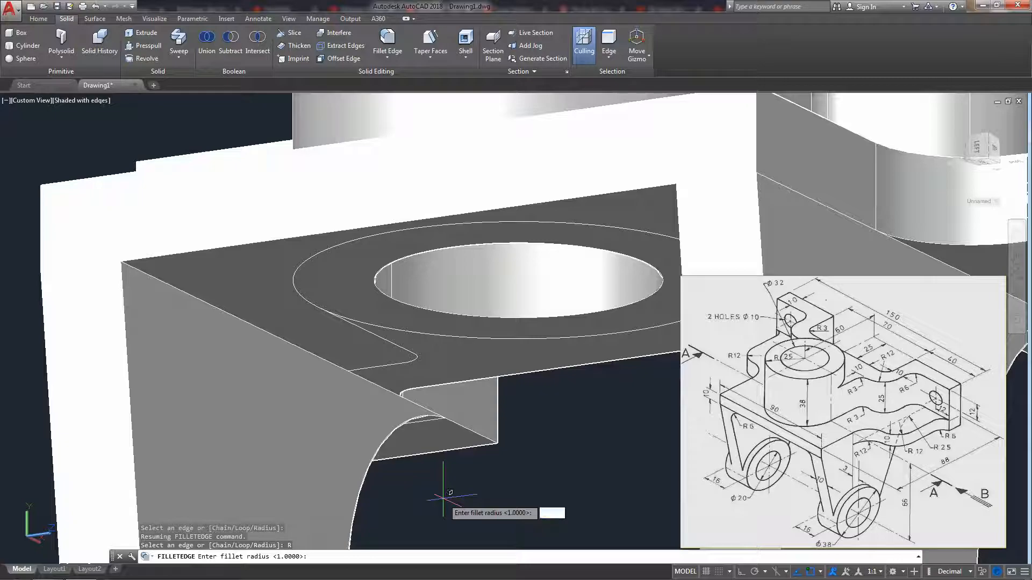
key("Return")
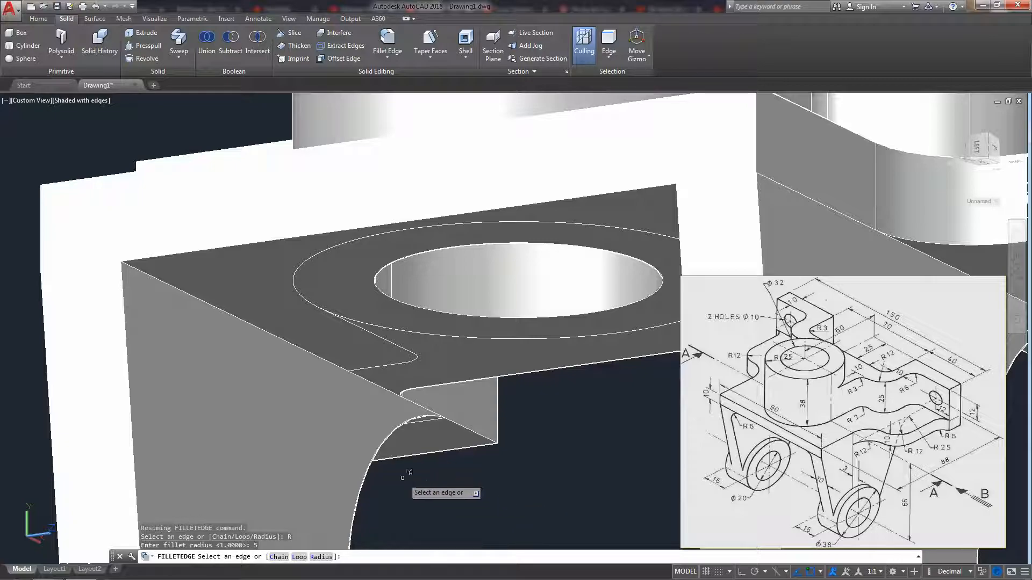
left_click(299, 347)
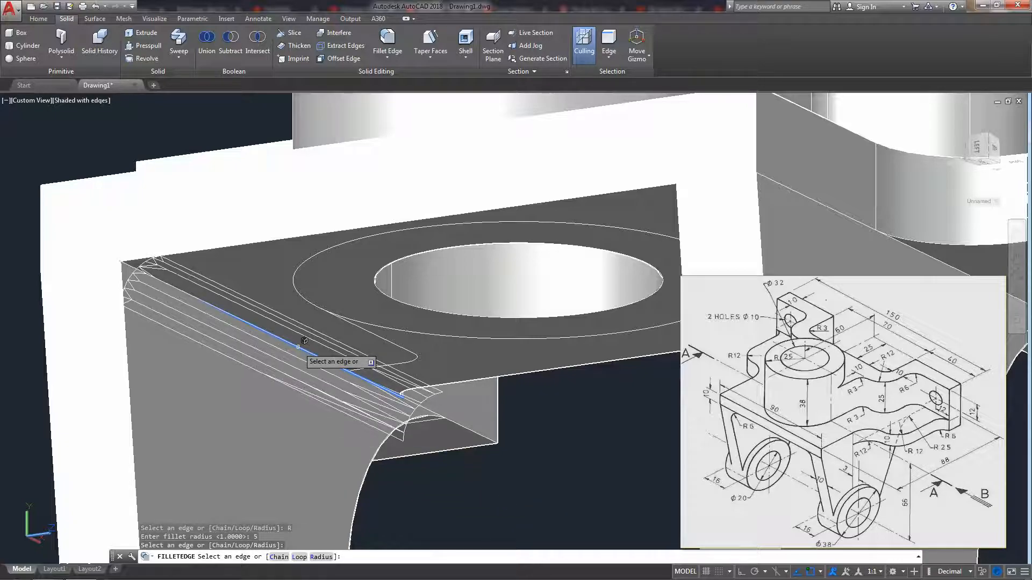
key("Return")
key("Return")
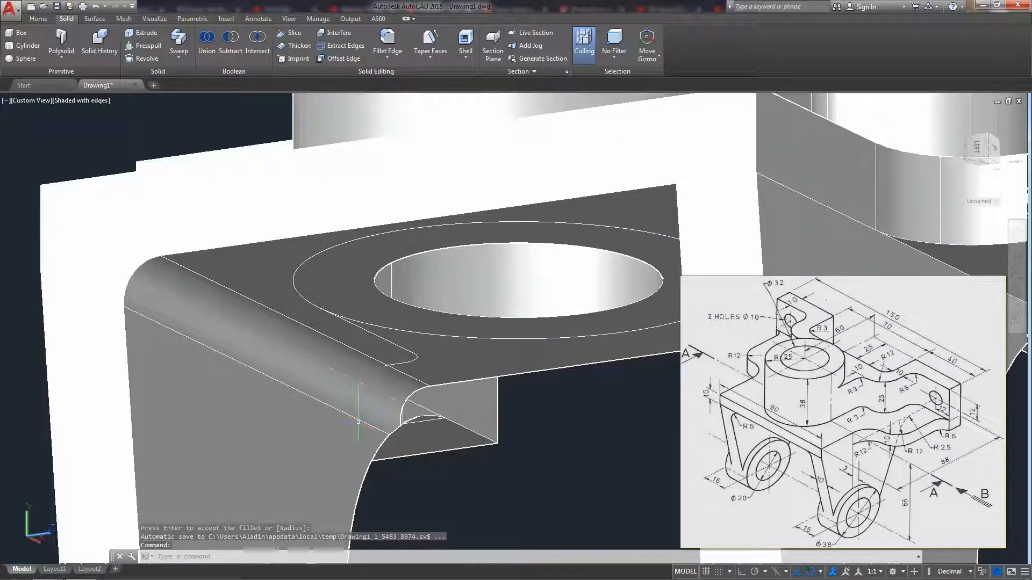
- Fillet the inner edge where the opposite leg meets the underside of the base plate, also with radius 5
scroll(358, 421, "down", 10)
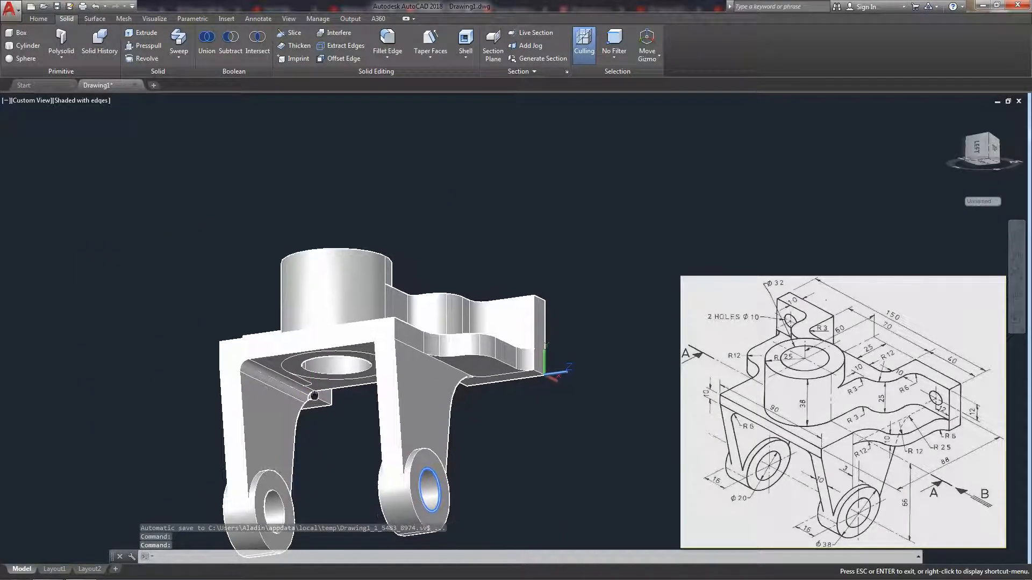
middle_click_drag(314, 395, 306, 370)
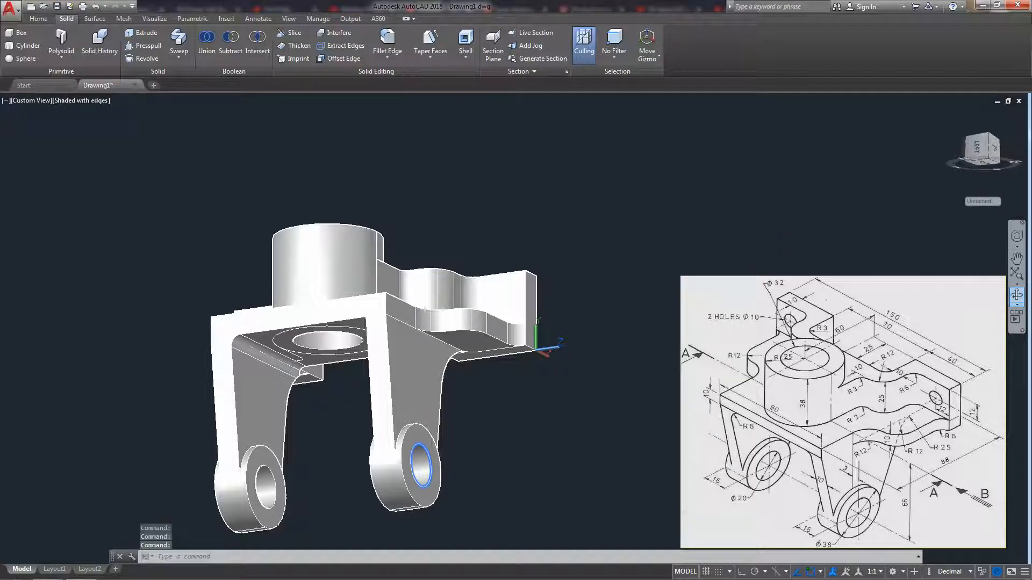
left_click(1017, 295)
left_click_drag(420, 387, 524, 373)
middle_click_drag(562, 271, 491, 279)
scroll(430, 398, "up", 3)
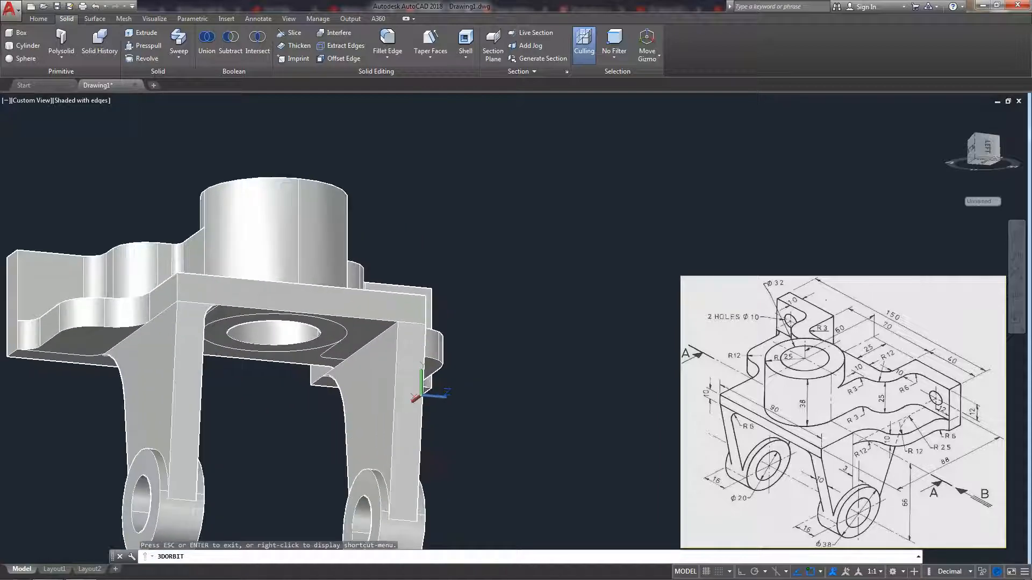
scroll(391, 367, "up", 3)
middle_click_drag(315, 369, 315, 403)
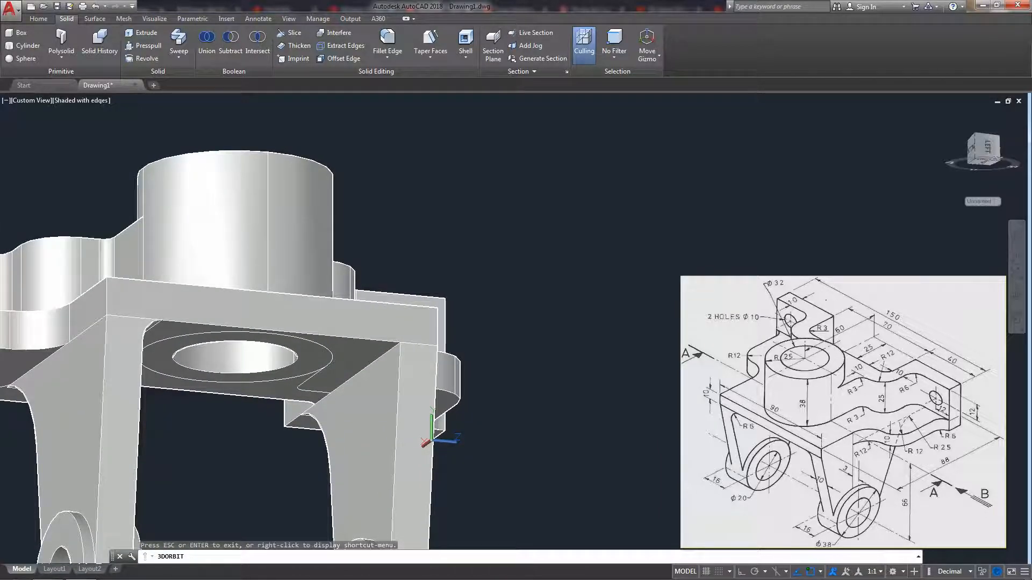
left_click(387, 43)
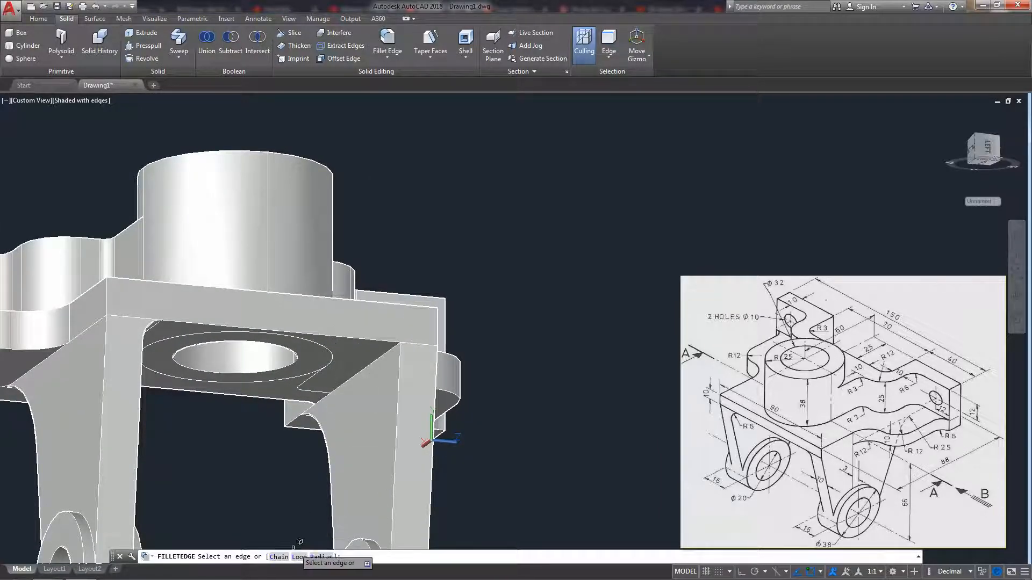
type("r")
key("Return")
key("Return")
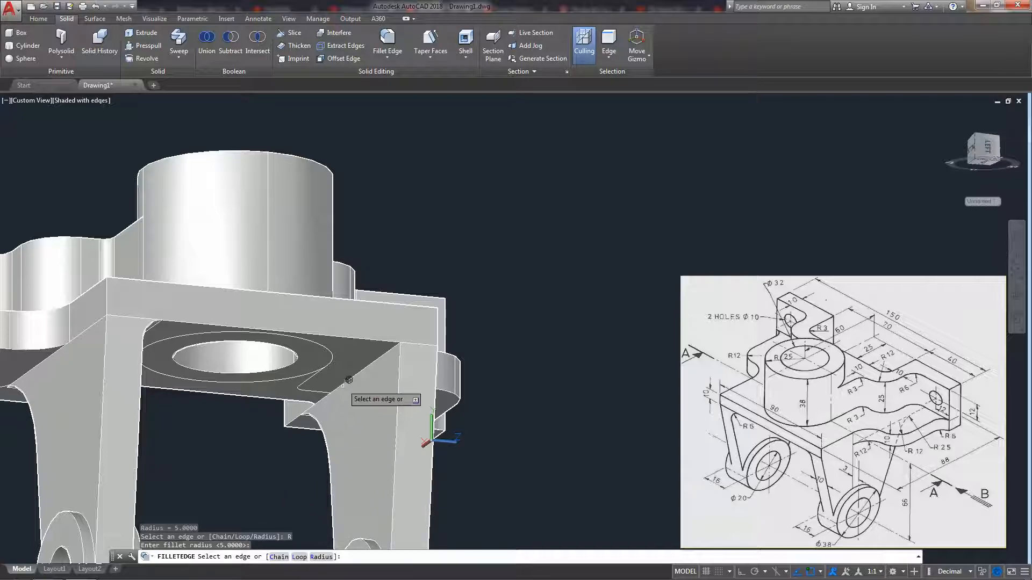
left_click(358, 372)
key("Return")
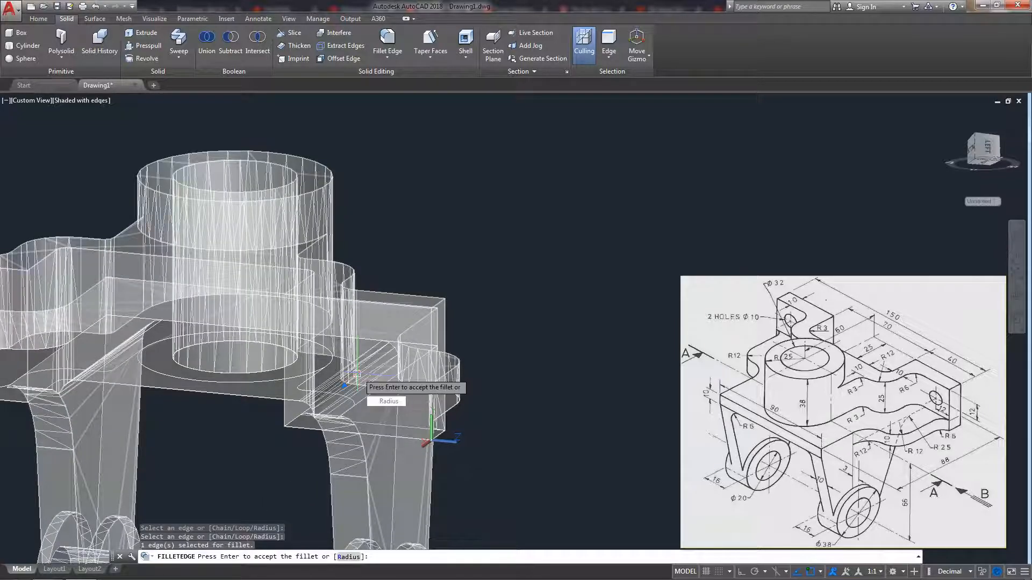
middle_click_drag(445, 263, 425, 282)
key("Return")
key("Escape")
- On the wall's flat end face, draw a 12-unit line inward from the outer vertical edge's midpoint, then a perpendicular line up to the top edge
left_click(1016, 294)
left_click_drag(537, 317, 420, 400)
scroll(449, 292, "down", 1)
middle_click_drag(449, 292, 471, 303)
key("Escape")
scroll(505, 290, "up", 3)
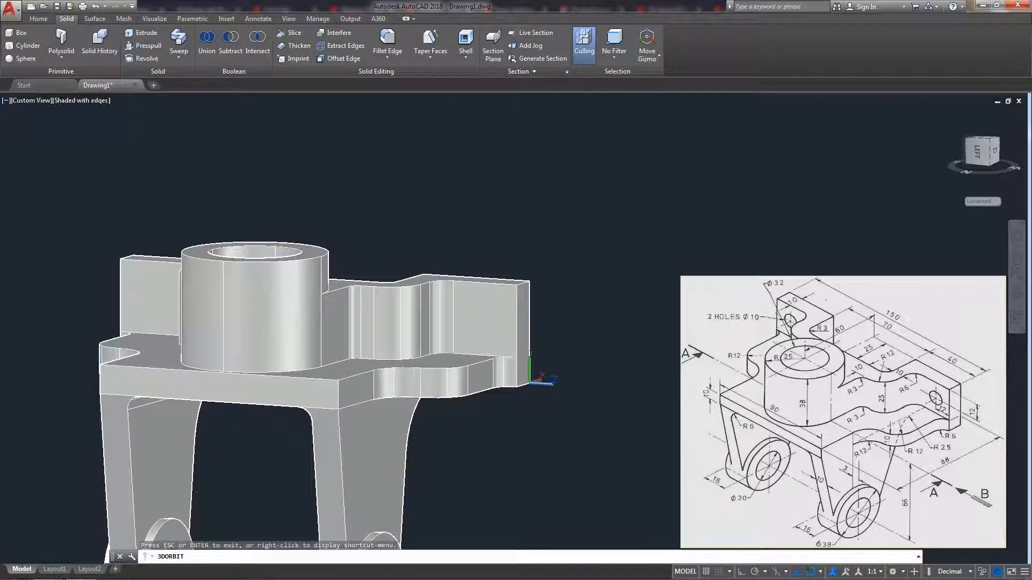
key("Escape")
key("Escape")
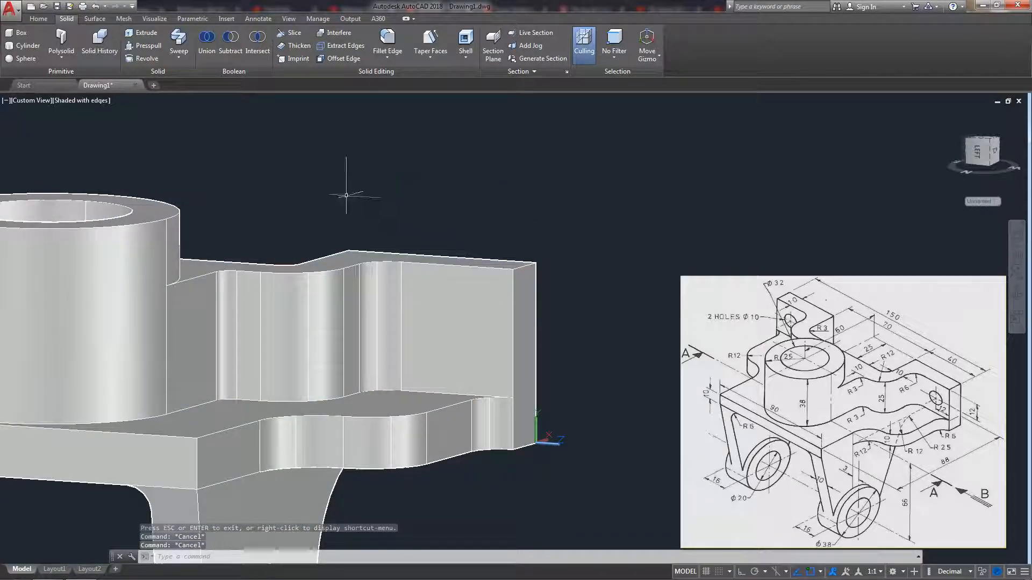
left_click(38, 18)
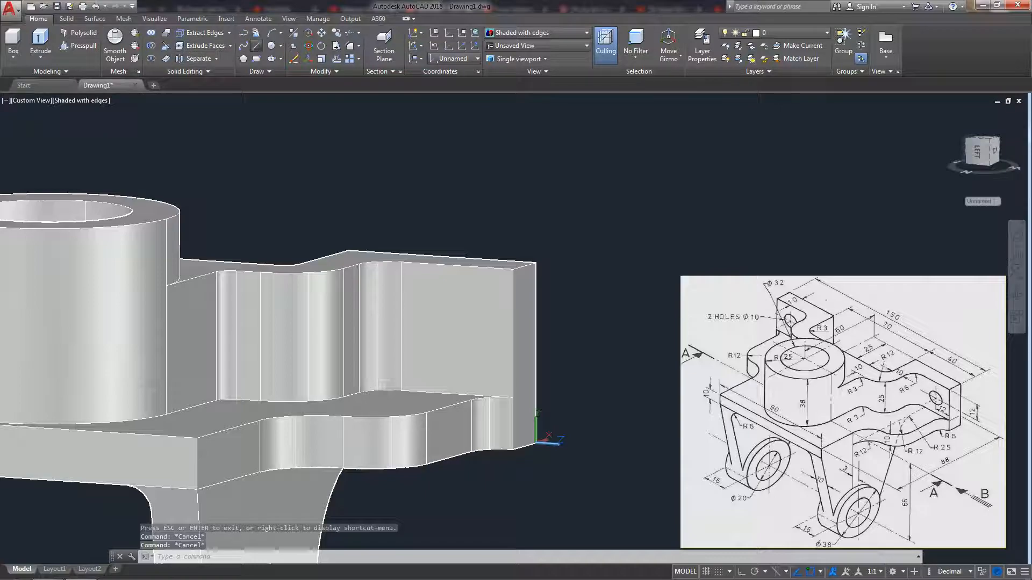
left_click(257, 45)
middle_click_drag(429, 197, 422, 189)
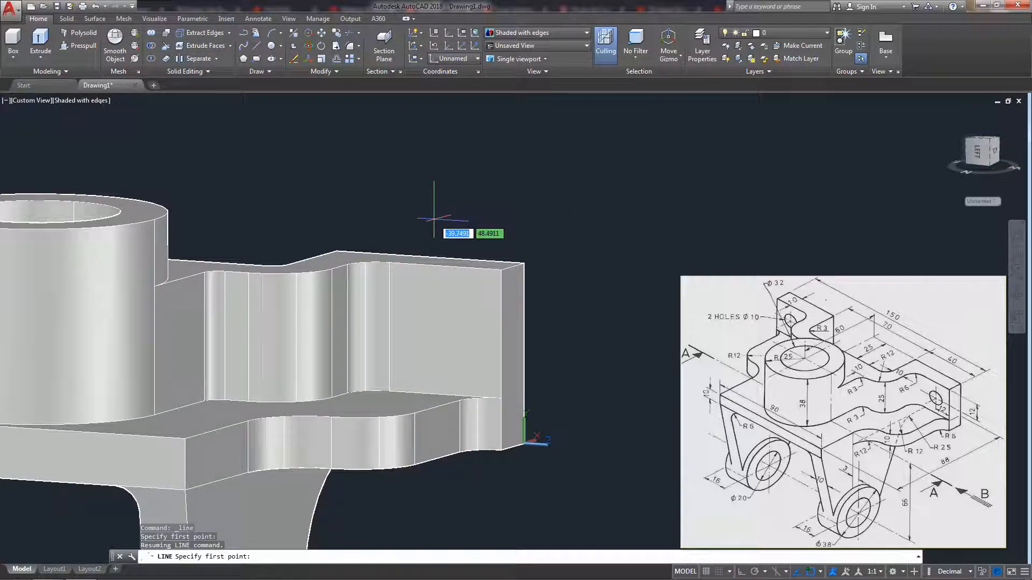
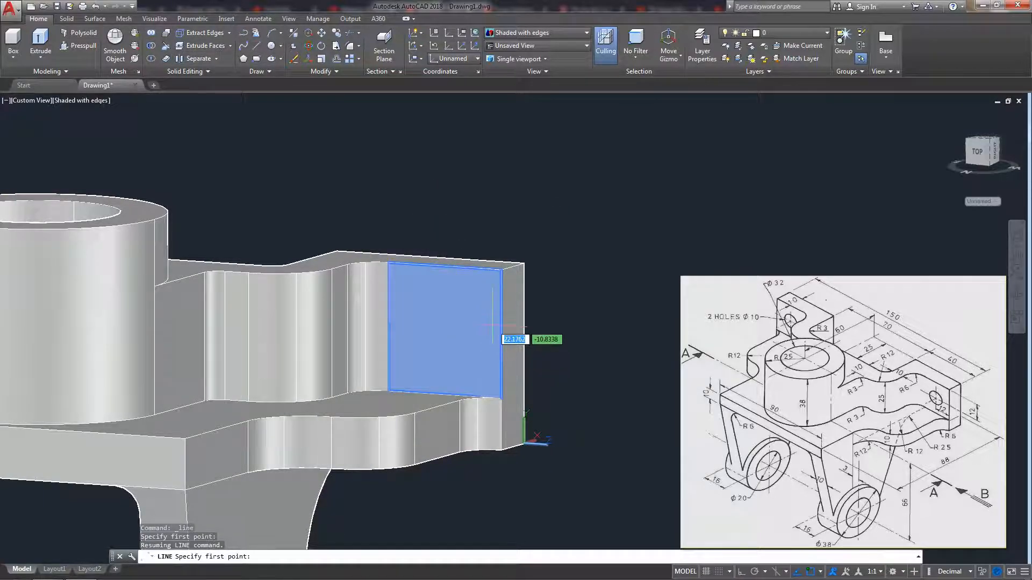
left_click(501, 335)
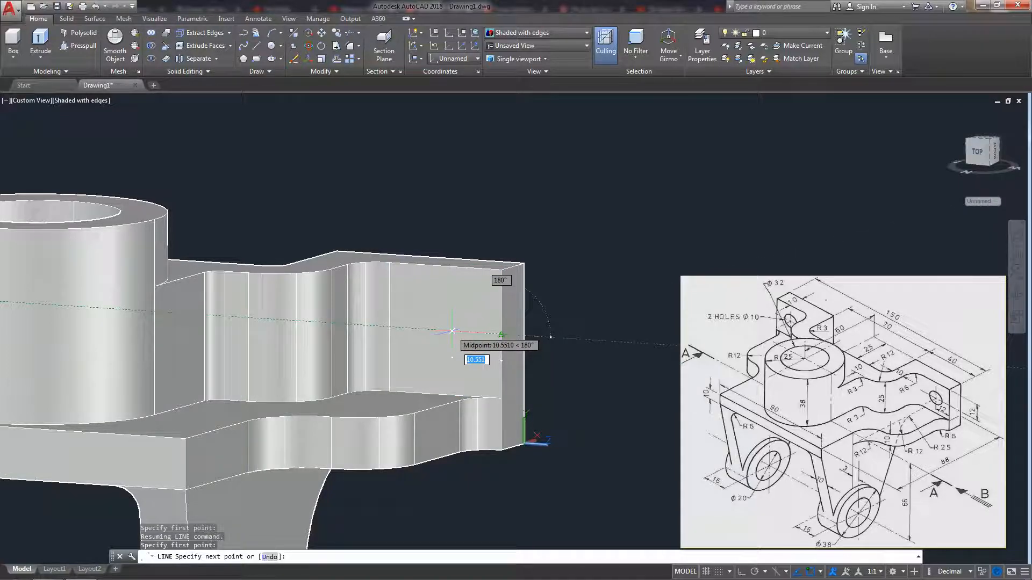
key("Return")
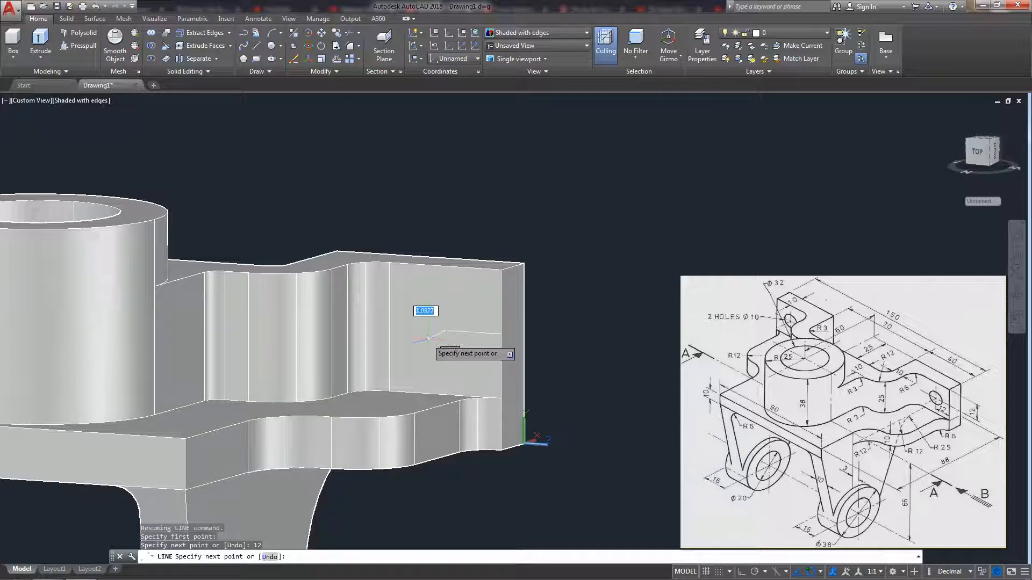
left_click(444, 266)
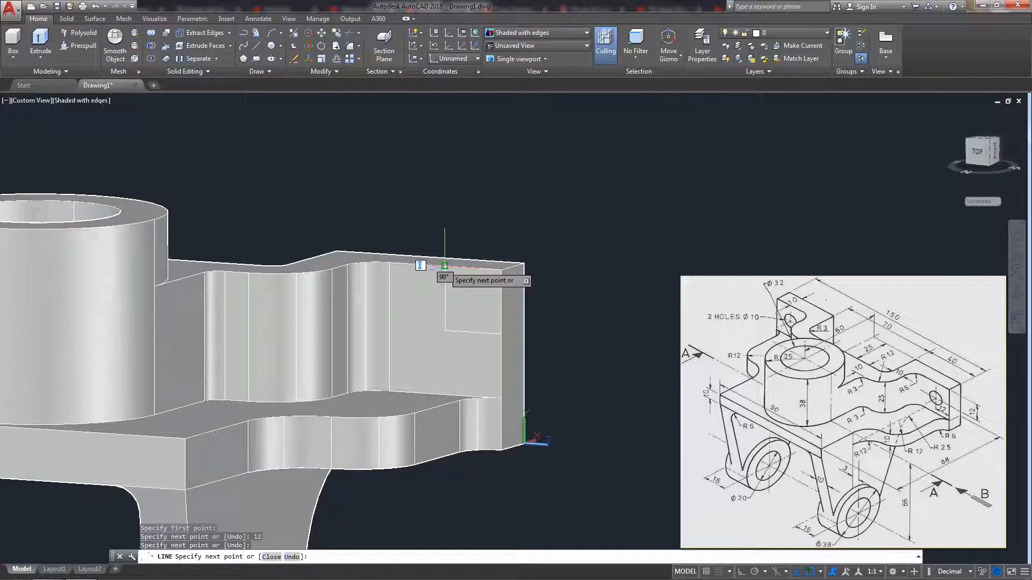
key("Escape")
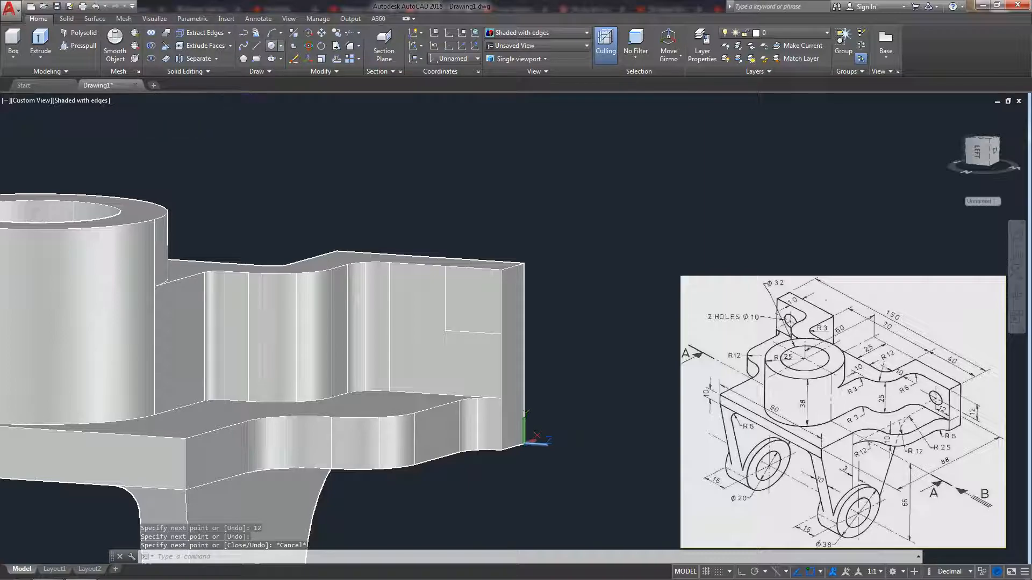
- Draw a circle with diameter 10 on the wall's end face, centred at the corner where the two guide lines meet
left_click(281, 45)
left_click(301, 81)
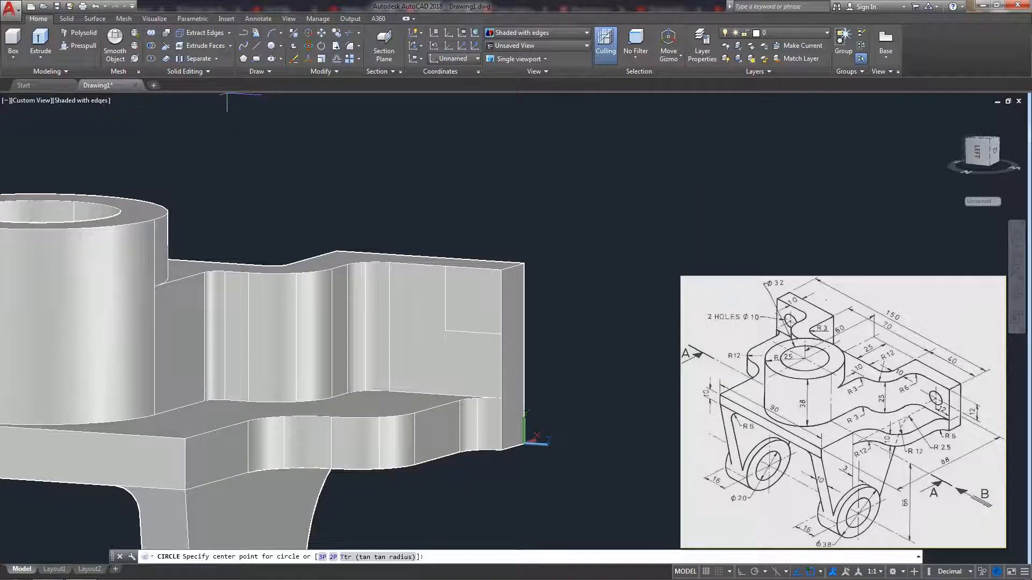
left_click(445, 331)
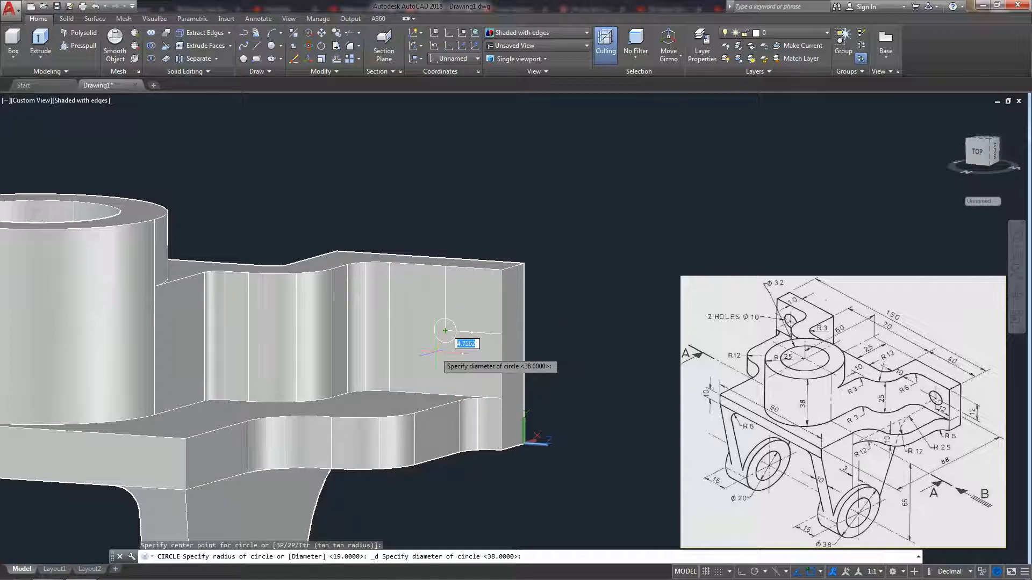
type("10")
key("Return")
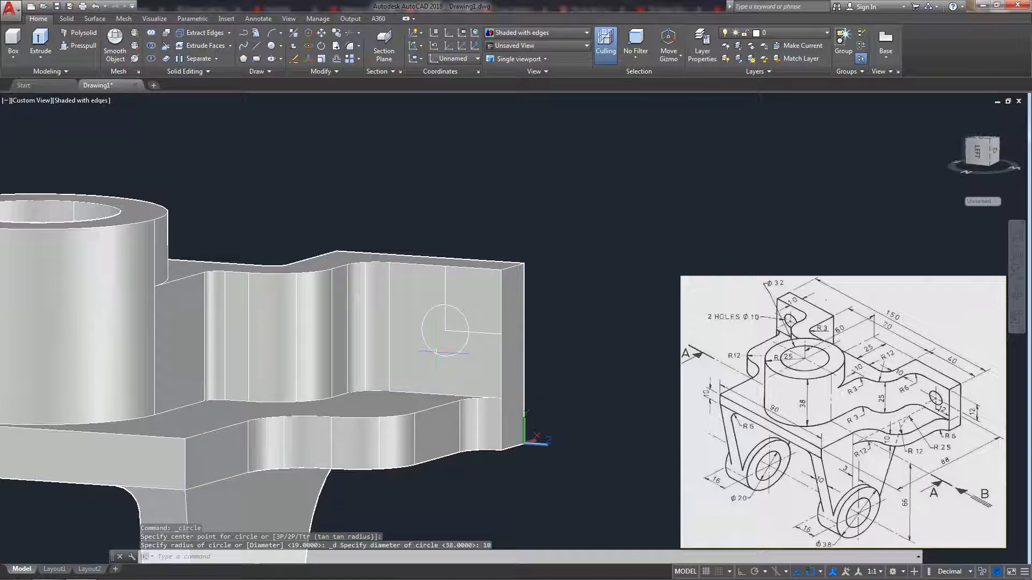
- Erase the two guide lines around the 10-diameter circle on the wall's end face
middle_click_drag(423, 229, 410, 230)
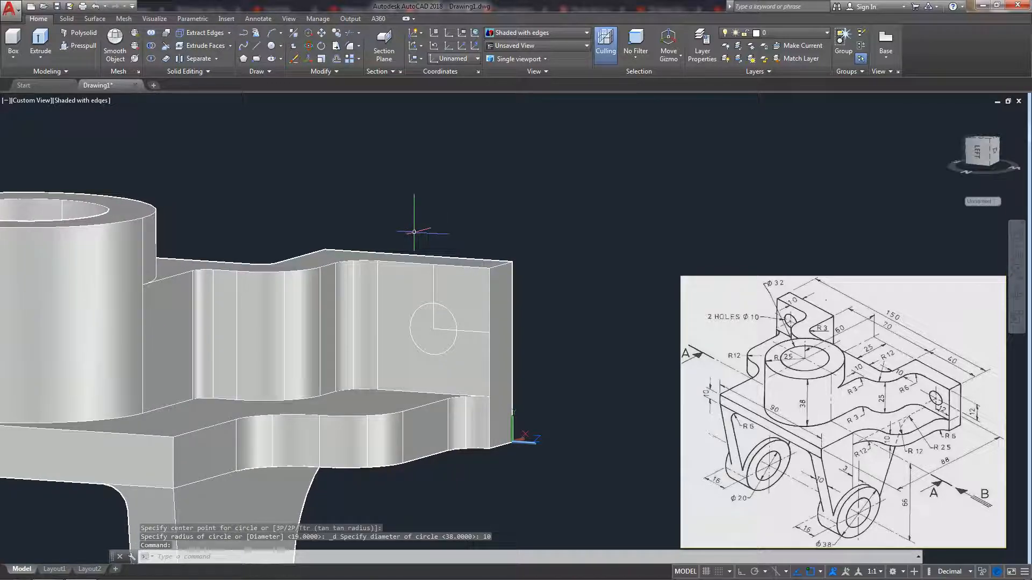
key("Escape")
left_click(414, 230)
left_click(506, 347)
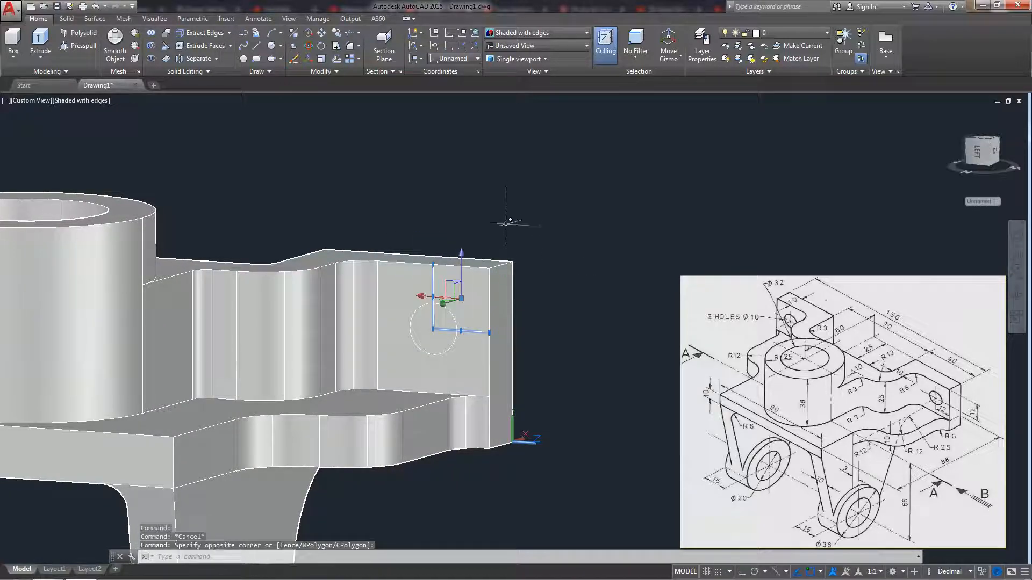
key("Delete")
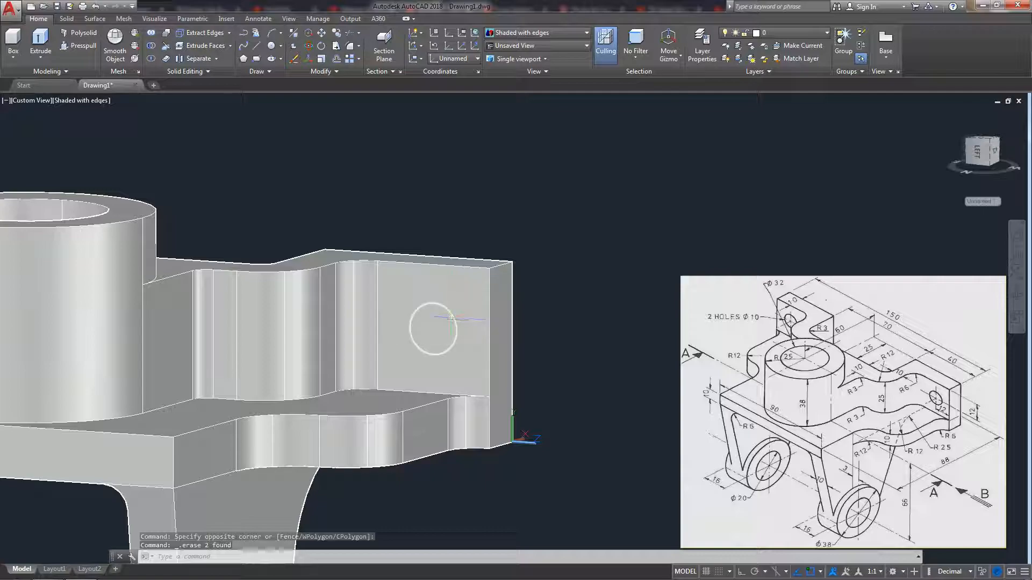
- Extrude the circle on the wall's end face about 60 units back through the wall as a solid cylinder
left_click(40, 43)
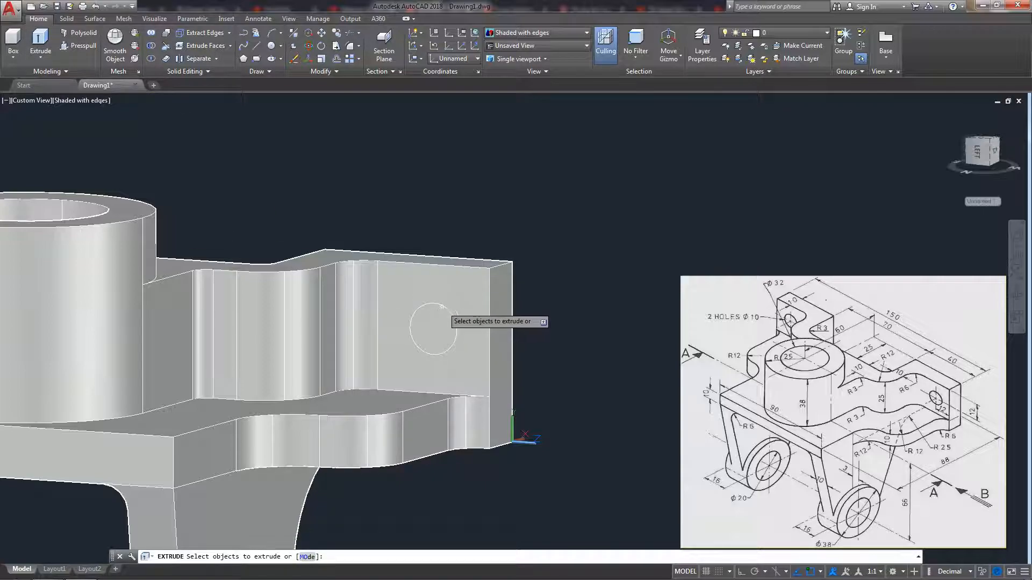
left_click(411, 325)
key("Return")
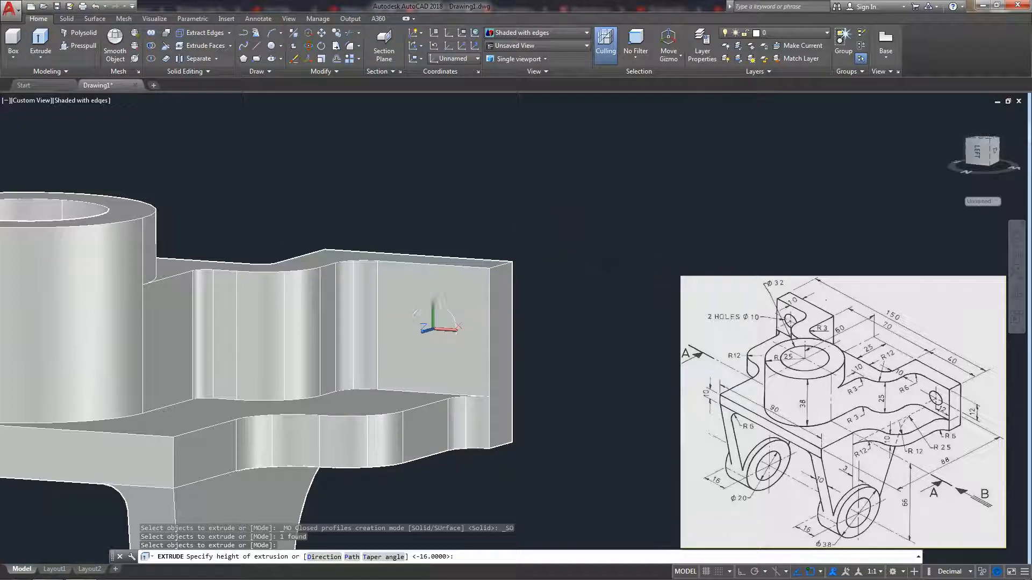
left_click(553, 231)
key("Escape")
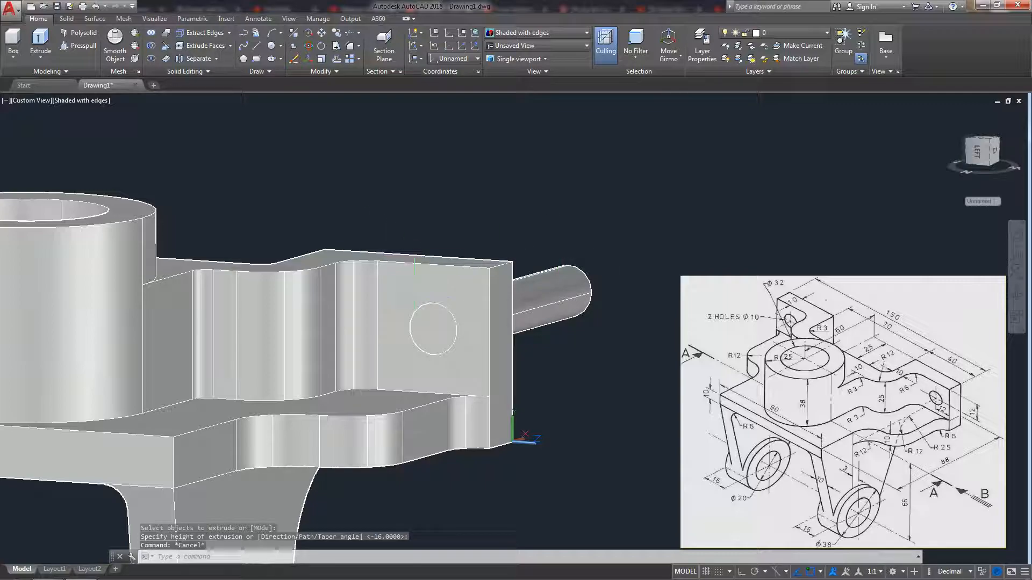
key("Escape")
key("Escape")
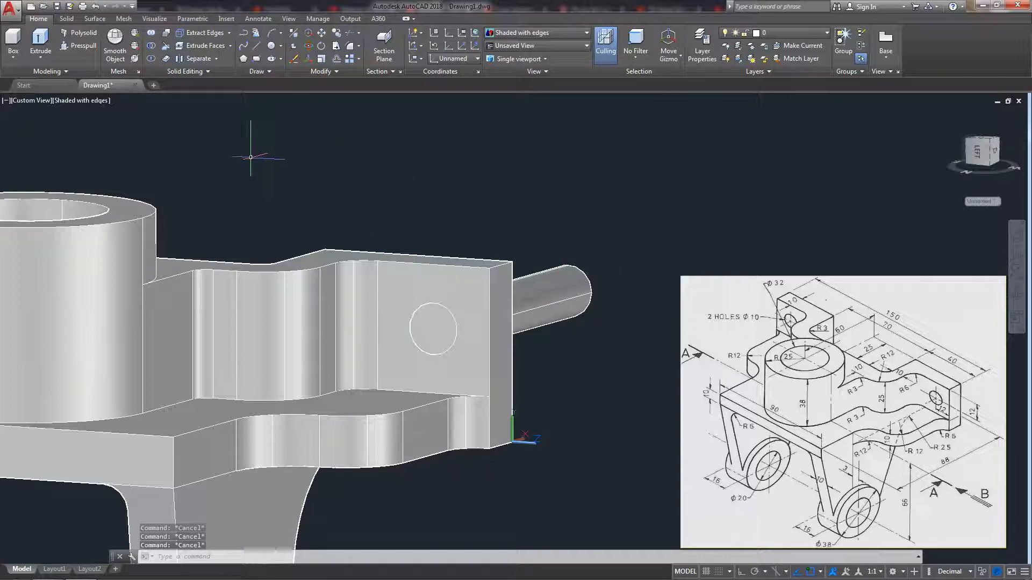
- Subtract the extruded cylinder from the bracket to cut the first mounting hole through the wall
left_click(151, 46)
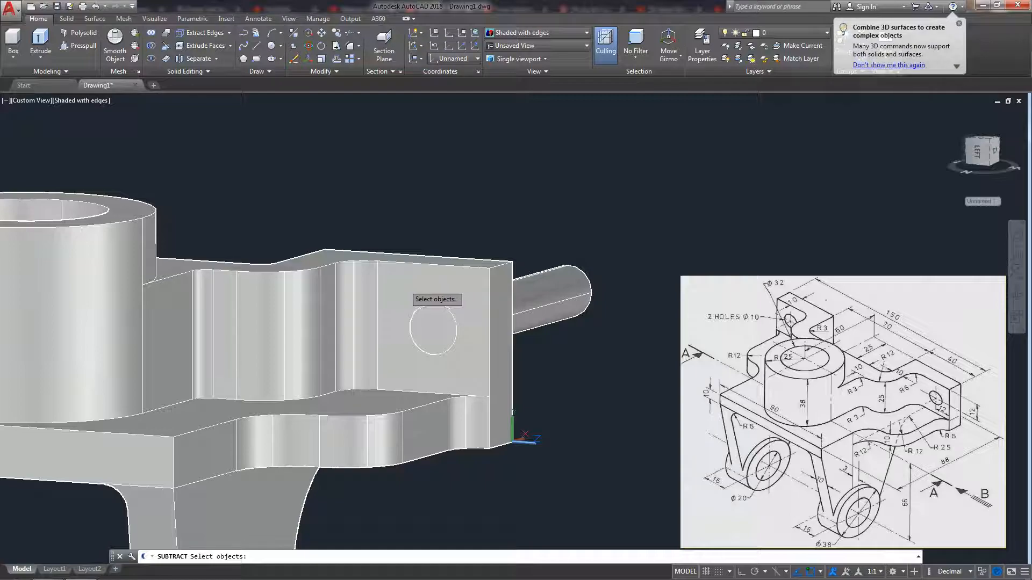
left_click(406, 282)
key("Return")
left_click(551, 294)
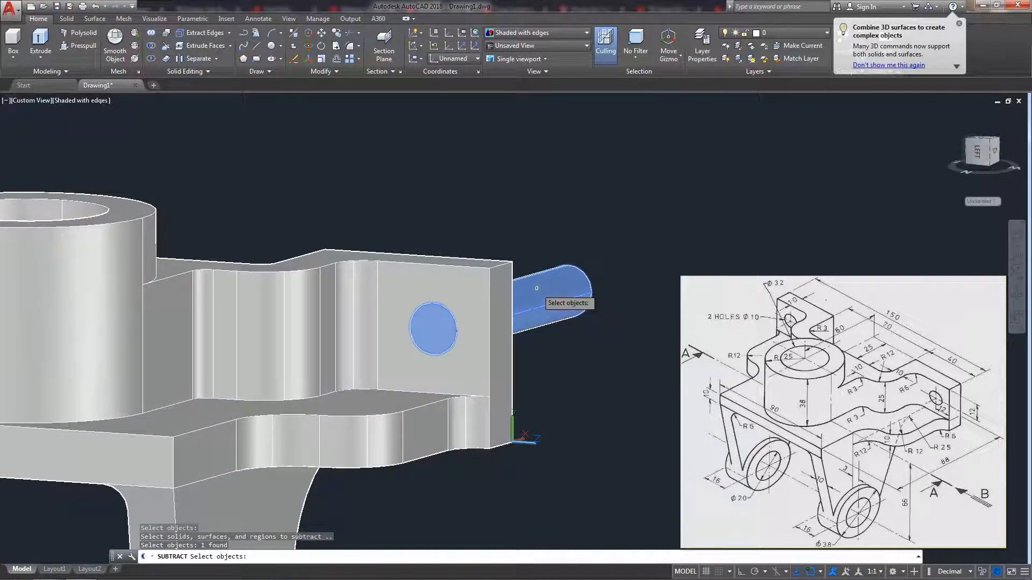
key("Return")
- On the wall's opposite end face, draw a 12-unit line inward from the outer edge's midpoint, then a perpendicular line up to the top edge
middle_click_drag(282, 189, 237, 219, "shift")
key("Escape")
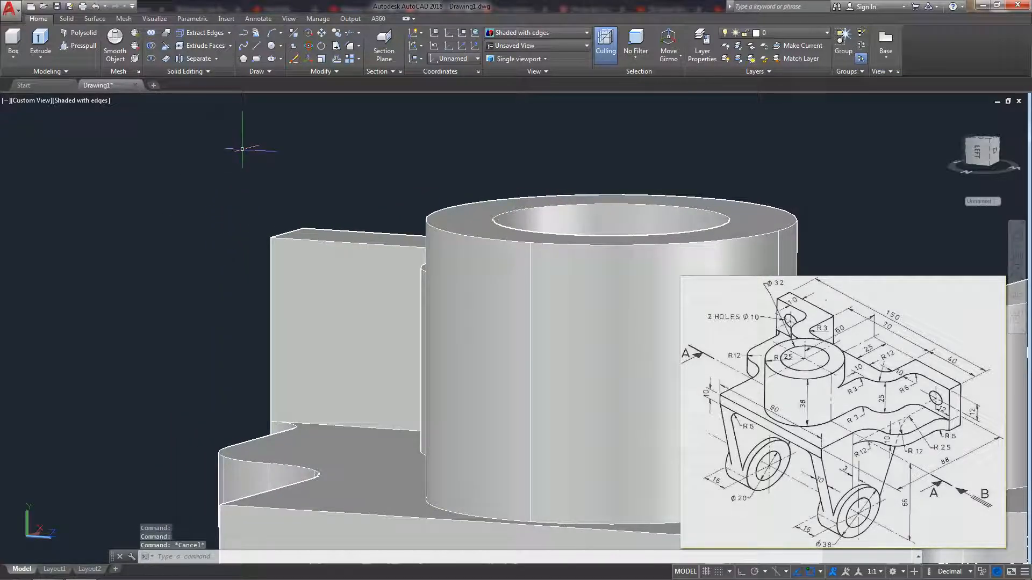
left_click(256, 46)
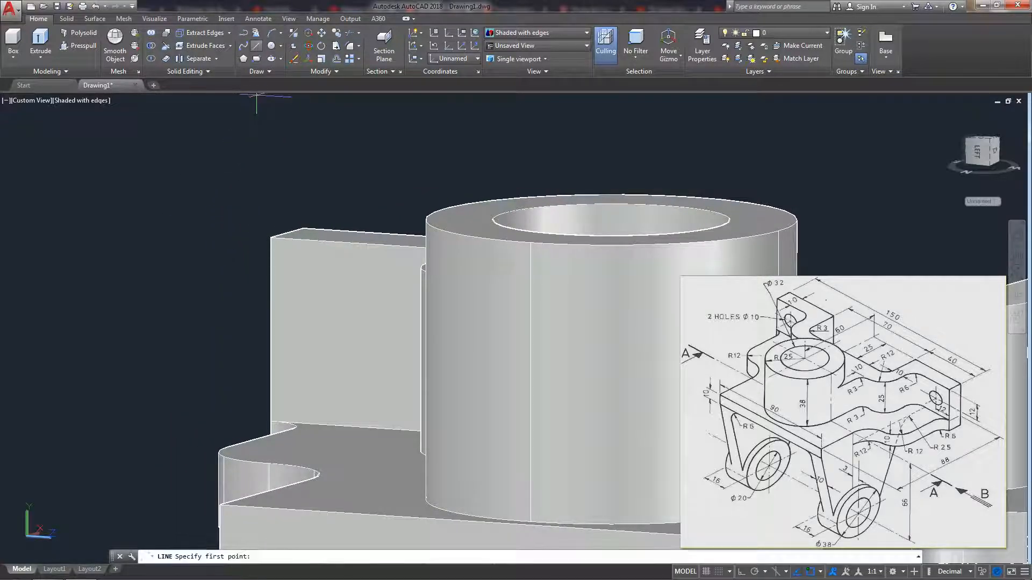
left_click(271, 330)
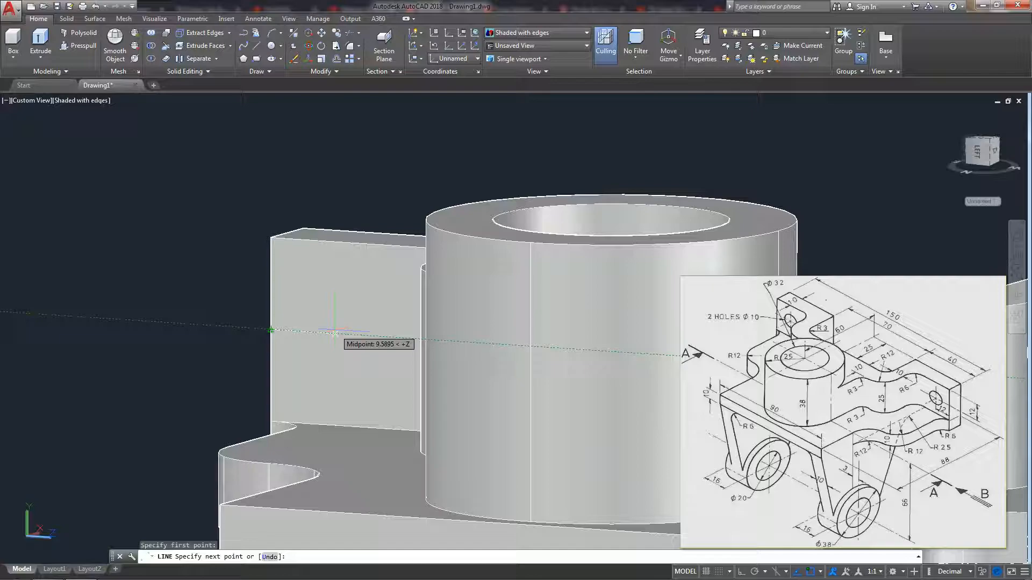
key("Return")
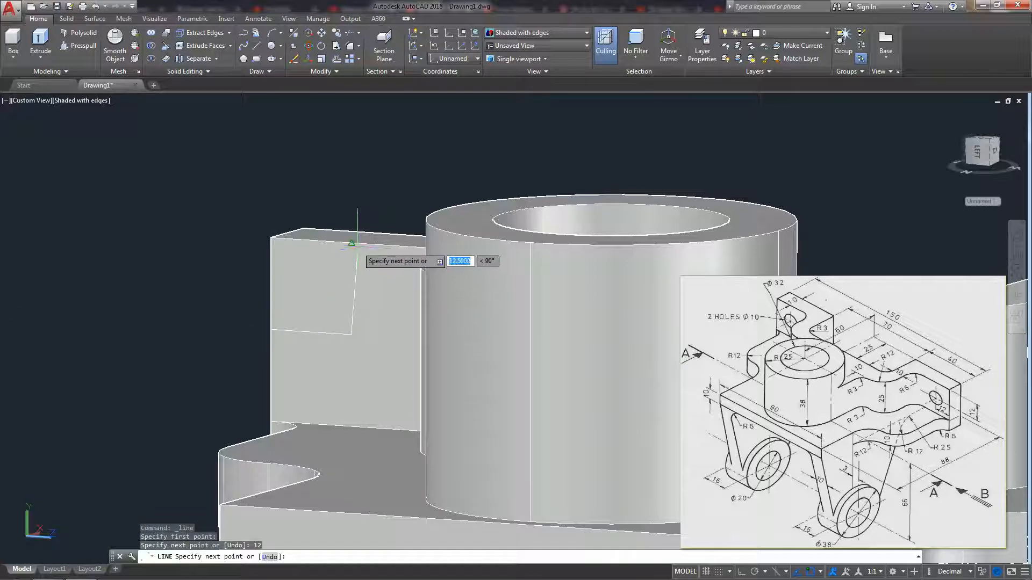
key("Escape")
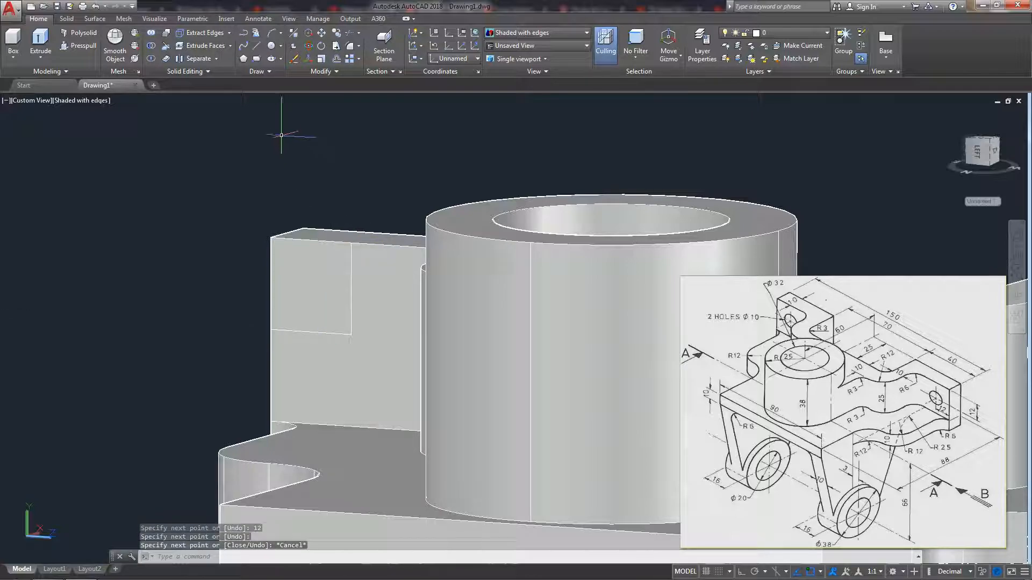
- Draw a circle with diameter 10 centred at the guide lines' corner on the opposite end face, and erase both guide lines
left_click(271, 45)
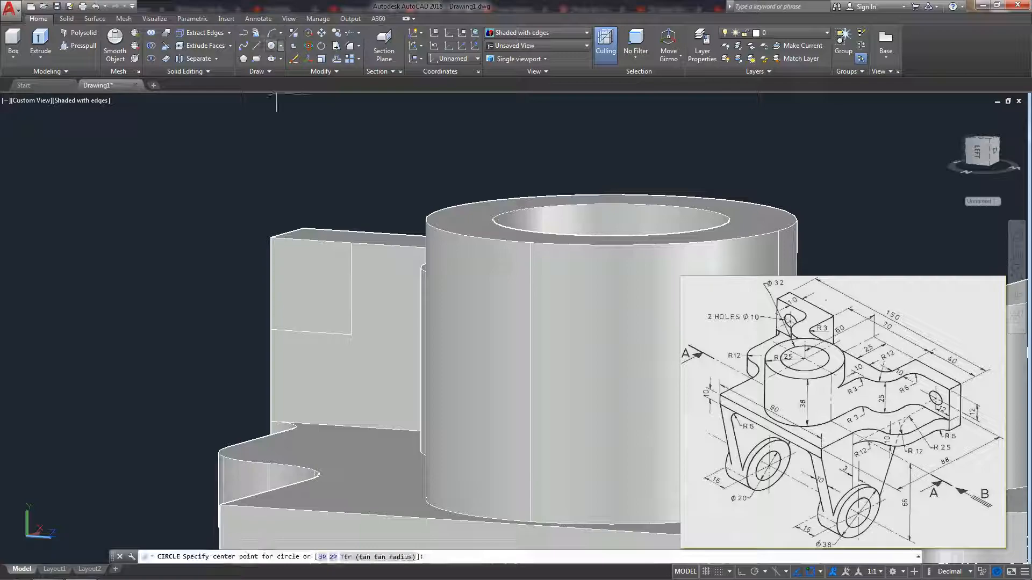
left_click(351, 334)
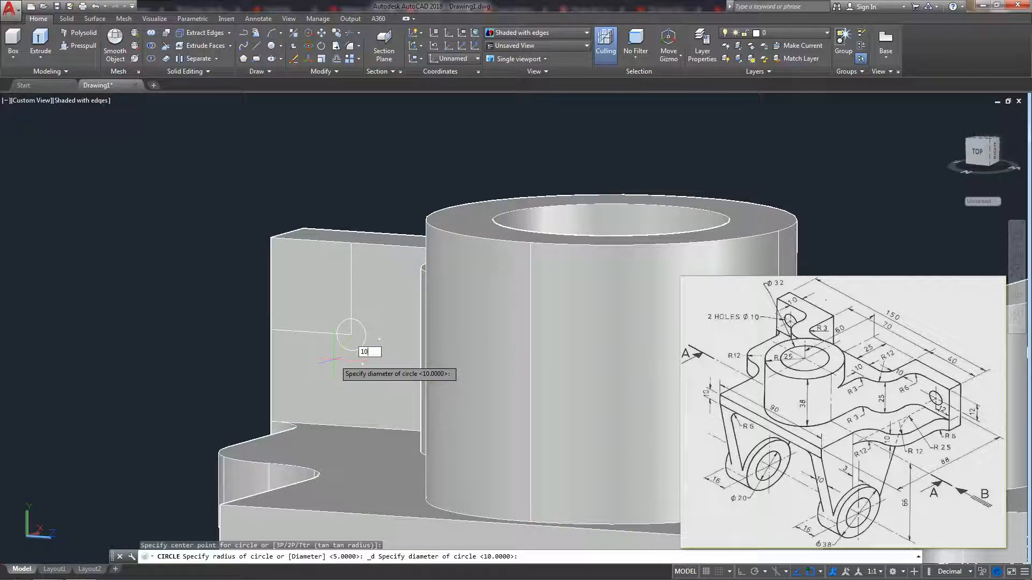
type("10")
key("Return")
key("Escape")
left_click(223, 200)
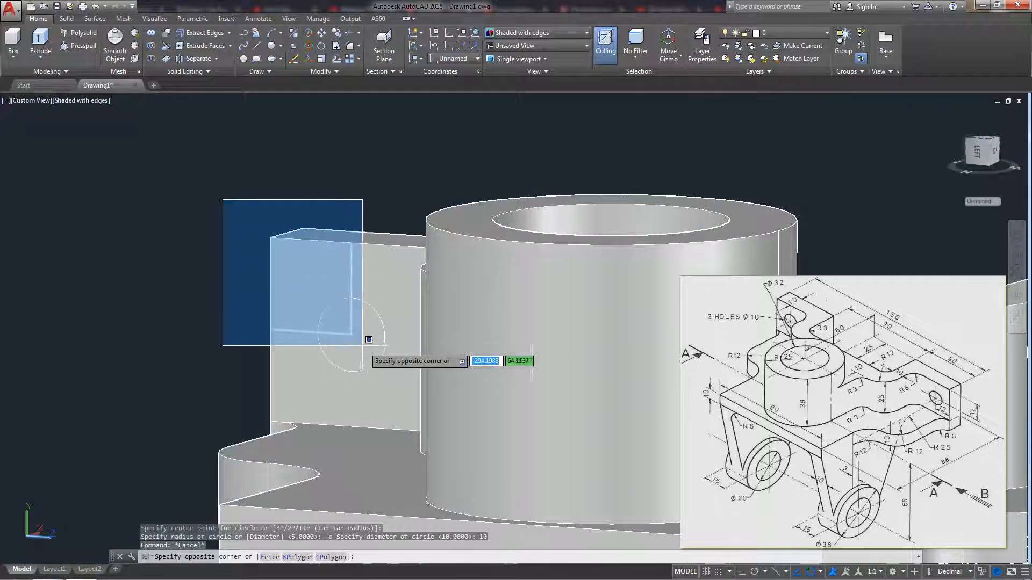
left_click(367, 339)
key("Delete")
- Extrude the second 10-diameter circle back through the wall until it extends well beyond the rear face
middle_click_drag(224, 295, 153, 300)
left_click(40, 40)
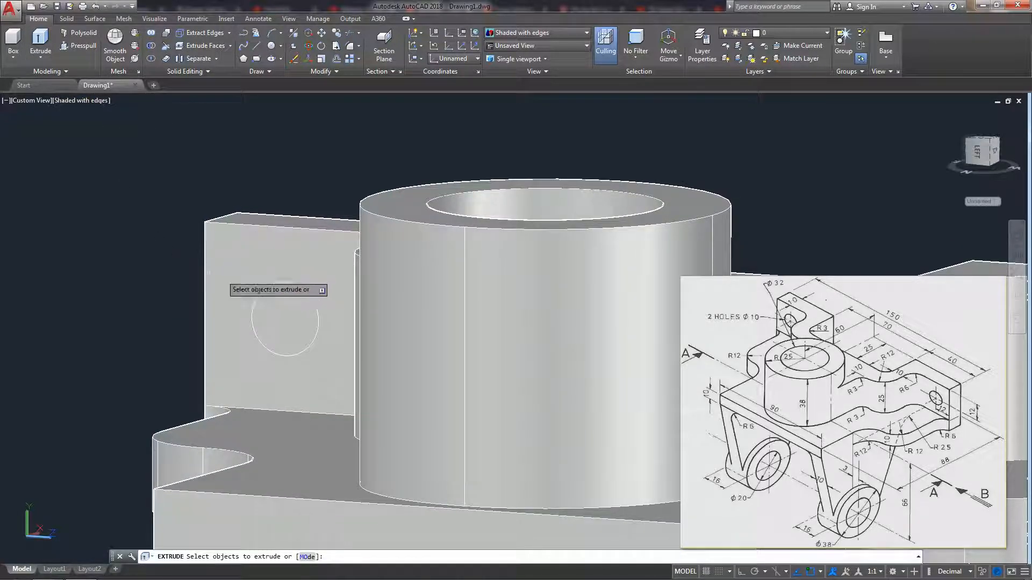
left_click(296, 285)
key("Return")
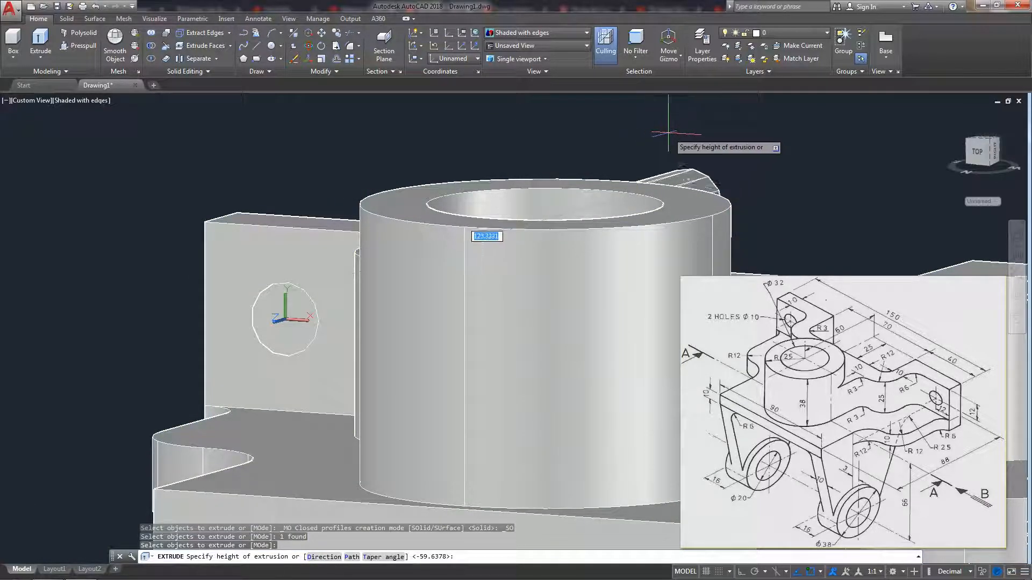
left_click(688, 134)
key("Escape")
- Subtract the second extruded cylinder from the bracket to cut the mounting hole in the wall's opposite end
middle_click_drag(249, 273, 185, 258)
left_click(151, 46)
left_click(163, 237)
key("Return")
left_click(643, 158)
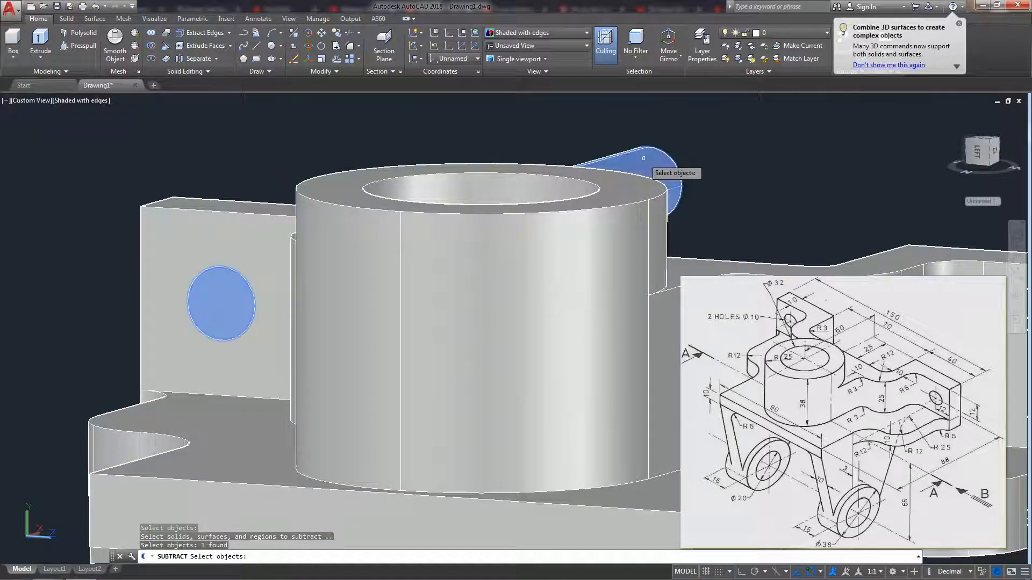
key("Return")
- Examine the whole bracket from the front, rear and underside, checking both mounting holes, the wall and the ringed legs
scroll(635, 159, "down", 6)
middle_click_drag(449, 225, 235, 259)
middle_click_drag(287, 301, 242, 294)
key("Escape")
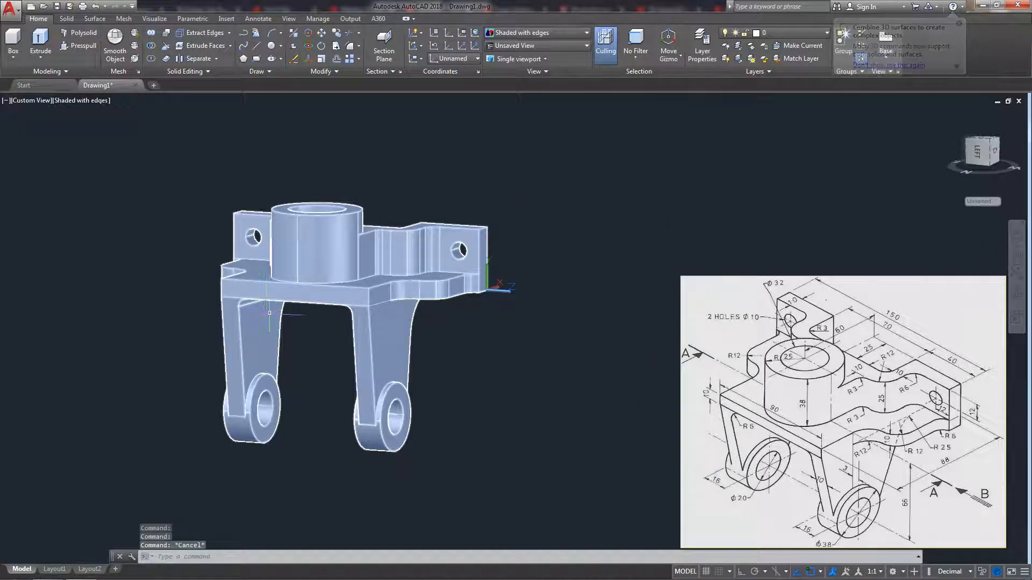
middle_click_drag(178, 290, 161, 288)
scroll(162, 289, "up", 2)
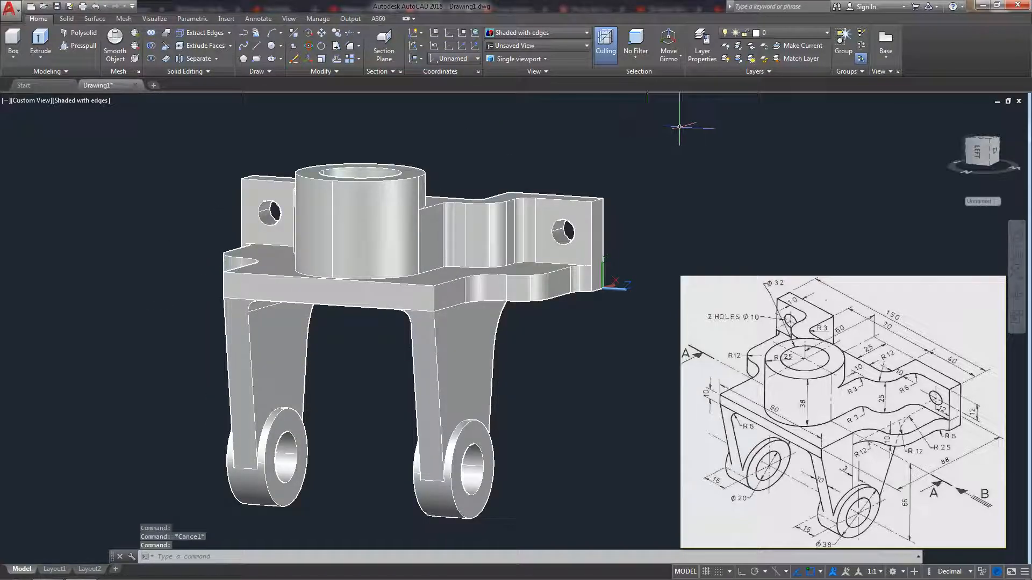
left_click(1016, 273)
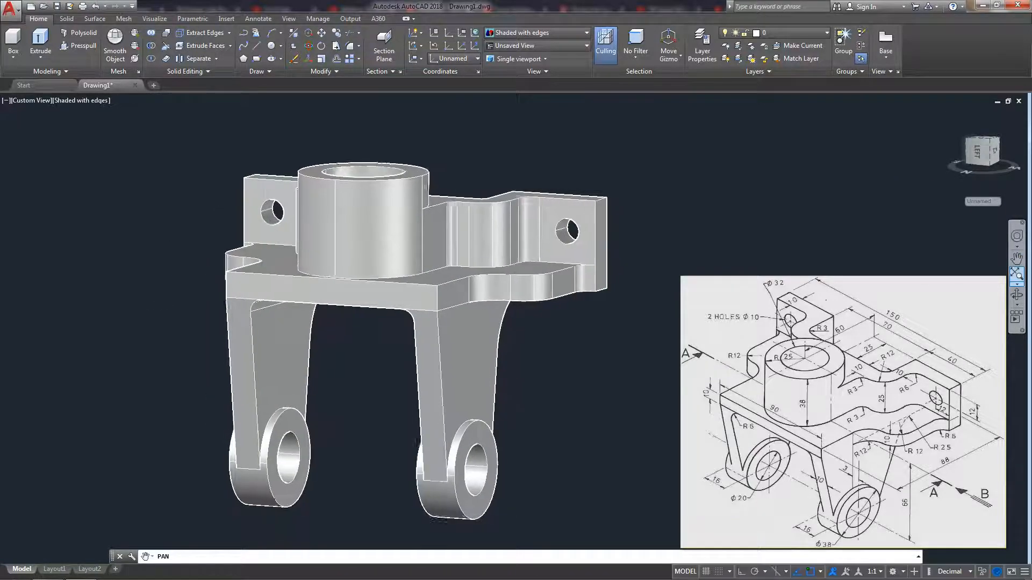
left_click(1016, 294)
left_click_drag(559, 333, 366, 330)
scroll(578, 211, "down", 1)
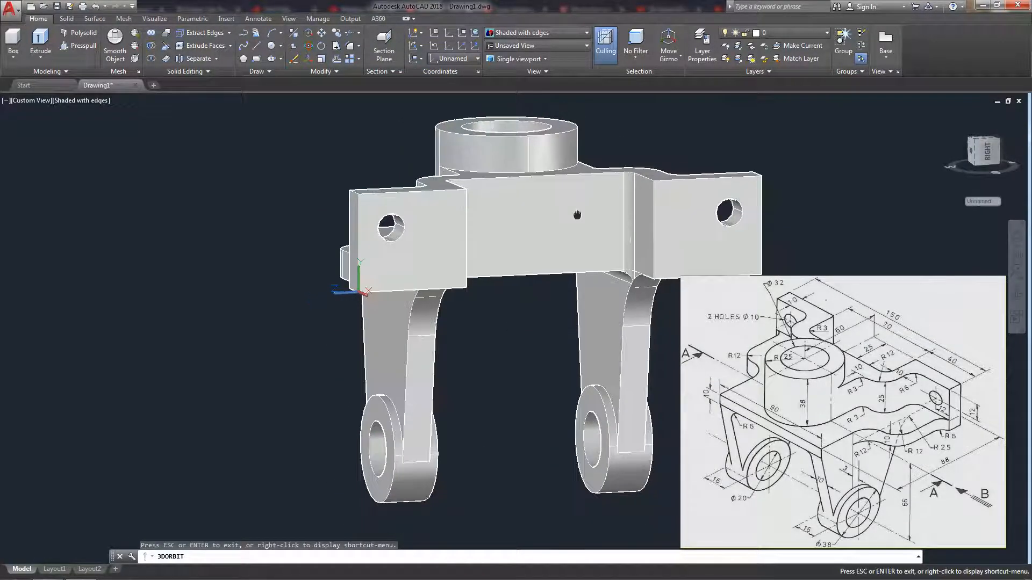
middle_click_drag(577, 212, 435, 235)
mouse_move(435, 235)
left_mouse_down()
mouse_move(371, 263)
mouse_move(330, 260)
mouse_move(242, 139)
left_mouse_up()
left_click_drag(344, 215, 466, 370)
scroll(467, 372, "down", 1)
scroll(480, 367, "down", 1)
middle_click_drag(480, 366, 482, 375)
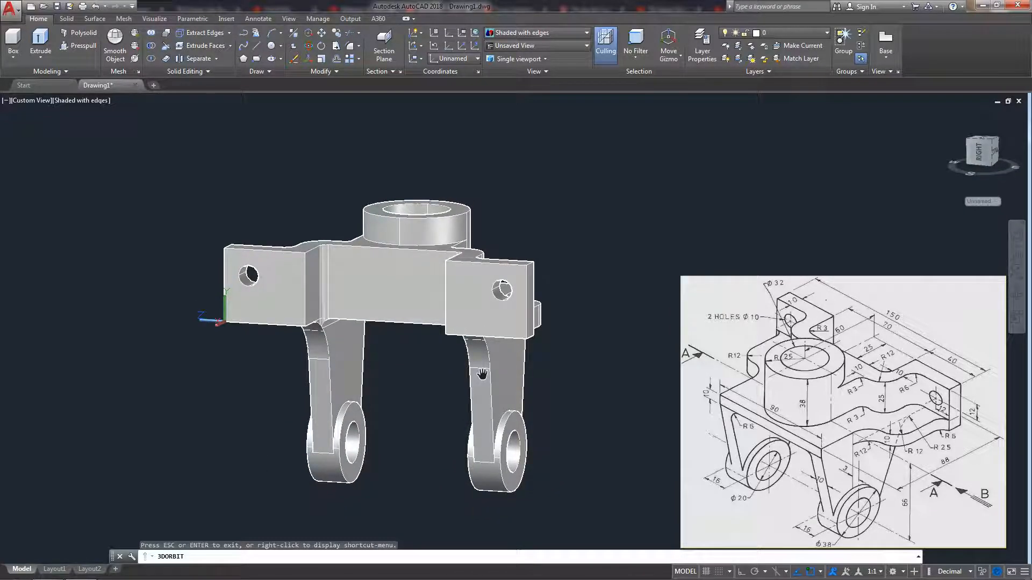
key("Escape")
- Move the bracket solid up and away from the leftover construction sketches at its original location
left_click(321, 32)
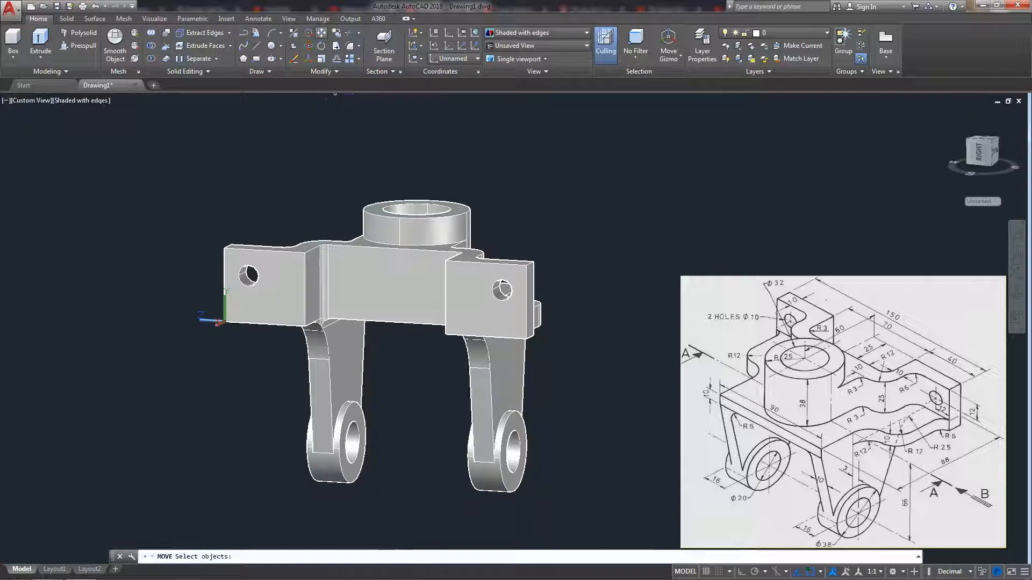
left_click(351, 267)
left_click(351, 266)
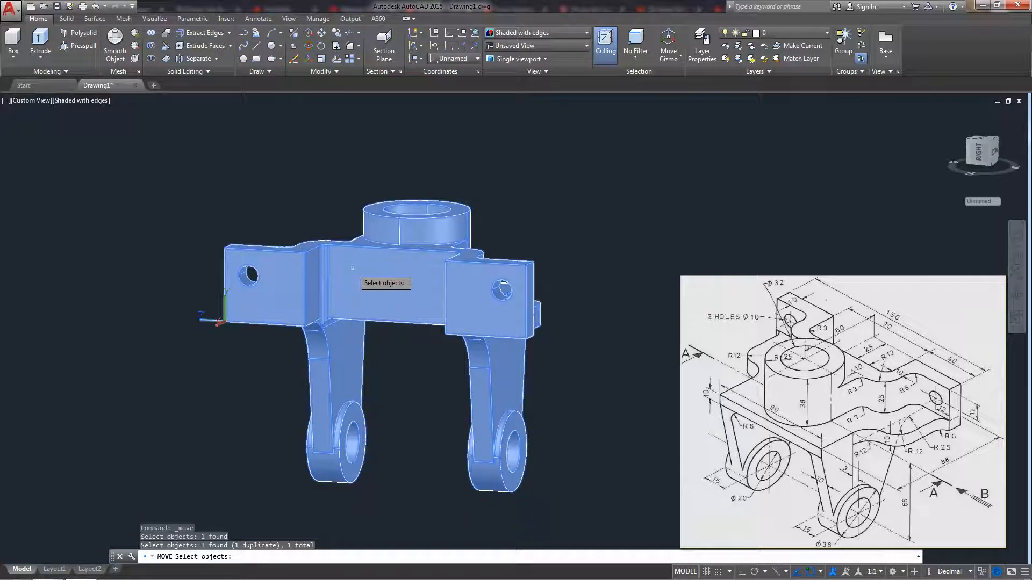
key("Return")
left_click(355, 269)
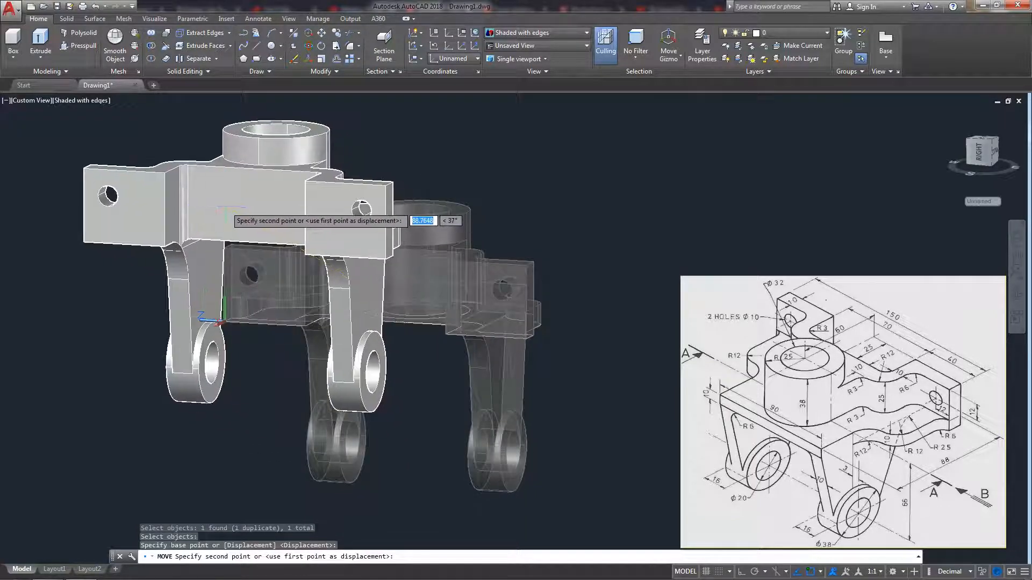
left_click(214, 191)
- Erase the exposed leftover outline curves and the circle of the base plate sketch beside and between the legs
middle_click_drag(497, 360, 466, 368)
left_click(500, 356)
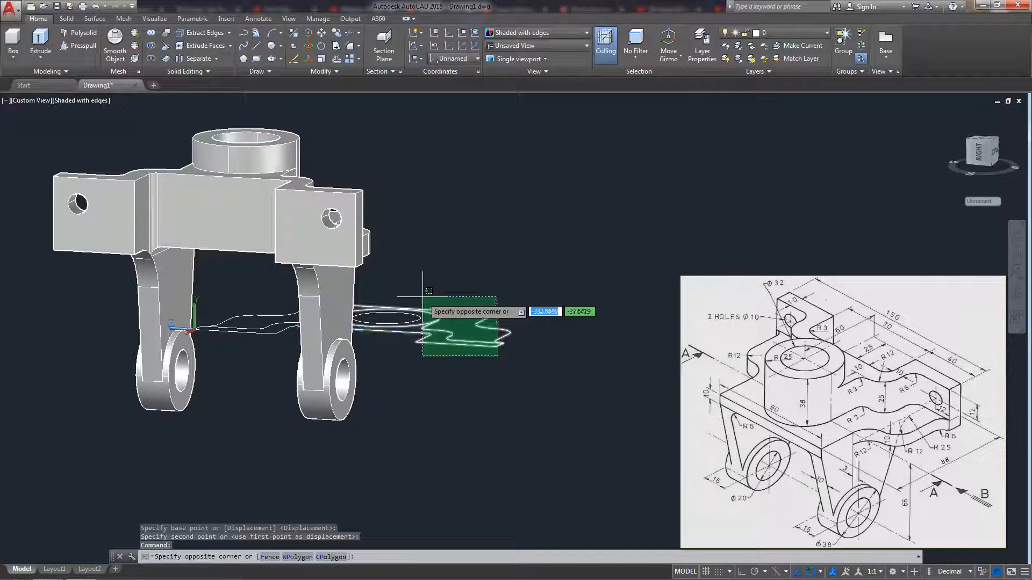
left_click(422, 295)
key("Delete")
left_click(288, 339)
left_click(255, 303)
key("Delete")
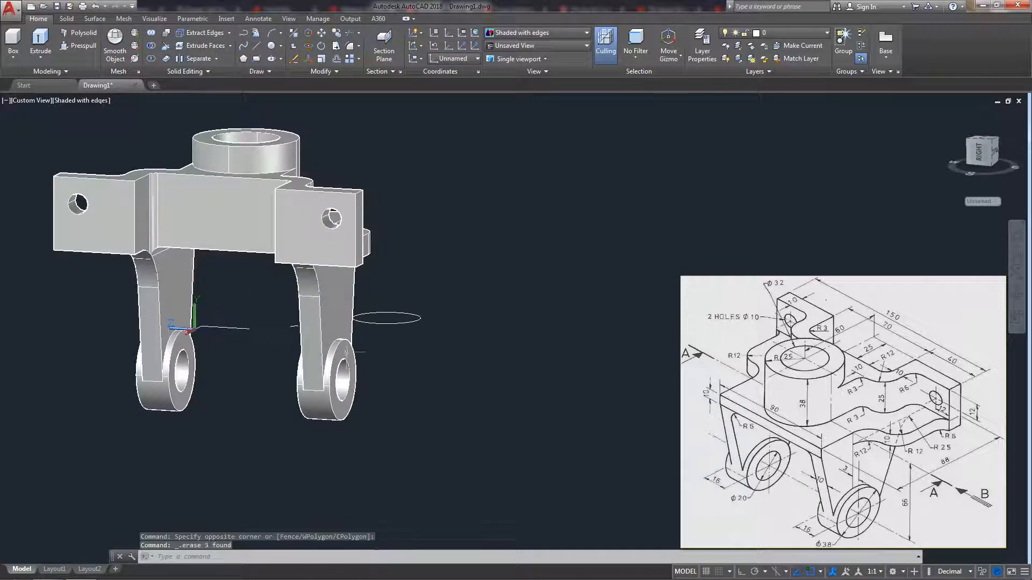
left_click(391, 323)
key("Delete")
- Erase the remaining small arc, the long straight line and the short slanted line near the coordinate origin
scroll(253, 336, "up", 5)
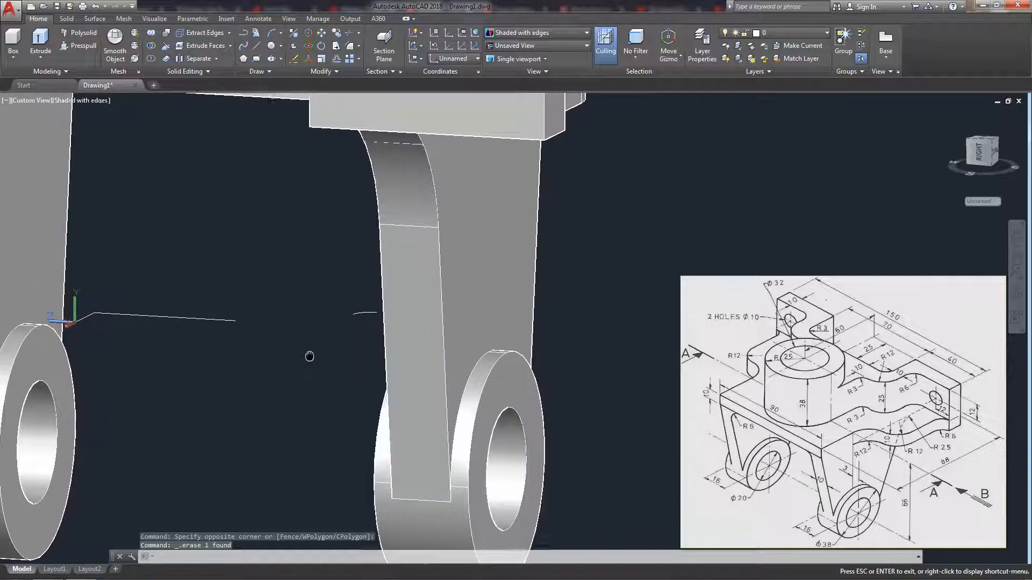
left_click(364, 311)
key("Delete")
left_click(224, 333)
left_click(140, 300)
key("Delete")
left_click(86, 318)
left_click(81, 319)
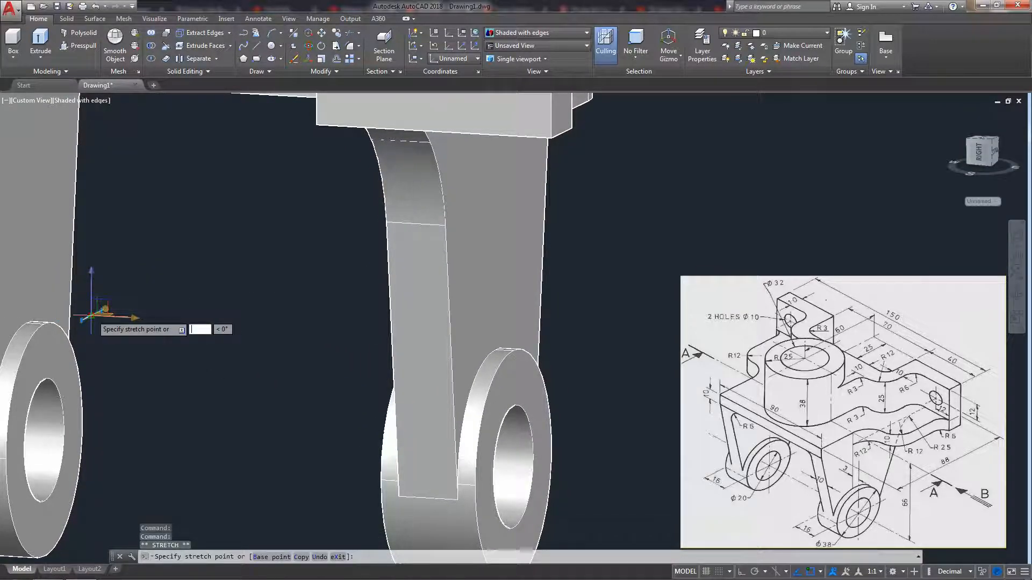
key("Escape")
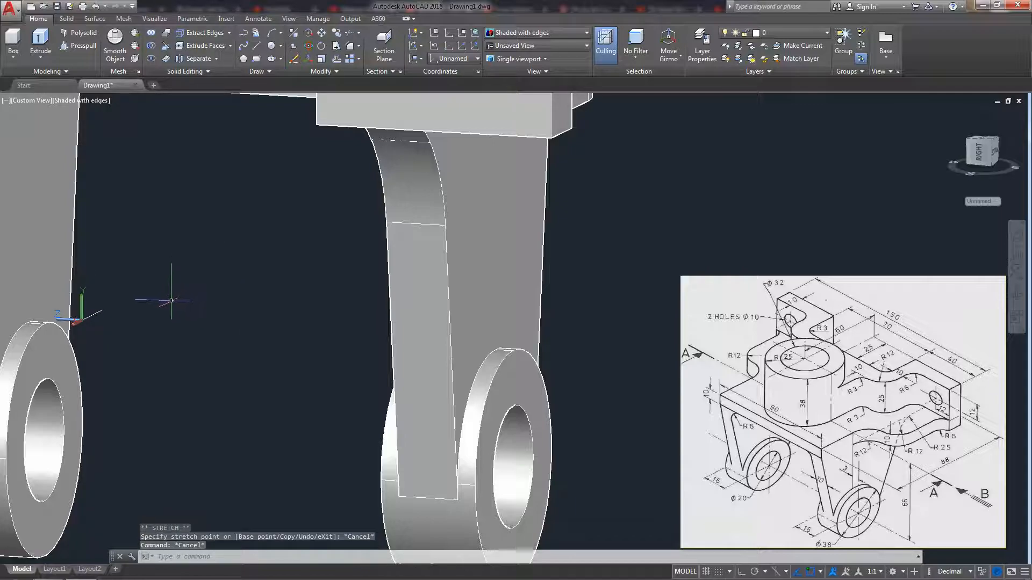
left_click(101, 310)
key("Delete")
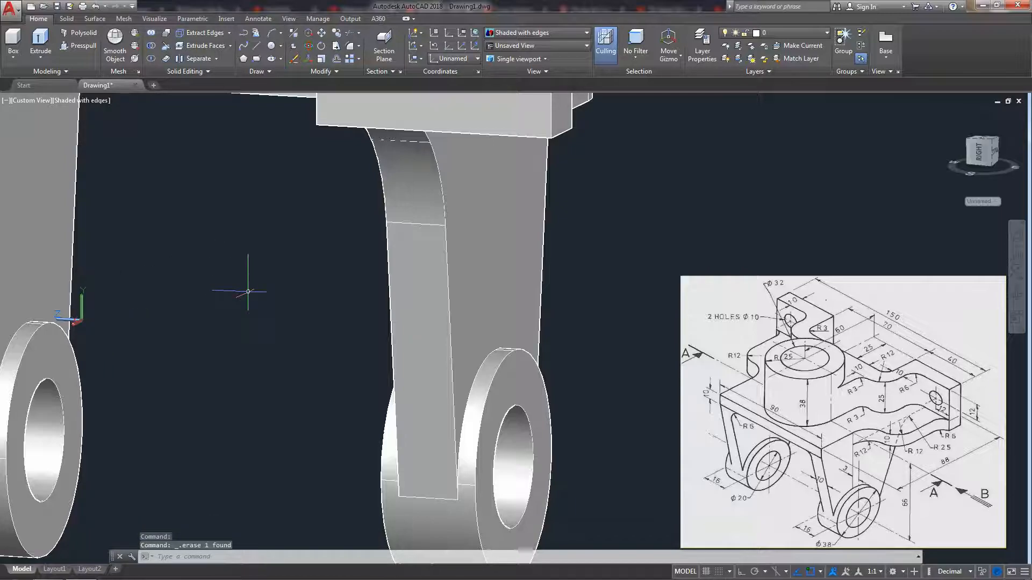
- View the bracket from its other side and erase the leftover sketch geometry found between the legs
scroll(231, 295, "down", 5)
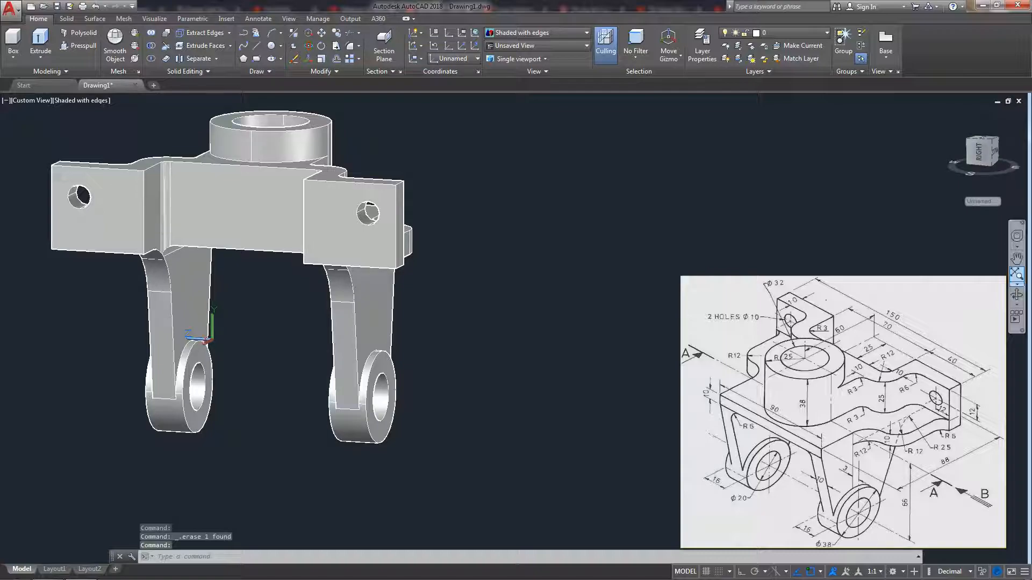
left_click(1016, 295)
mouse_move(608, 317)
left_mouse_down()
mouse_move(430, 355)
mouse_move(323, 328)
mouse_move(334, 350)
left_mouse_up()
key("Escape")
left_click(299, 317)
left_click(353, 378)
key("Delete")
- Orbit the finished bracket to an isometric view matching the reference drawing and compare the two
left_click(1016, 294)
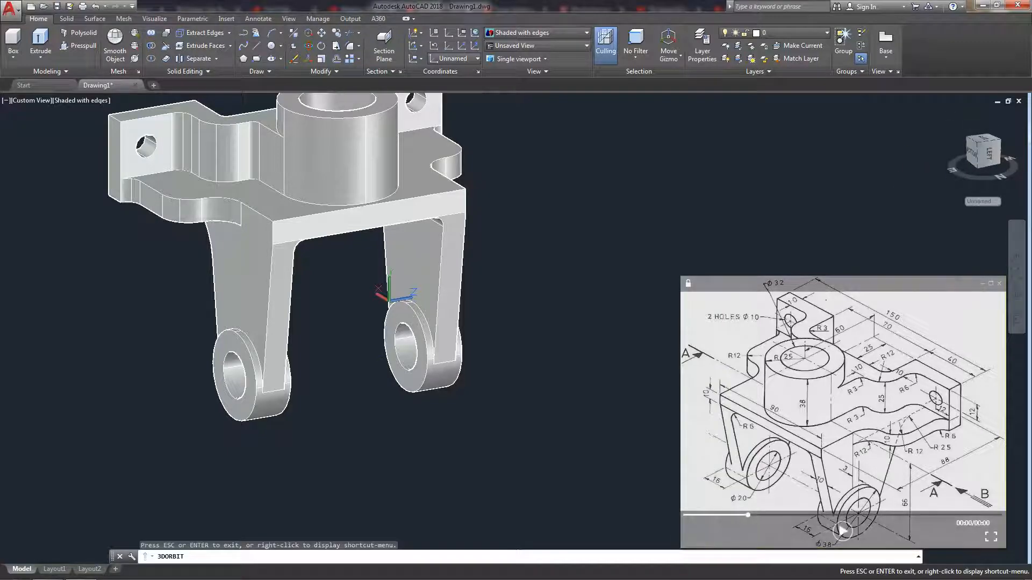
left_click_drag(623, 172, 606, 204)
middle_click_drag(606, 205, 583, 278)
left_click_drag(582, 277, 496, 232)
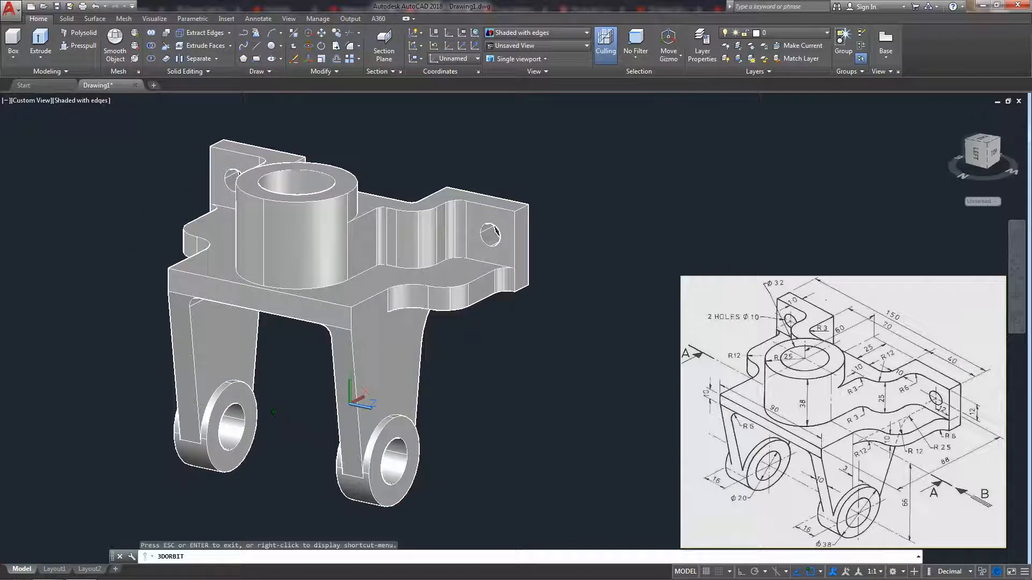